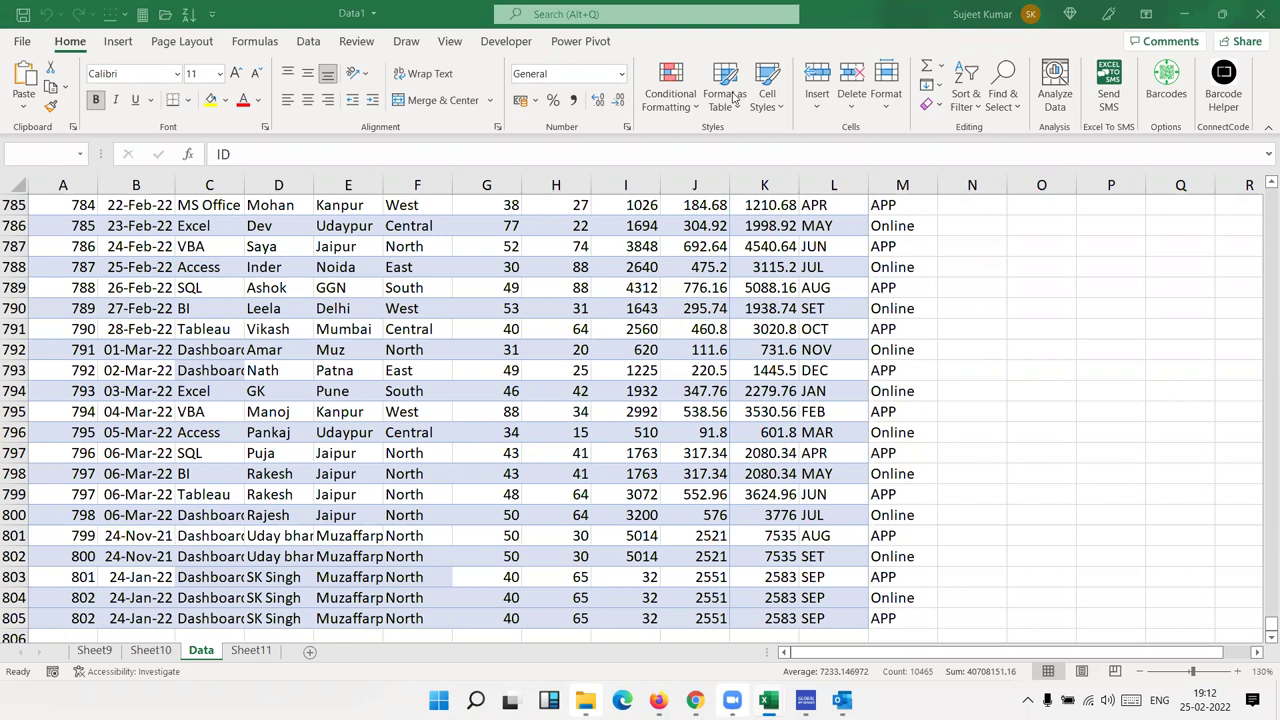
Select the whole sales table, A1:M805, on the Data sheet.
{"action": "key", "text": "ctrl+Home"}
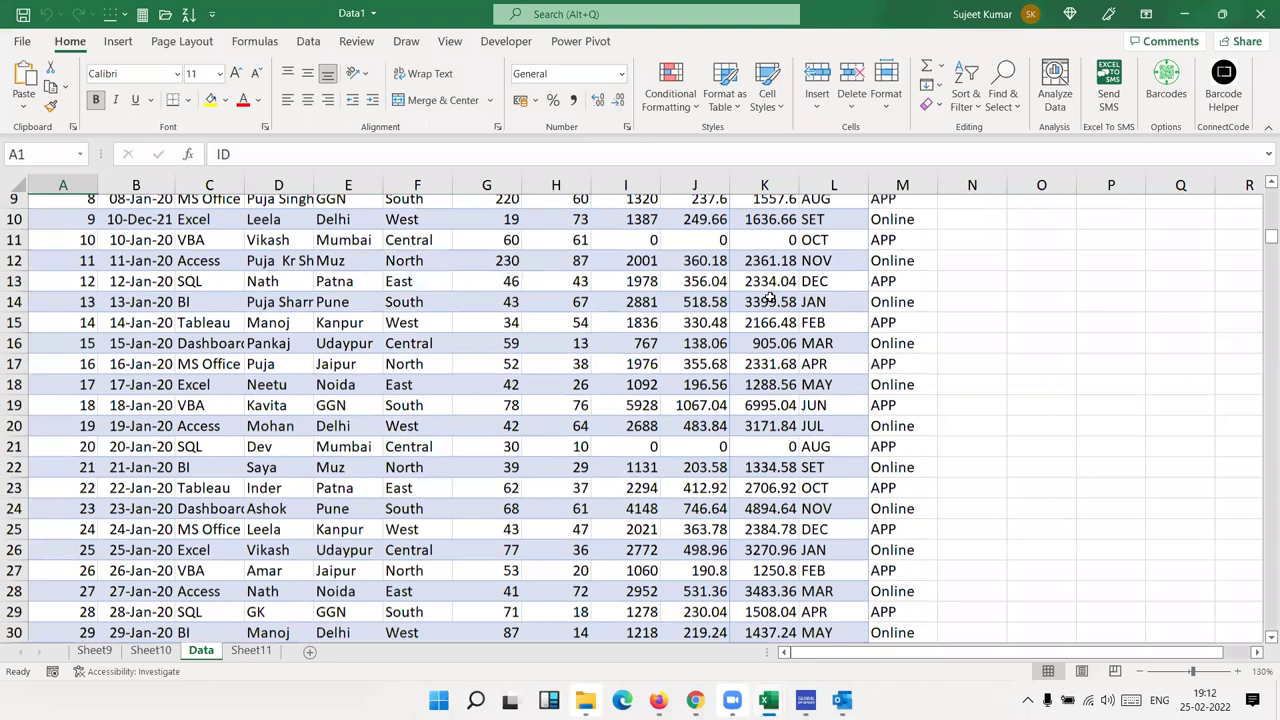
{"action": "key", "text": "ctrl+shift+End"}
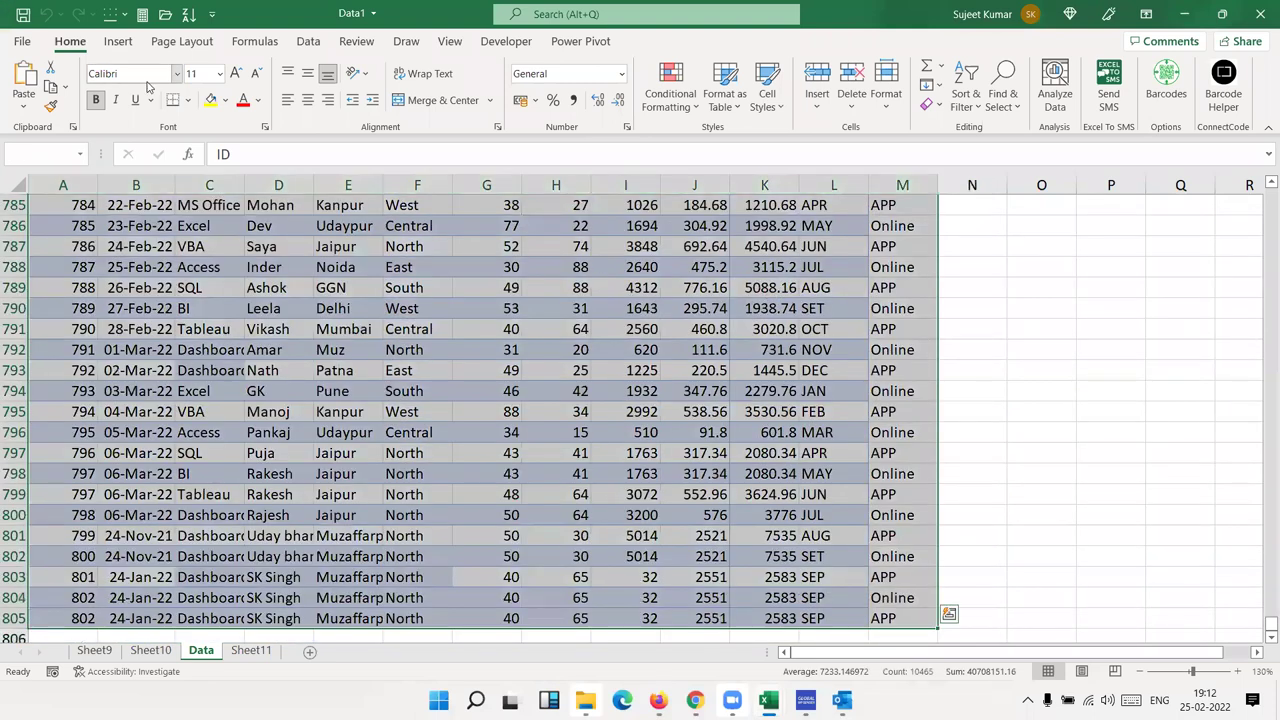
Insert a PivotTable on a new worksheet with Name in Rows and Sum of Qty in Values.
{"action": "left_click", "coordinate": [117, 42]}
{"action": "left_click", "coordinate": [40, 80]}
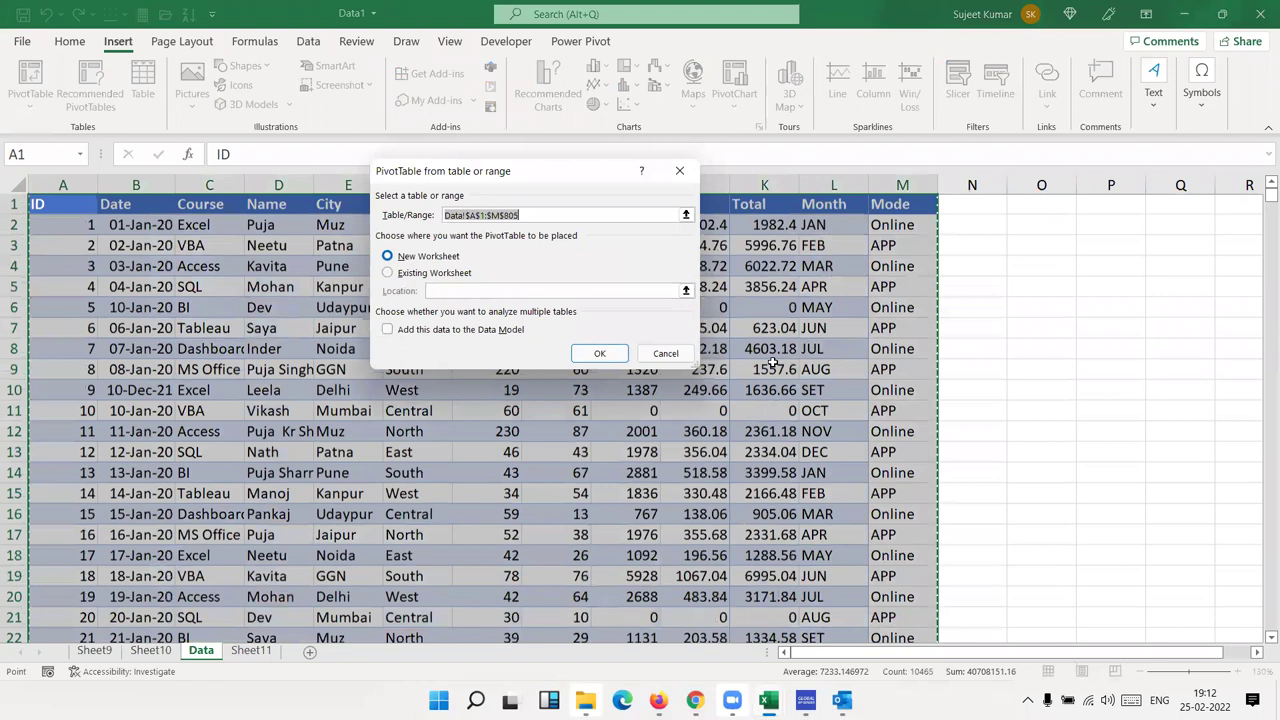
{"action": "left_click", "coordinate": [590, 354]}
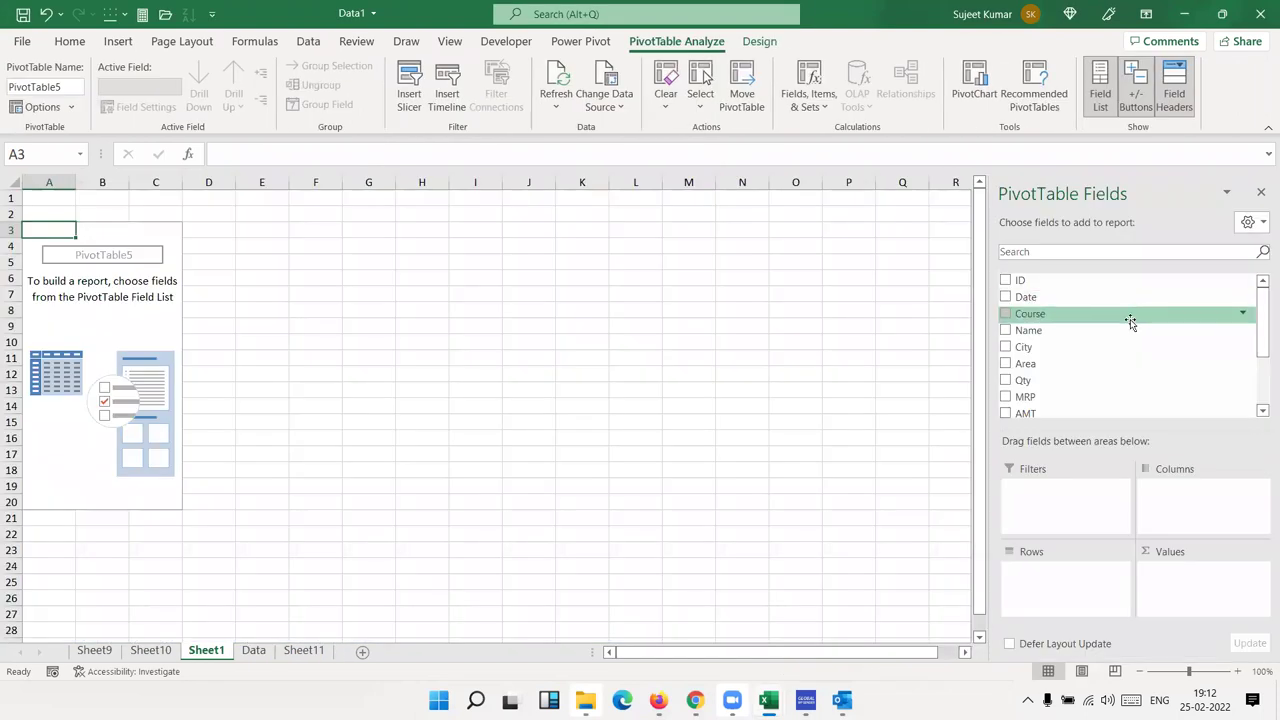
{"action": "mouse_move", "coordinate": [1100, 331]}
{"action": "left_mouse_down"}
{"action": "mouse_move", "coordinate": [405, 430]}
{"action": "mouse_move", "coordinate": [175, 347]}
{"action": "mouse_move", "coordinate": [1073, 593]}
{"action": "mouse_move", "coordinate": [1060, 575]}
{"action": "left_mouse_up"}
{"action": "left_click_drag", "start_coordinate": [1023, 380], "coordinate": [1181, 578]}
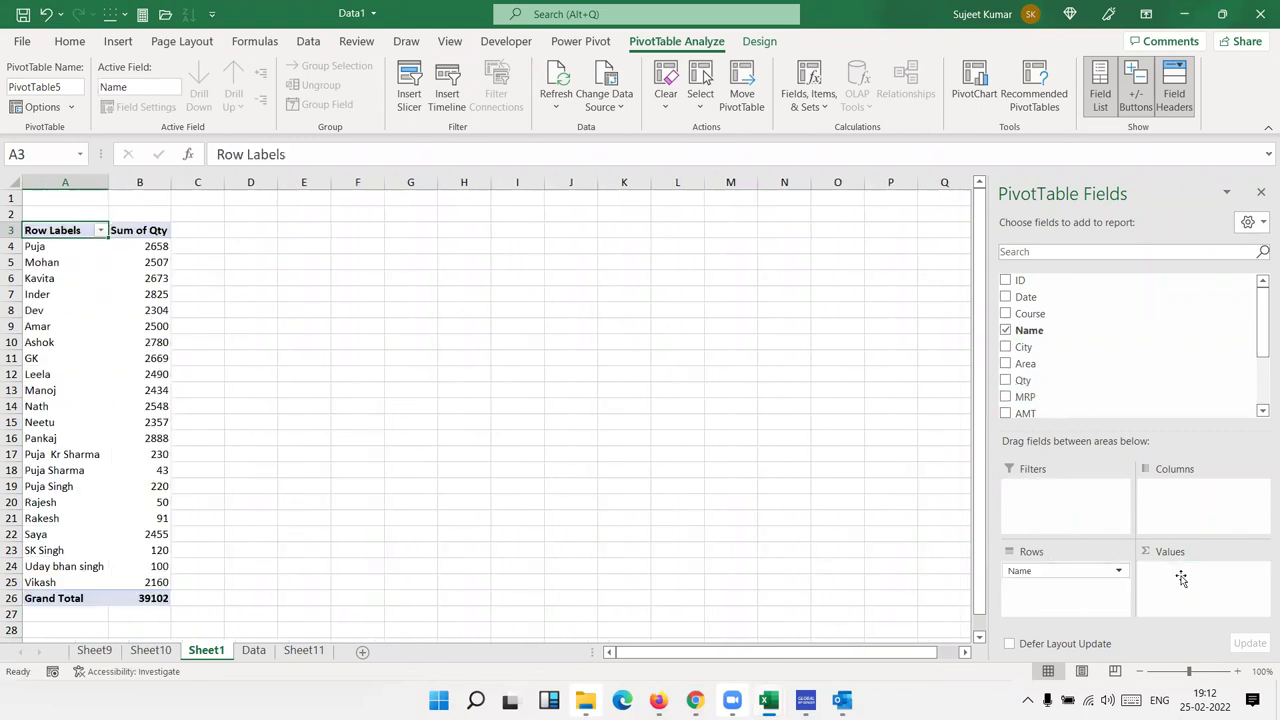
Shorten the customer name in cell D11 of the Data sheet.
{"action": "left_click", "coordinate": [253, 650]}
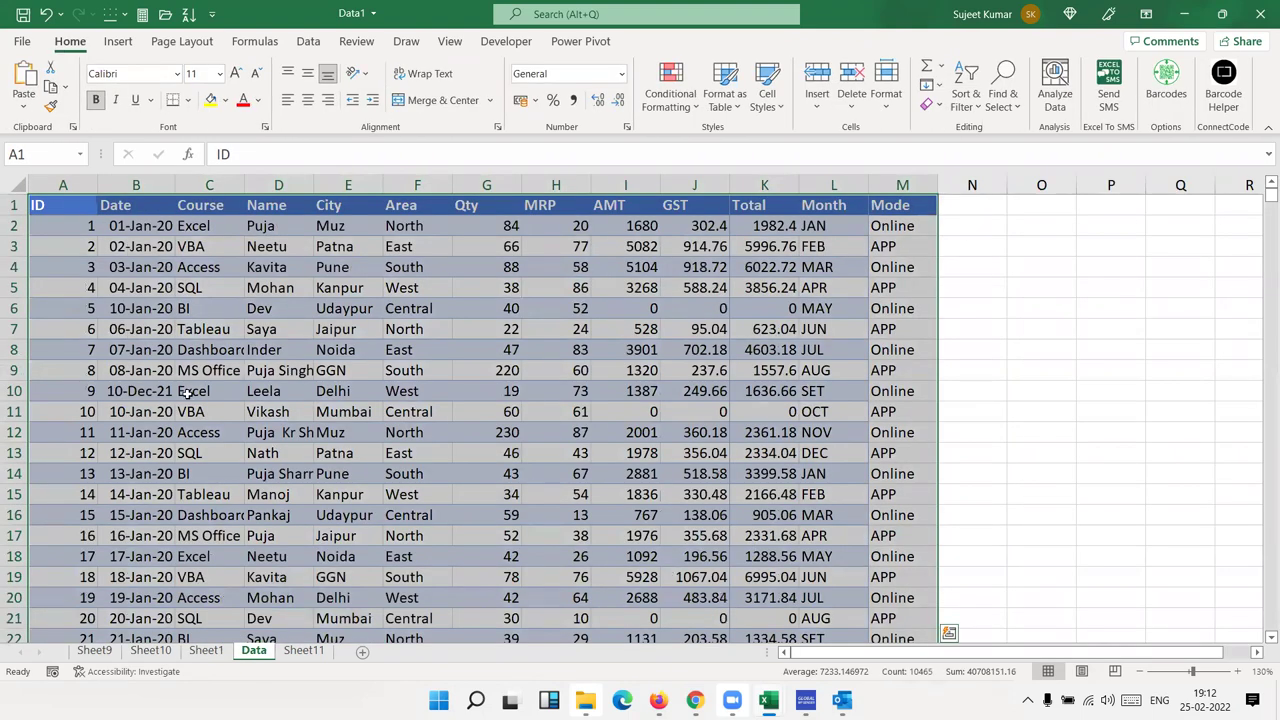
{"action": "left_click", "coordinate": [303, 377]}
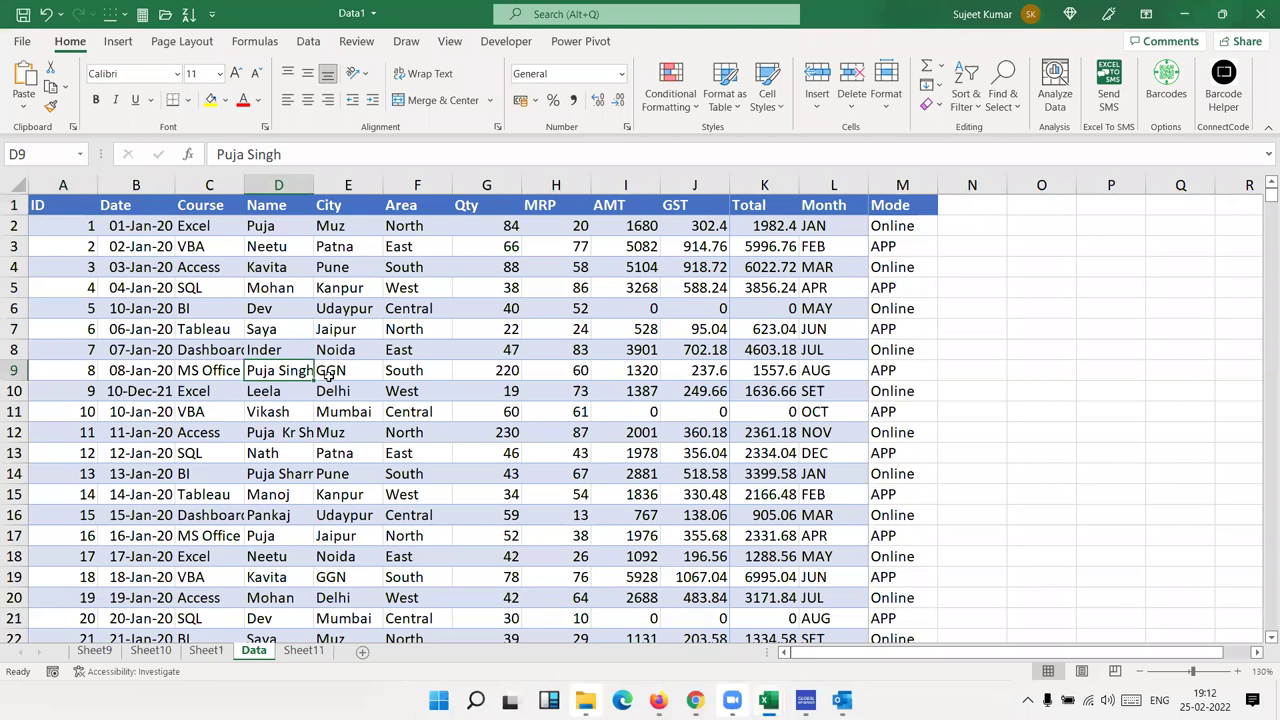
{"action": "key", "text": "Down"}
{"action": "key", "text": "Down"}
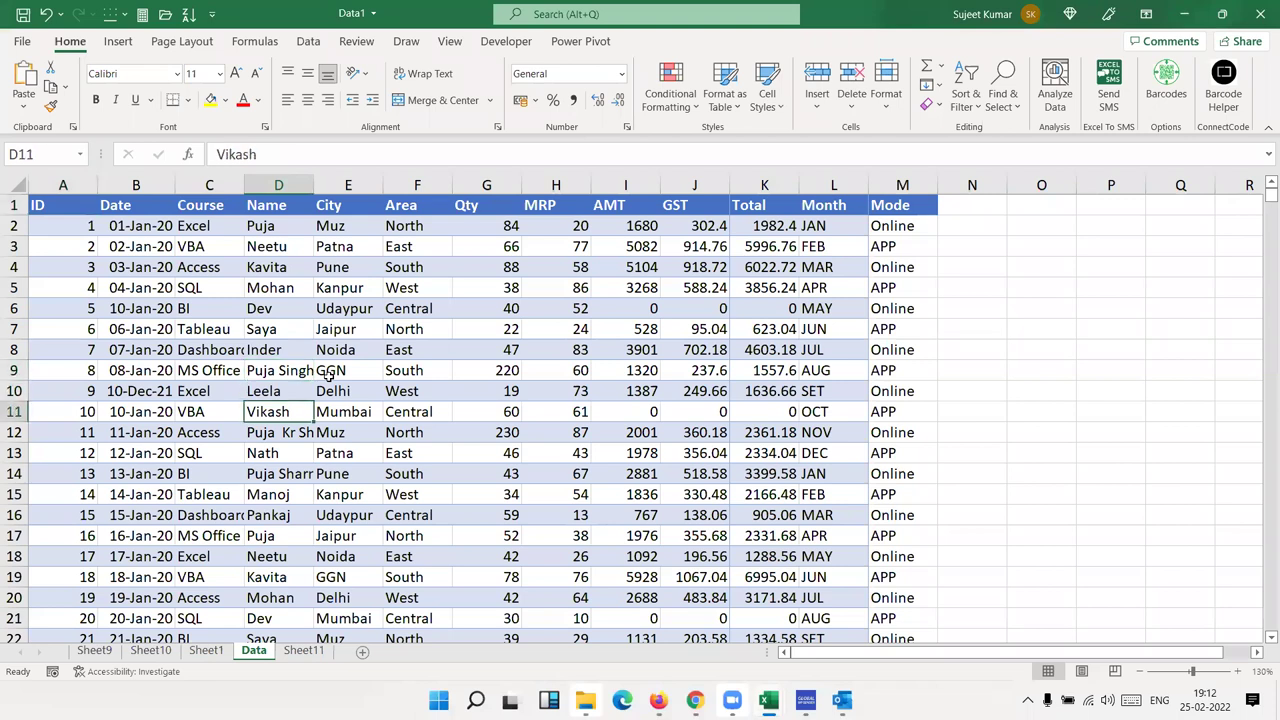
{"action": "key", "text": "F2"}
{"action": "key", "text": "BackSpace"}
{"action": "key", "text": "BackSpace"}
{"action": "key", "text": "BackSpace"}
{"action": "type", "text": "cky"}
{"action": "key", "text": "Return"}
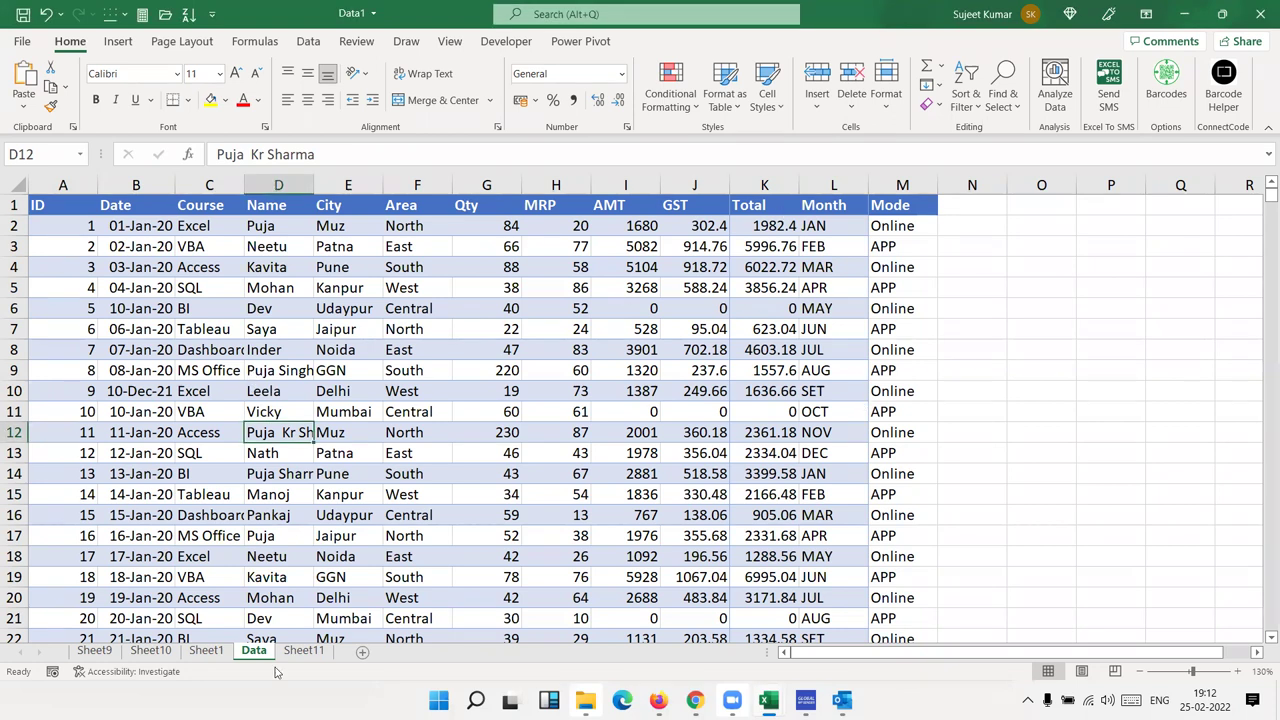
Refresh the Sheet1 PivotTable and check that the edited name's row shows 60.
{"action": "left_click", "coordinate": [300, 651]}
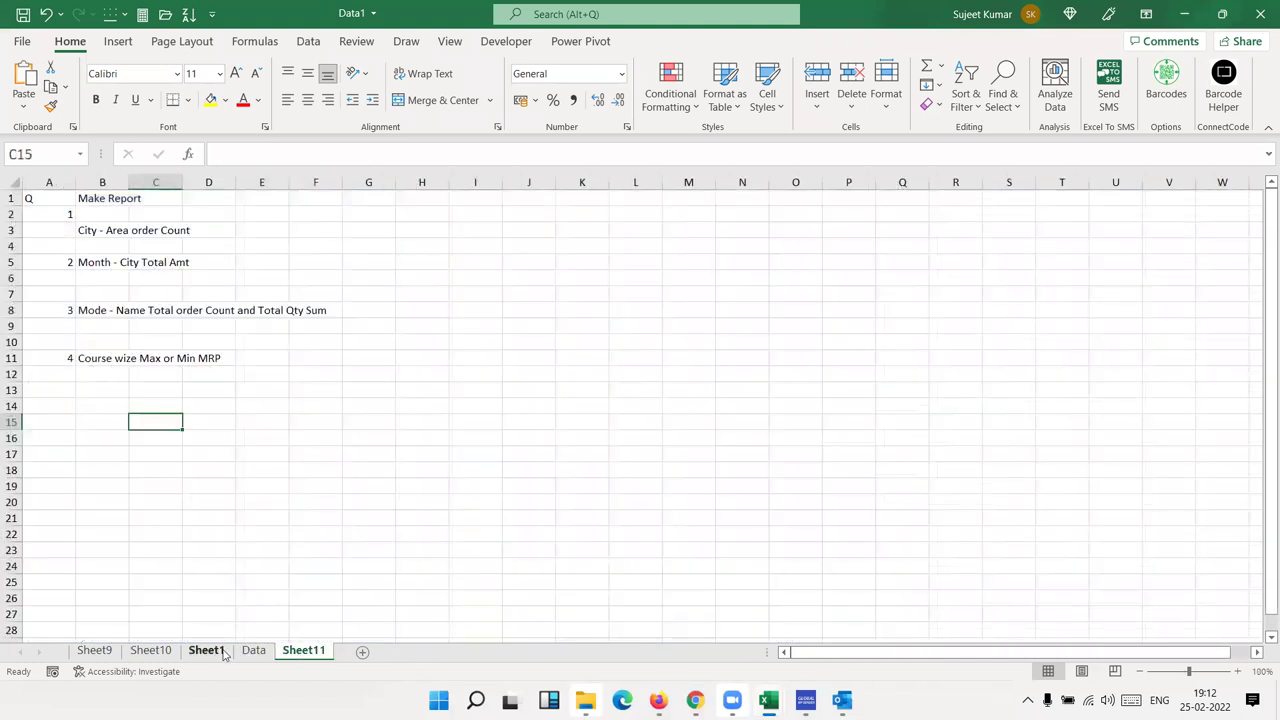
{"action": "left_click", "coordinate": [210, 652]}
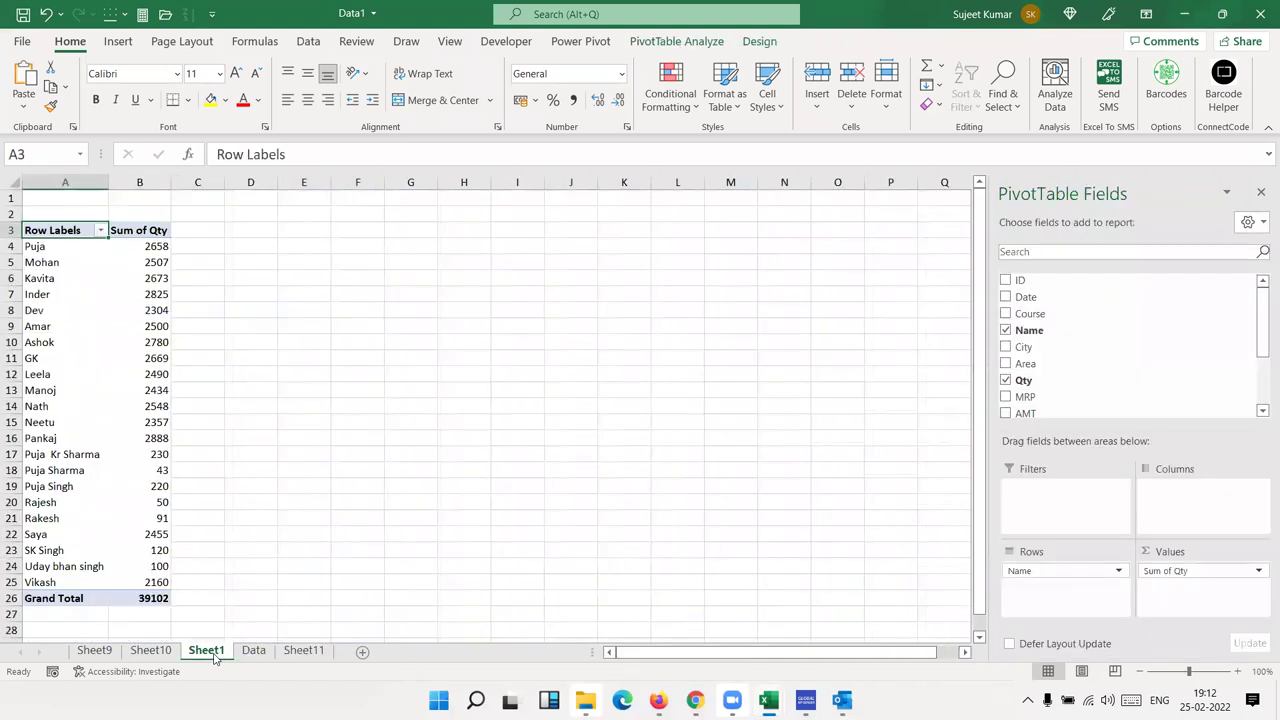
{"action": "right_click", "coordinate": [124, 452]}
{"action": "left_click", "coordinate": [165, 232]}
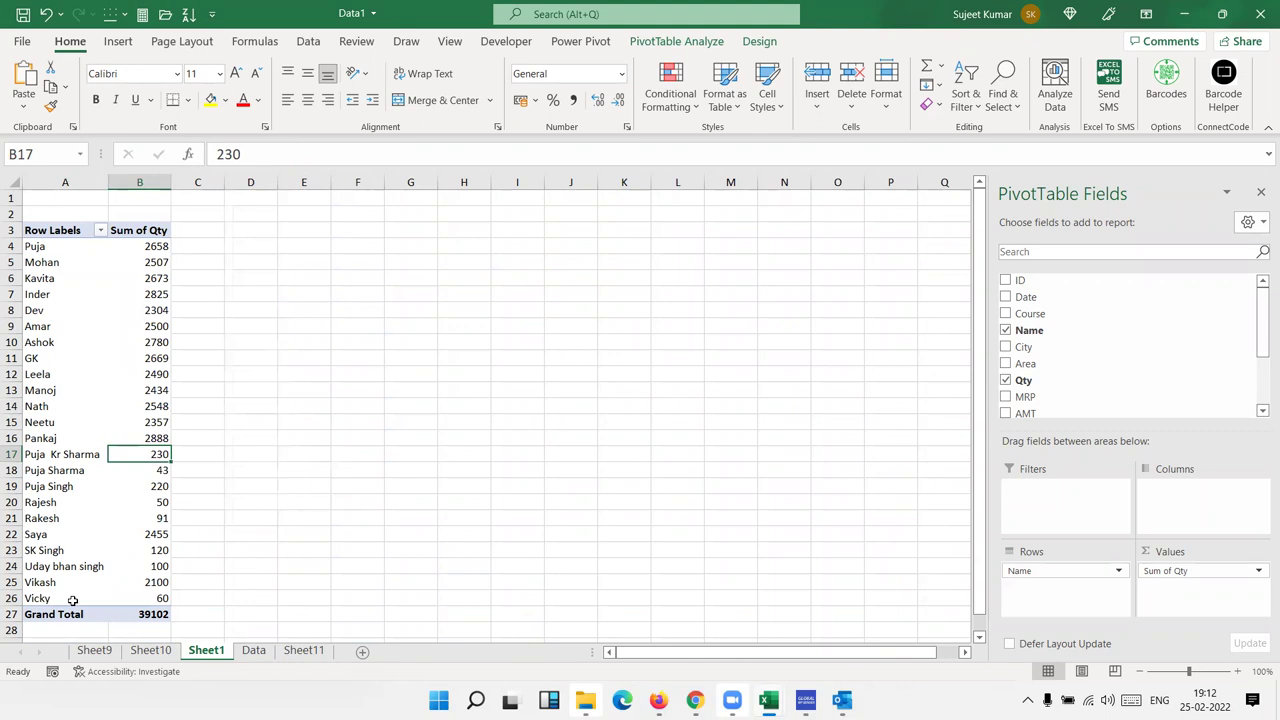
{"action": "left_click_drag", "start_coordinate": [70, 598], "coordinate": [165, 597]}
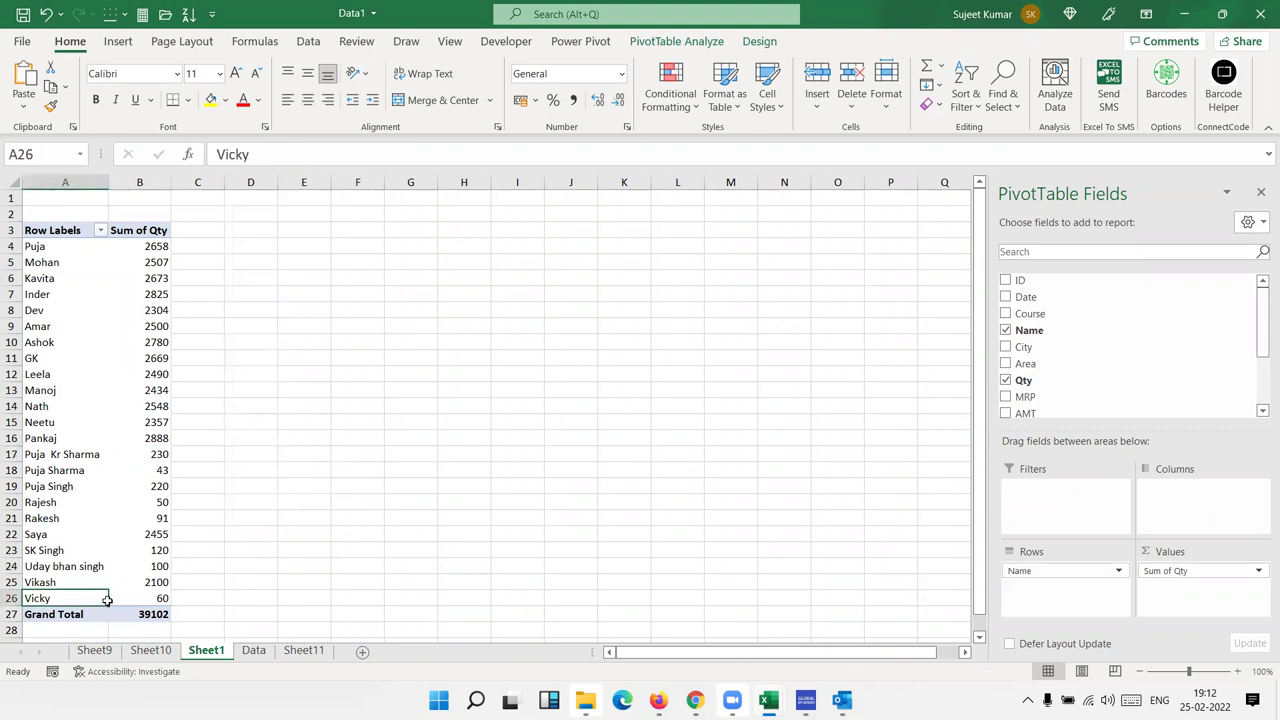
{"action": "left_click", "coordinate": [254, 650]}
Go to the first empty row and enter ID 803 in A806.
{"action": "left_click_drag", "start_coordinate": [165, 432], "coordinate": [765, 434]}
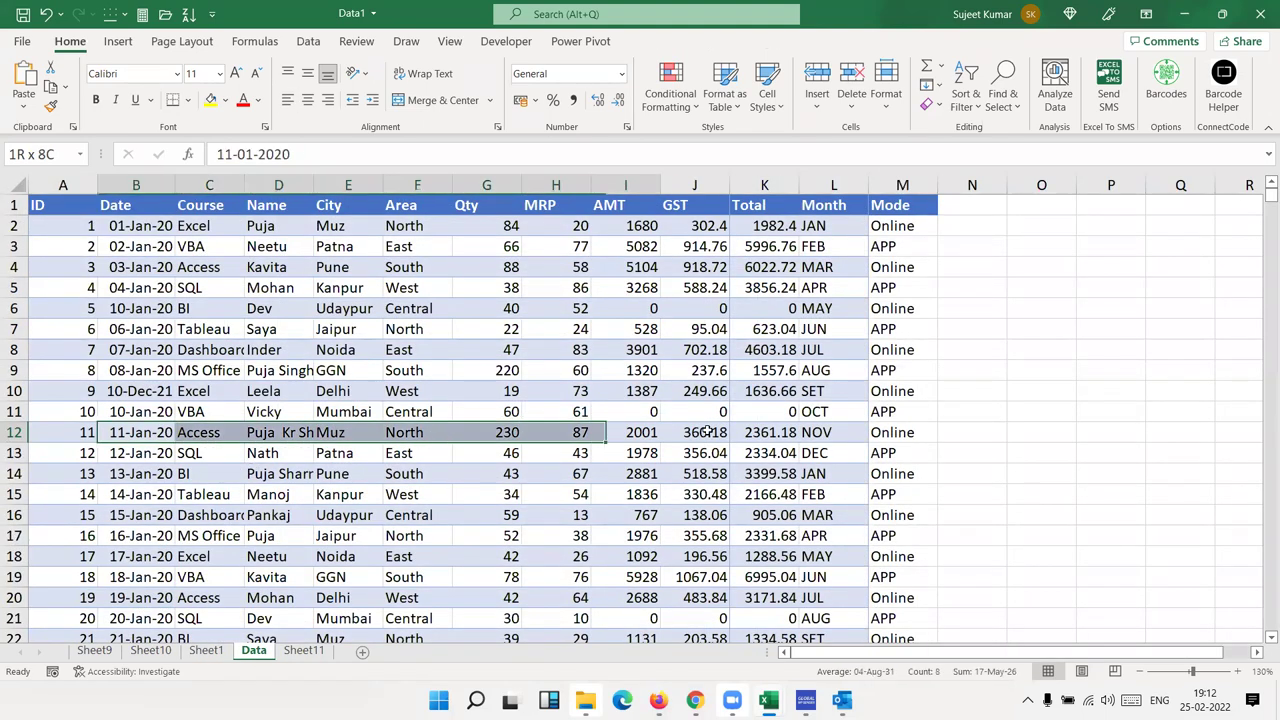
{"action": "scroll", "coordinate": [470, 455], "scroll_direction": "down", "scroll_amount": 13}
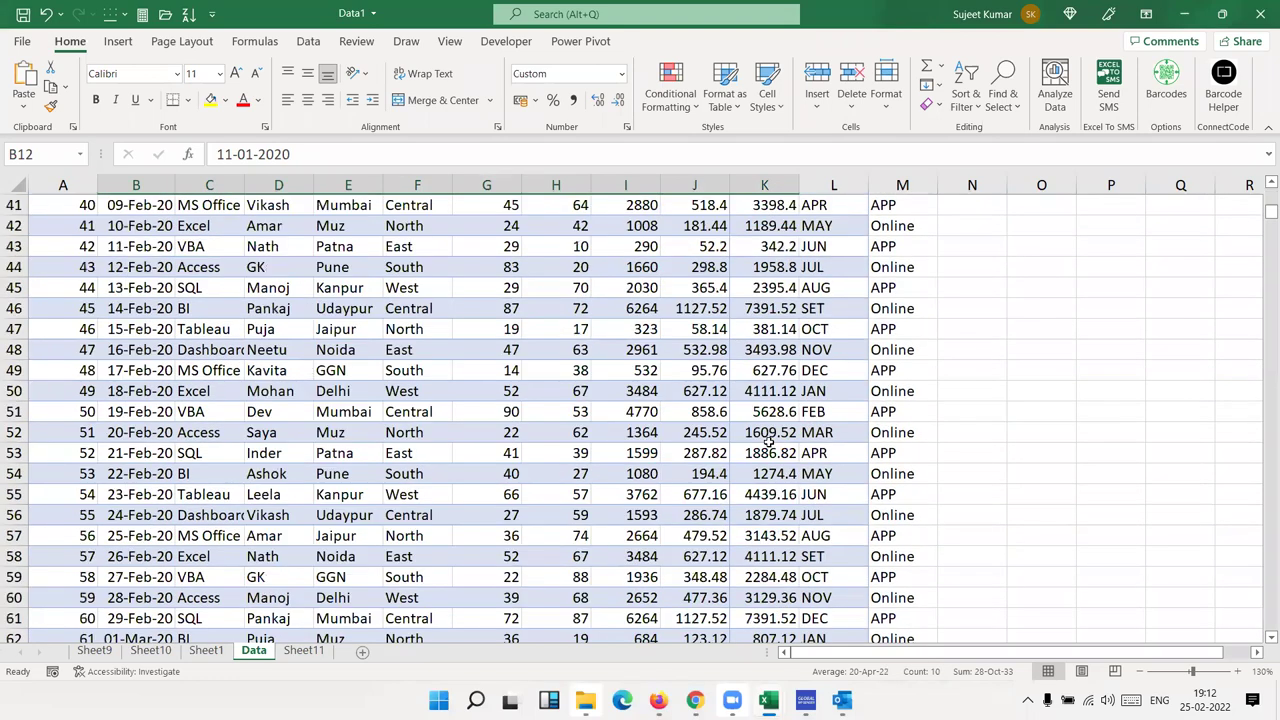
{"action": "scroll", "coordinate": [226, 484], "scroll_direction": "down", "scroll_amount": 4}
{"action": "scroll", "coordinate": [153, 470], "scroll_direction": "down", "scroll_amount": 13}
{"action": "left_click", "coordinate": [152, 470]}
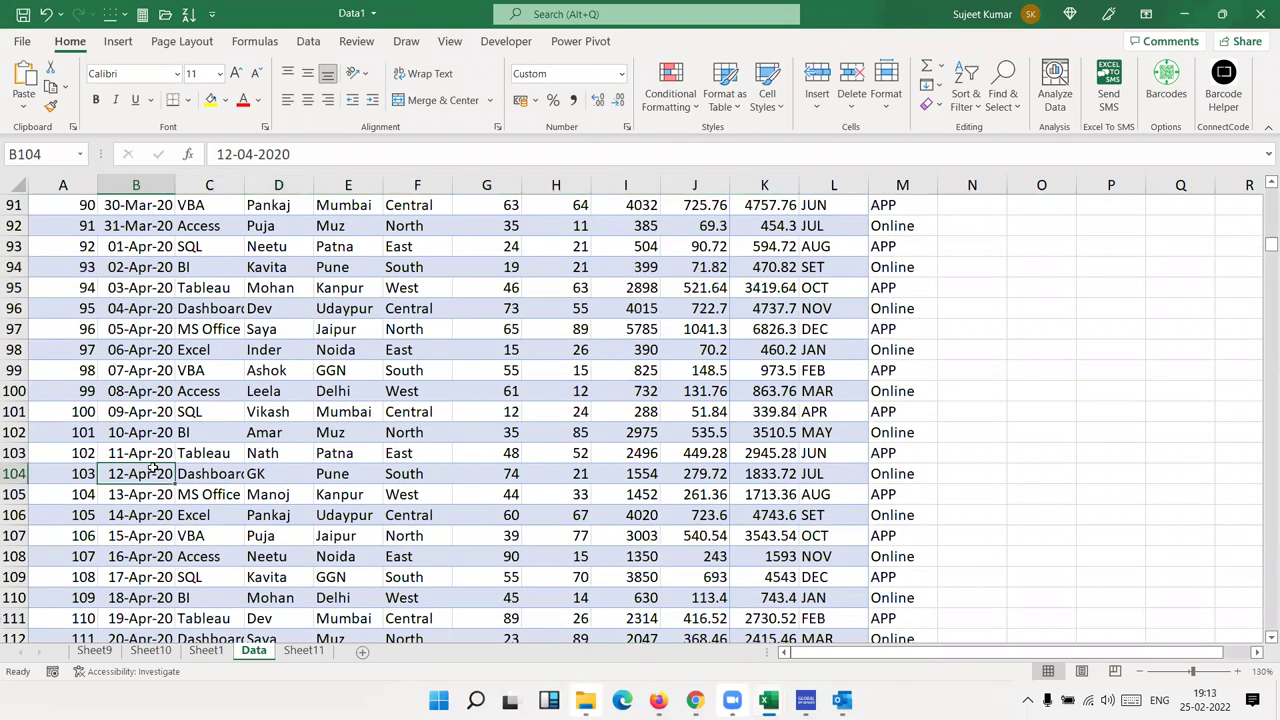
{"action": "key", "text": "ctrl+Down"}
{"action": "key", "text": "Down"}
{"action": "key", "text": "Left"}
{"action": "type", "text": "80"}
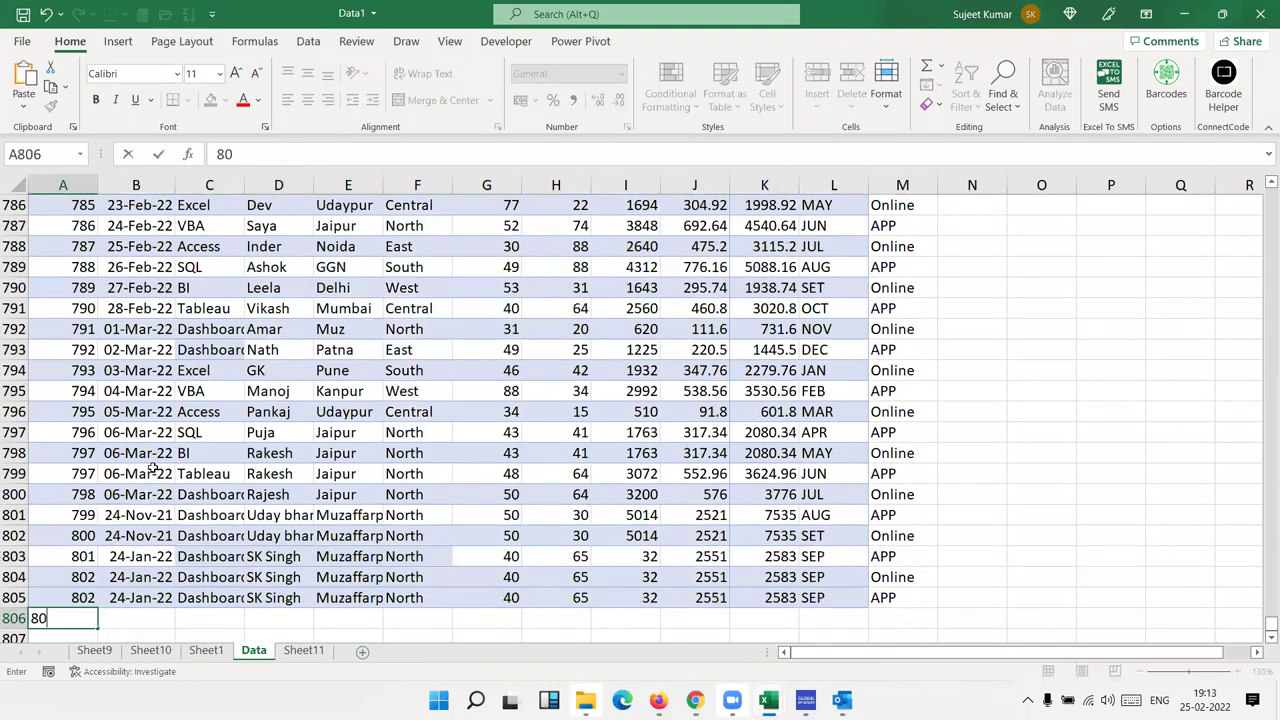
{"action": "type", "text": "3"}
{"action": "key", "text": "Tab"}
Enter today's date, course Dashboard and the new customer's name in row 806.
{"action": "key", "text": "ctrl+semicolon"}
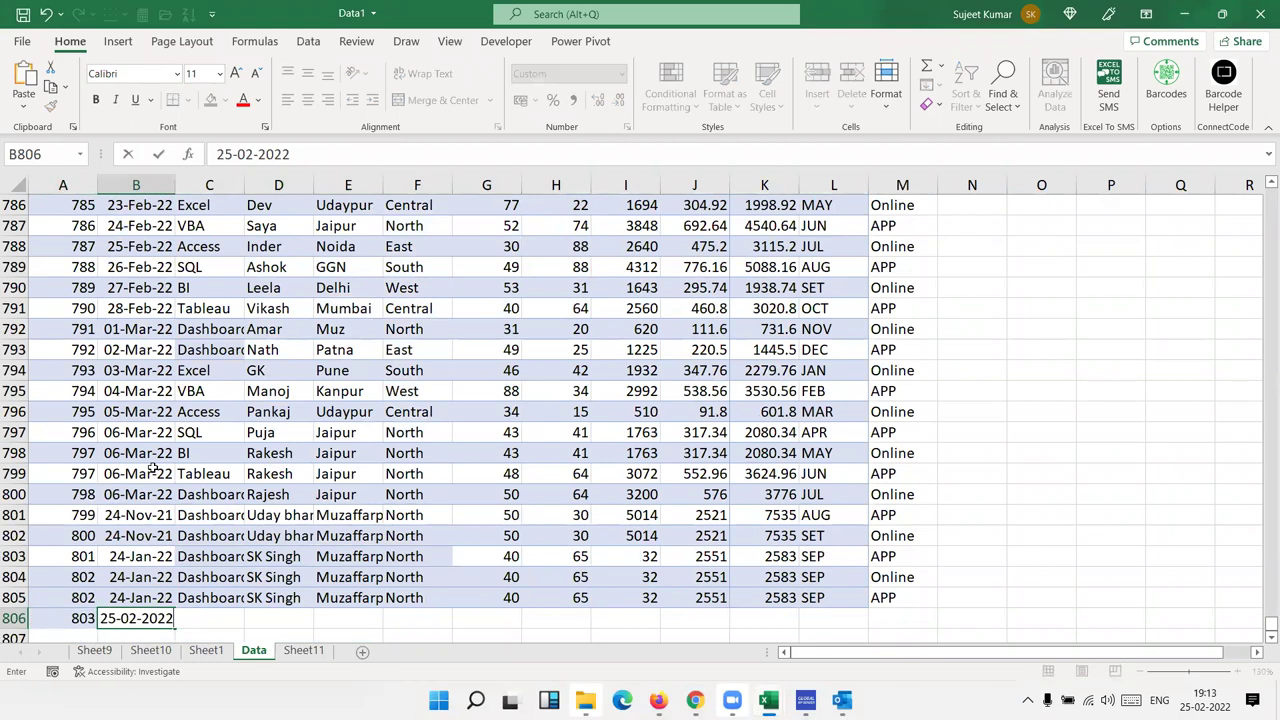
{"action": "key", "text": "Tab"}
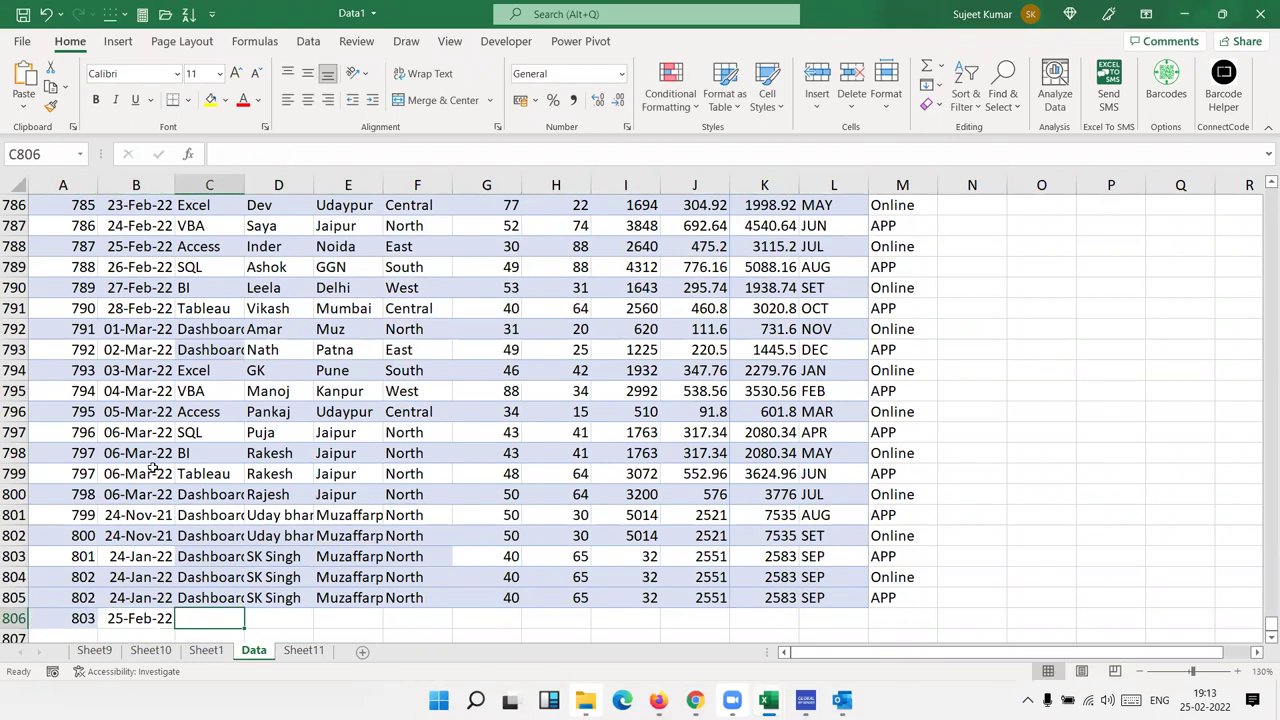
{"action": "type", "text": "Dashboard"}
{"action": "key", "text": "Tab"}
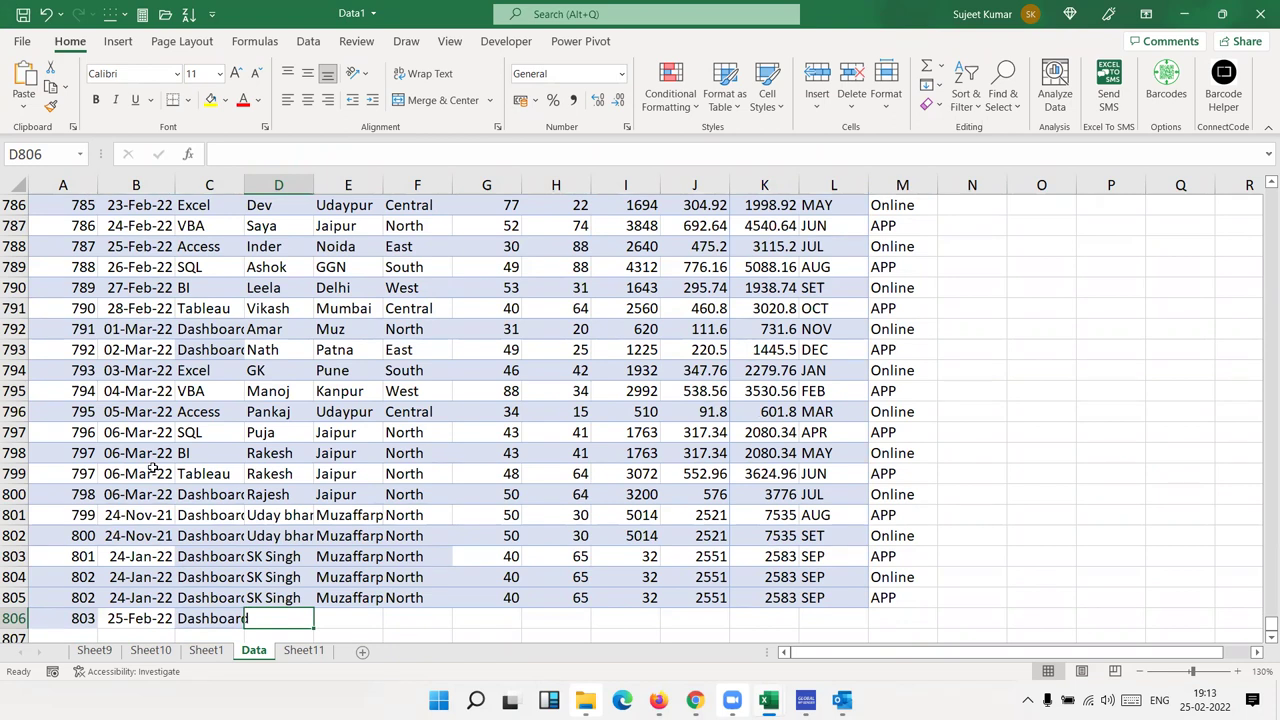
{"action": "type", "text": "Saya"}
{"action": "type", "text": "nja"}
{"action": "type", "text": "y"}
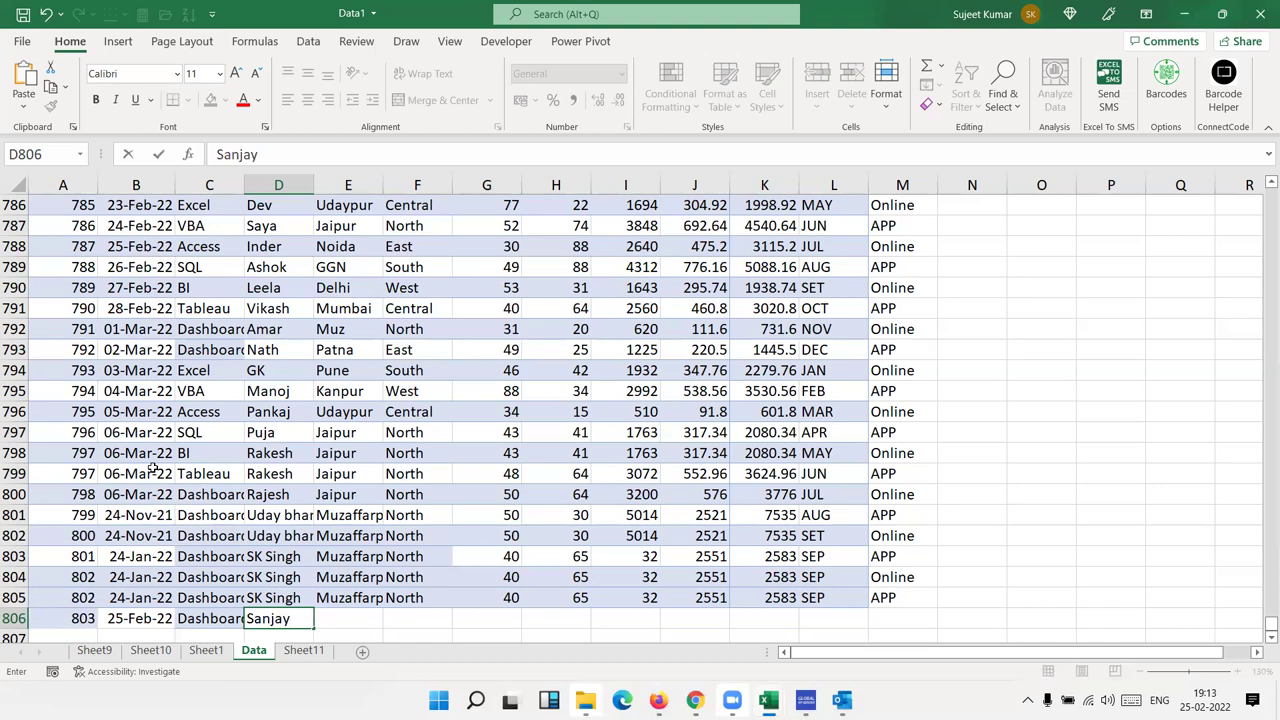
{"action": "key", "text": "Tab"}
Fill the remaining columns E806:M806 down from row 805 with Ctrl+D.
{"action": "key", "text": "ctrl+d"}
{"action": "key", "text": "Tab"}
{"action": "key", "text": "shift+Tab"}
{"action": "key", "text": "Tab"}
{"action": "key", "text": "ctrl+d"}
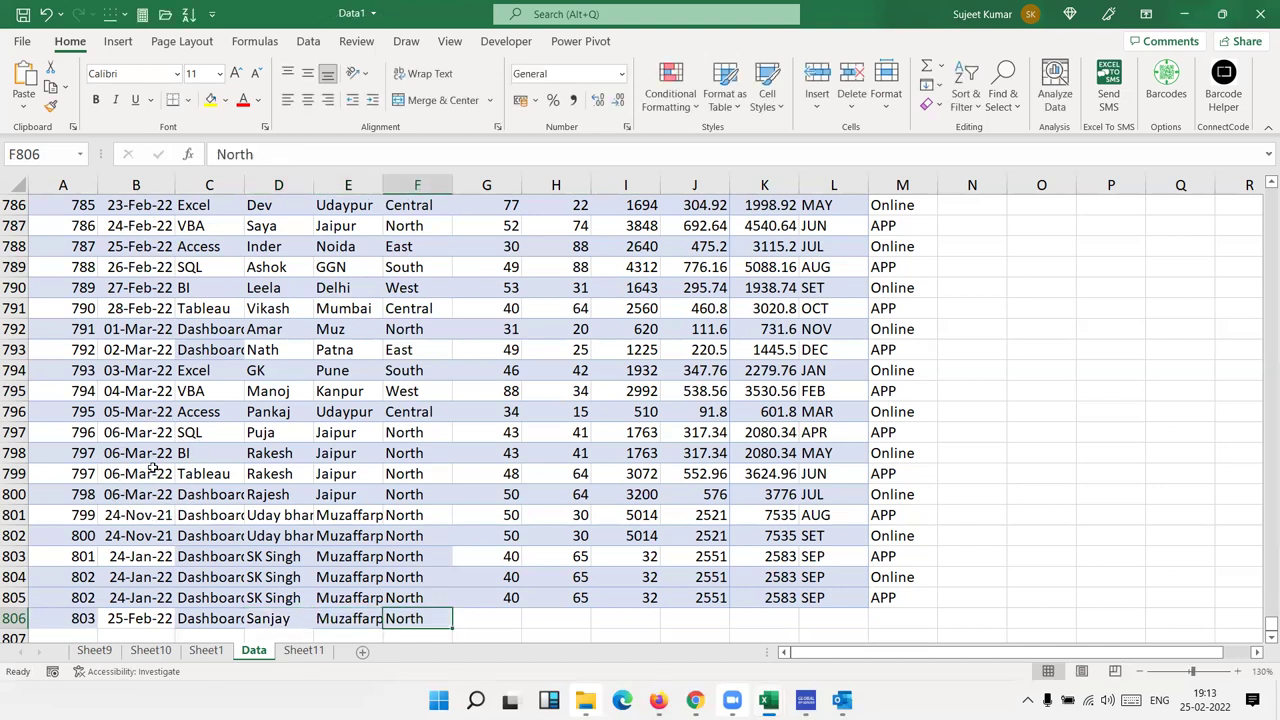
{"action": "key", "text": "Tab"}
{"action": "key", "text": "ctrl+d"}
{"action": "key", "text": "Tab"}
{"action": "key", "text": "ctrl+d"}
{"action": "key", "text": "ctrl+Right"}
{"action": "key", "text": "ctrl+Left"}
{"action": "key", "text": "Tab"}
{"action": "key", "text": "shift+Right"}
{"action": "key", "text": "shift+Right"}
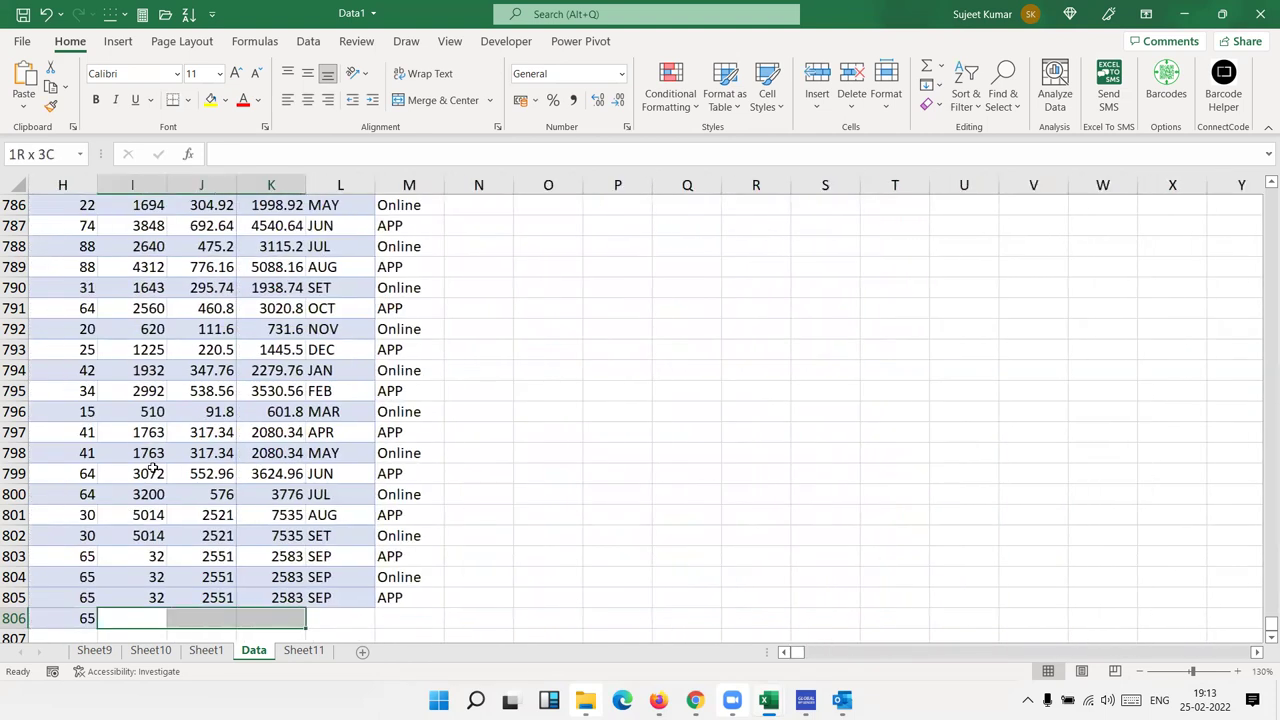
{"action": "key", "text": "shift+Right"}
{"action": "key", "text": "shift+Right"}
{"action": "key", "text": "ctrl+d"}
{"action": "key", "text": "Left"}
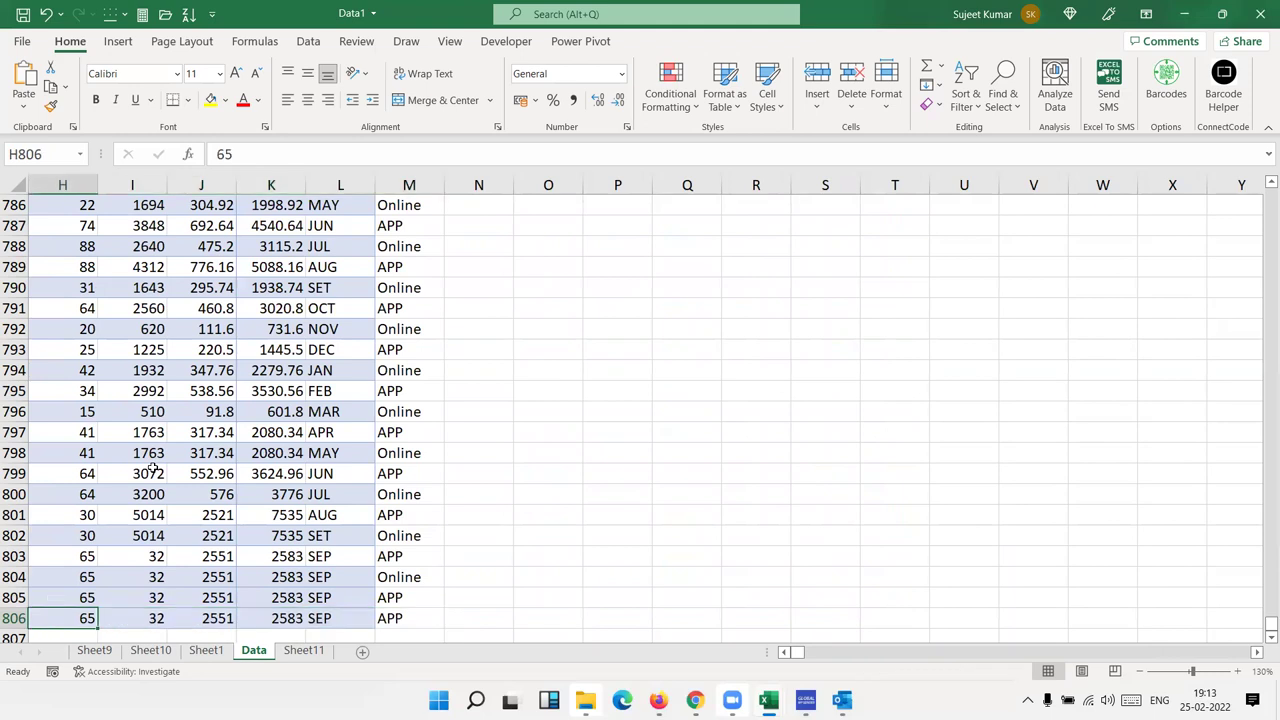
{"action": "key", "text": "Left"}
{"action": "key", "text": "Left"}
{"action": "key", "text": "Left"}
{"action": "key", "text": "Left"}
{"action": "key", "text": "Left"}
{"action": "key", "text": "Left"}
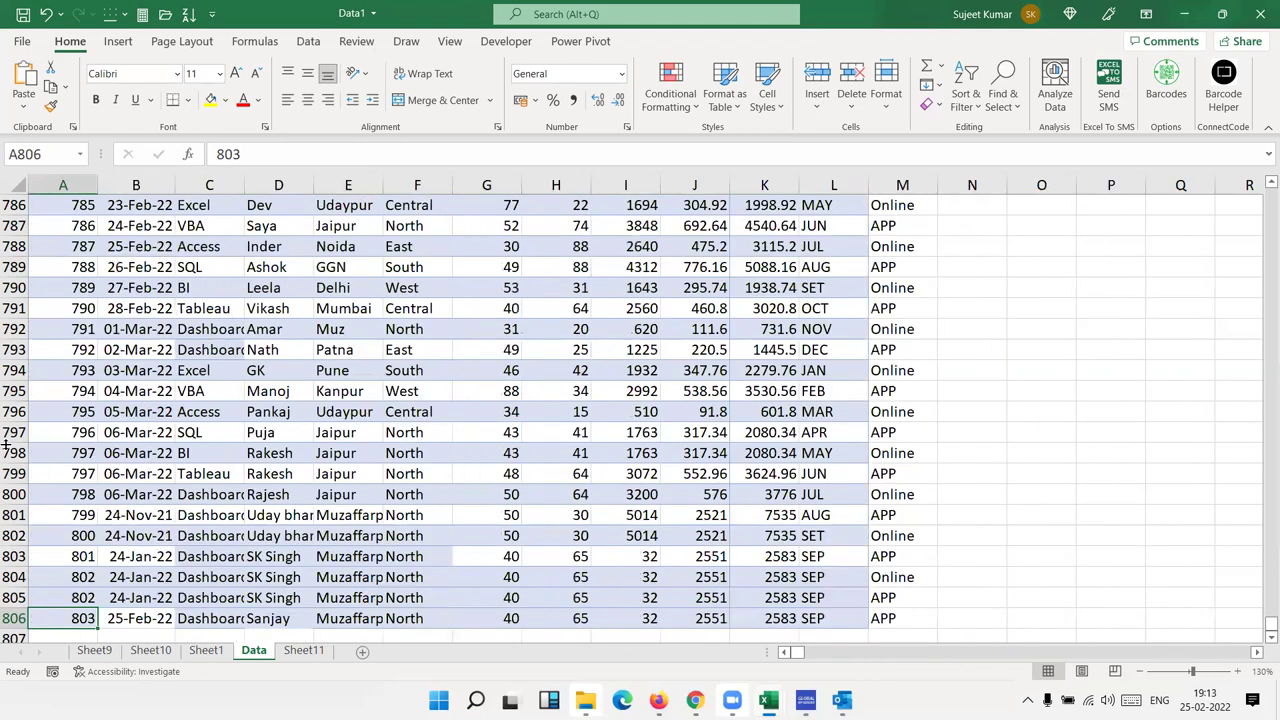
{"action": "left_click", "coordinate": [208, 650]}
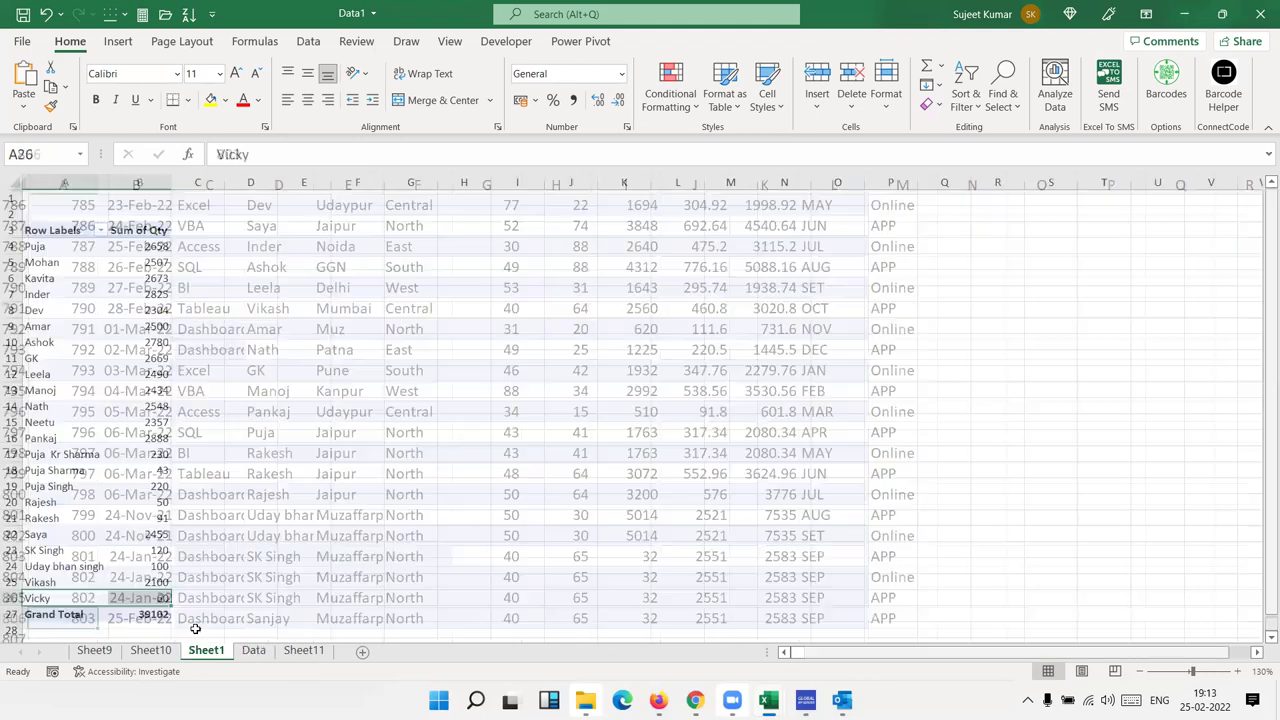
{"action": "right_click", "coordinate": [128, 376]}
{"action": "left_click", "coordinate": [166, 462]}
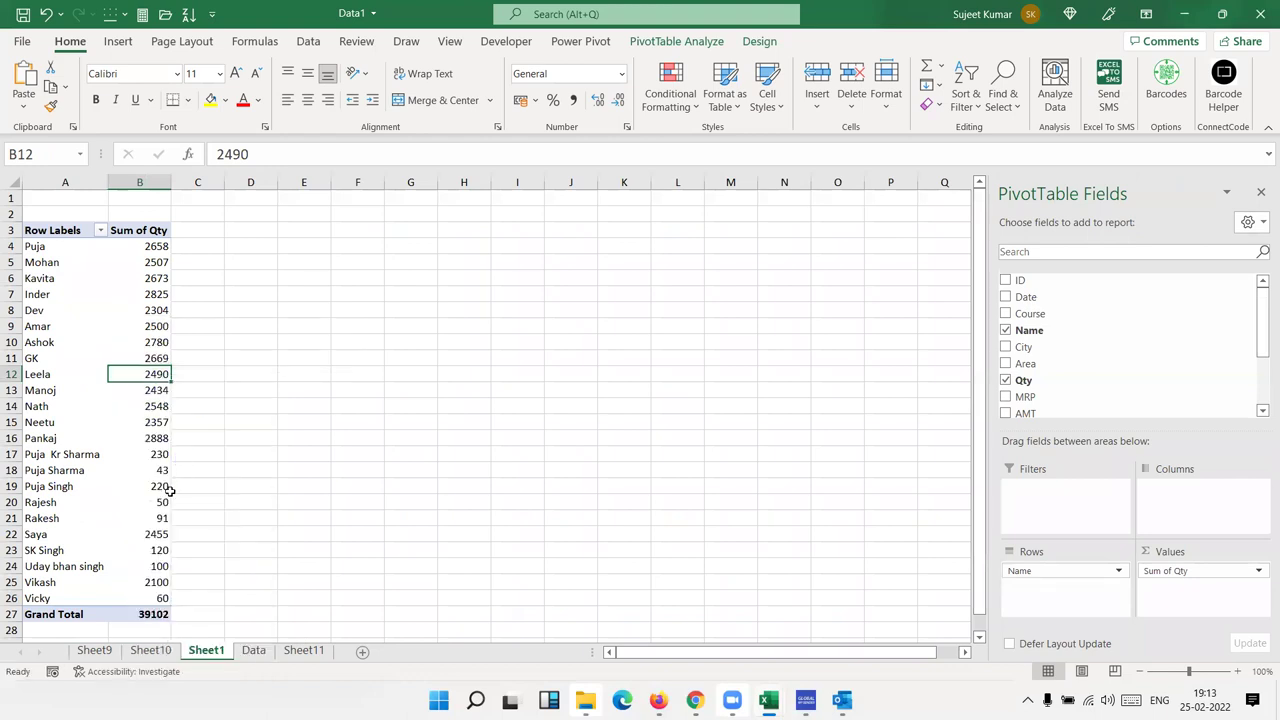
{"action": "left_click_drag", "start_coordinate": [52, 598], "coordinate": [49, 278]}
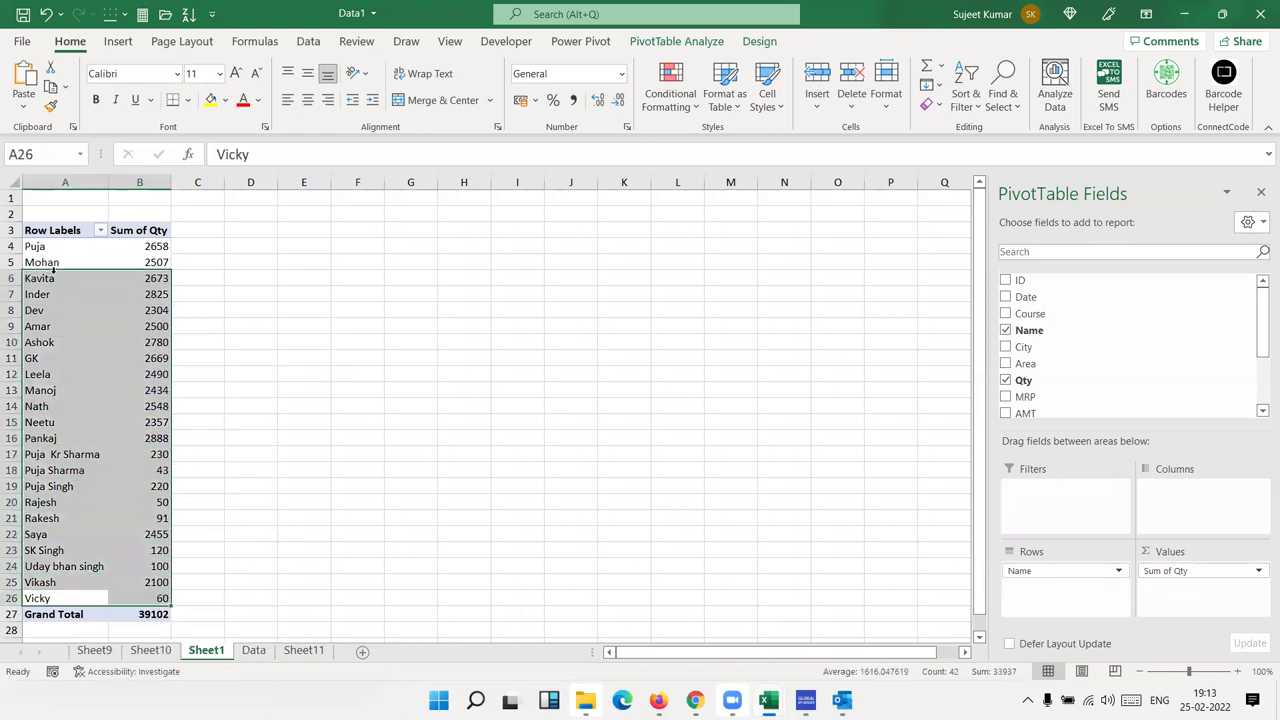
{"action": "left_click", "coordinate": [256, 652]}
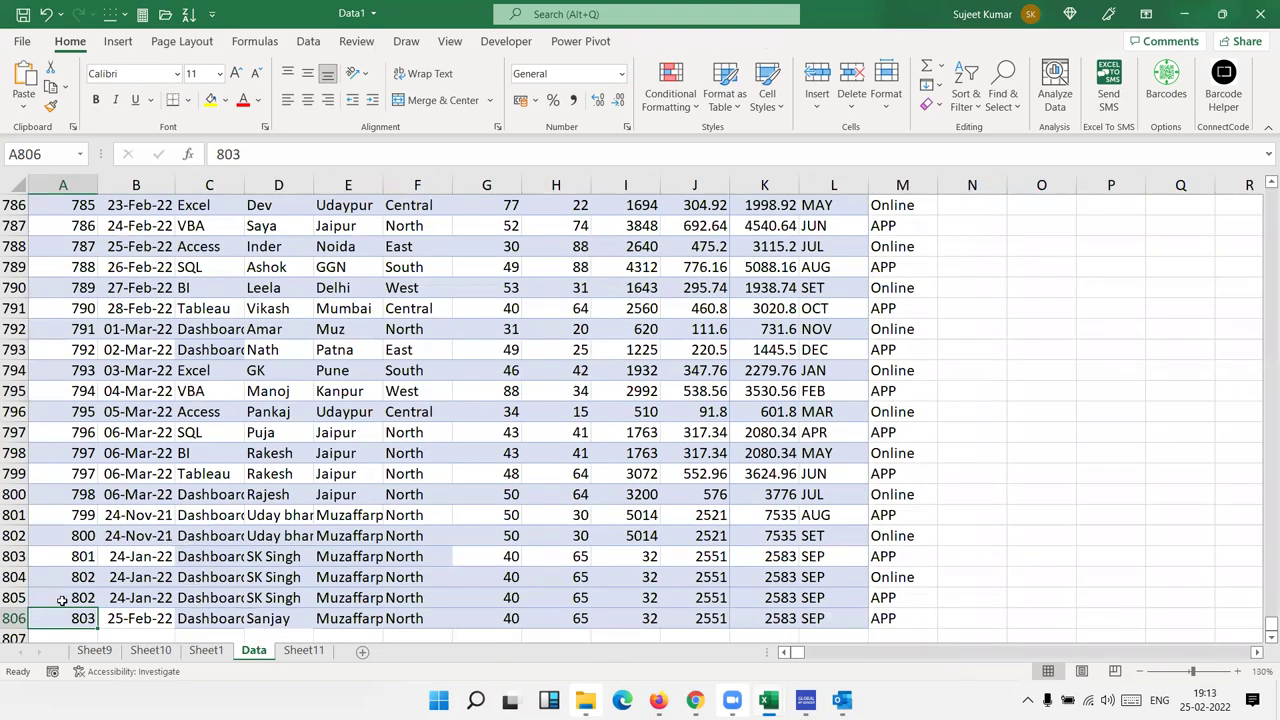
{"action": "mouse_move", "coordinate": [40, 598]}
{"action": "left_mouse_down"}
{"action": "mouse_move", "coordinate": [252, 598]}
{"action": "mouse_move", "coordinate": [883, 537]}
{"action": "mouse_move", "coordinate": [882, 515]}
{"action": "left_mouse_up"}
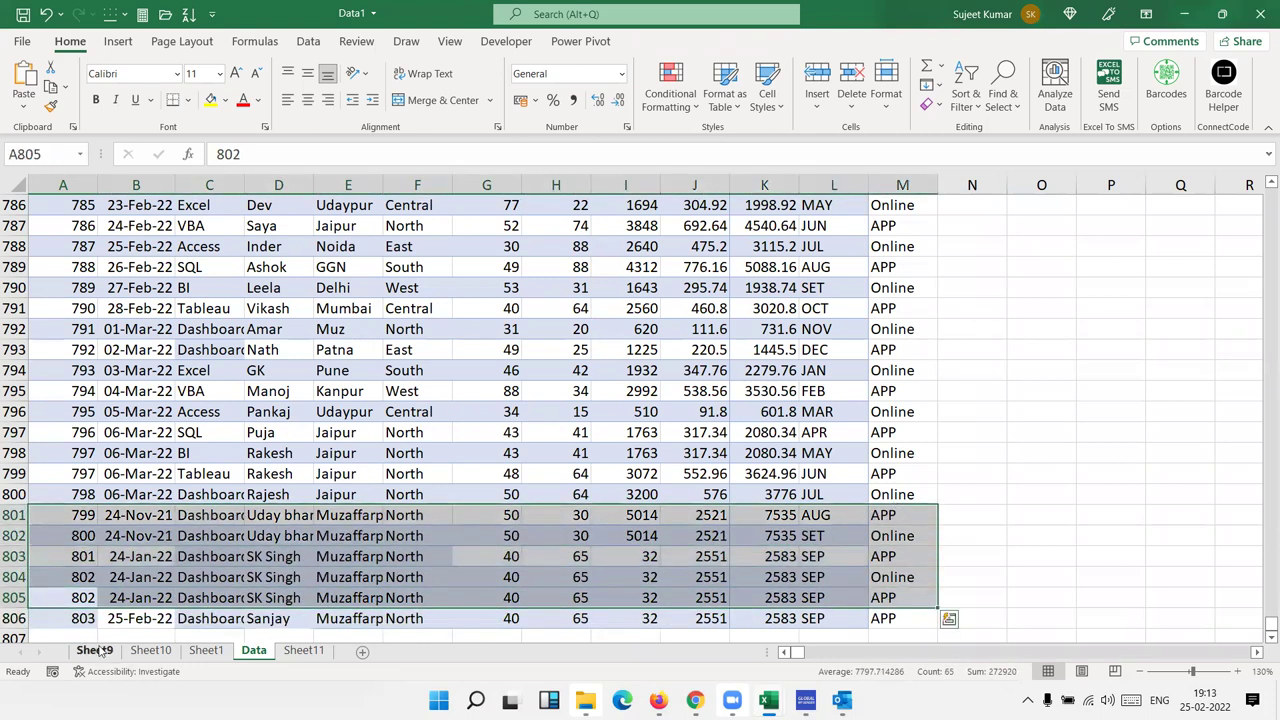
{"action": "left_click_drag", "start_coordinate": [73, 618], "coordinate": [914, 610]}
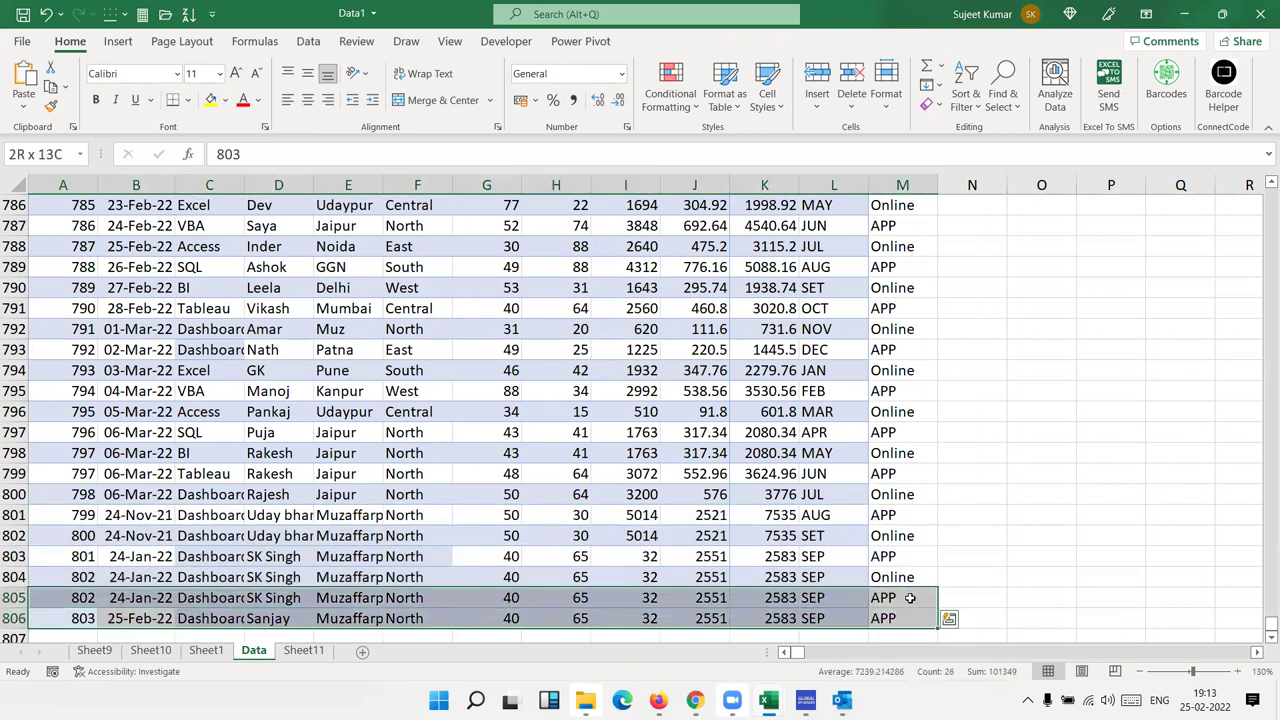
{"action": "left_click", "coordinate": [206, 650]}
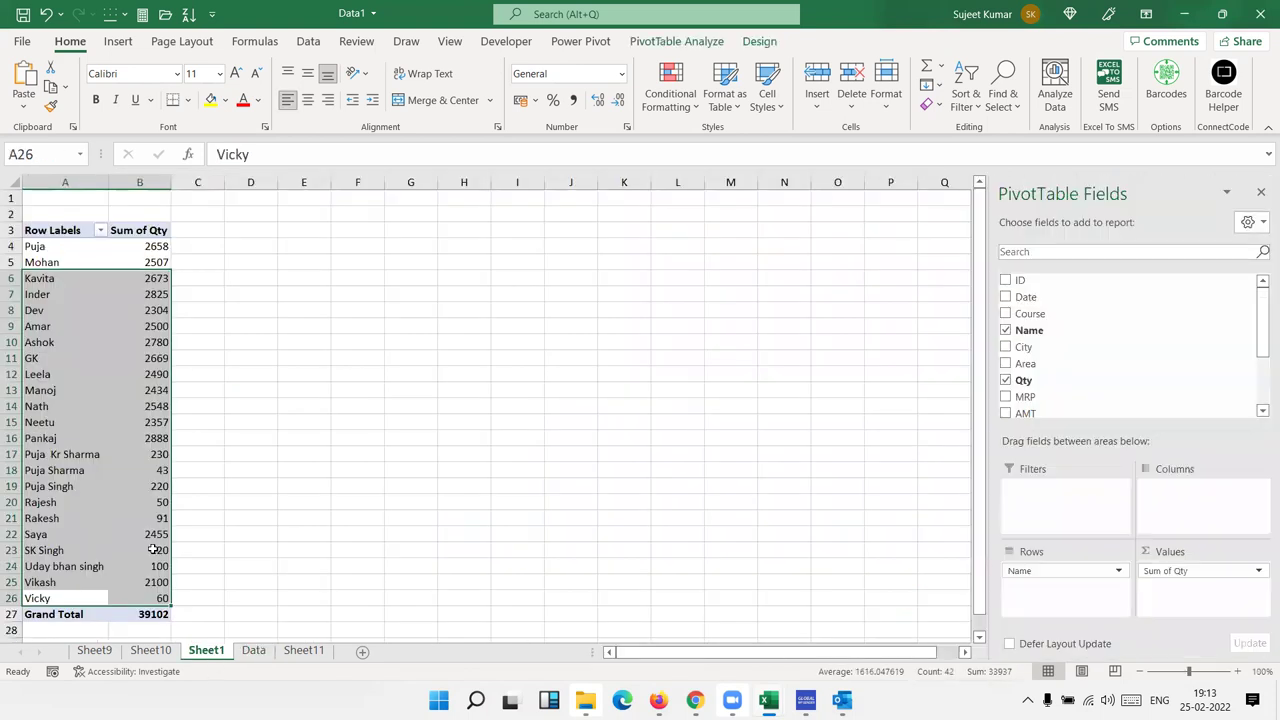
{"action": "left_click", "coordinate": [129, 299]}
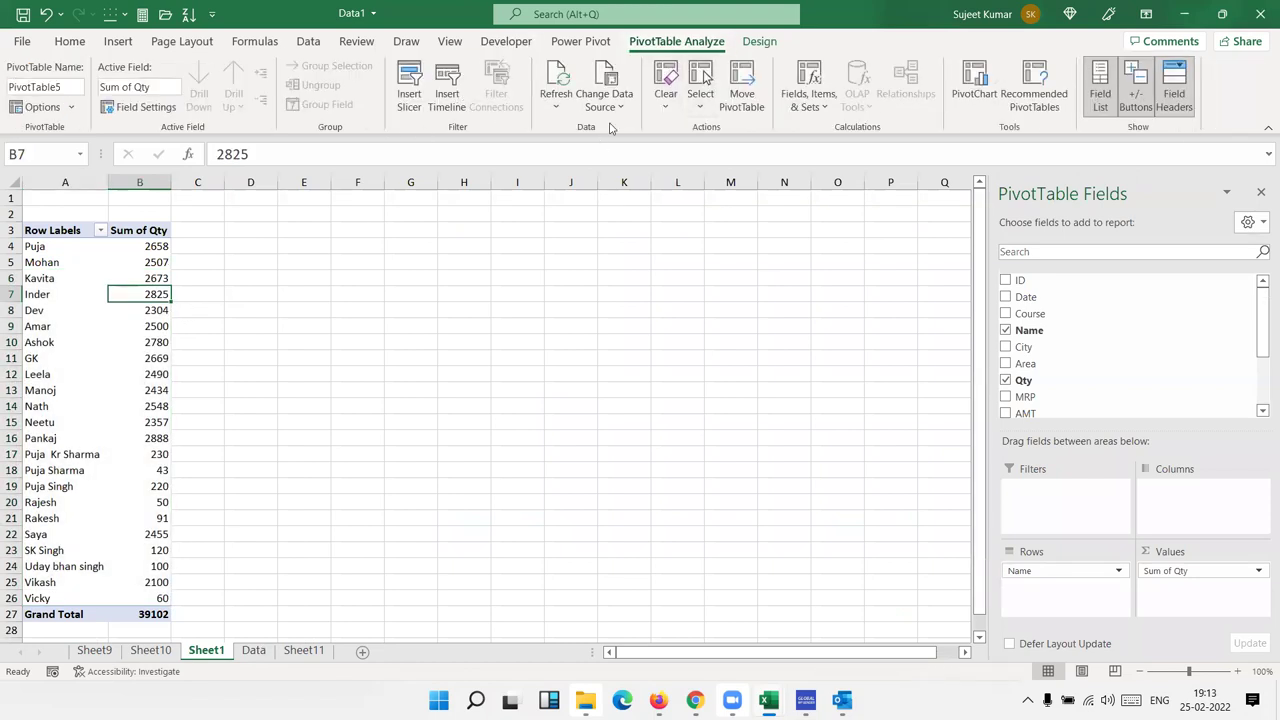
Reselect the pivot's source range as Data!$A$1:$M$806 in Change Data Source.
{"action": "left_click", "coordinate": [620, 107]}
{"action": "left_click", "coordinate": [633, 131]}
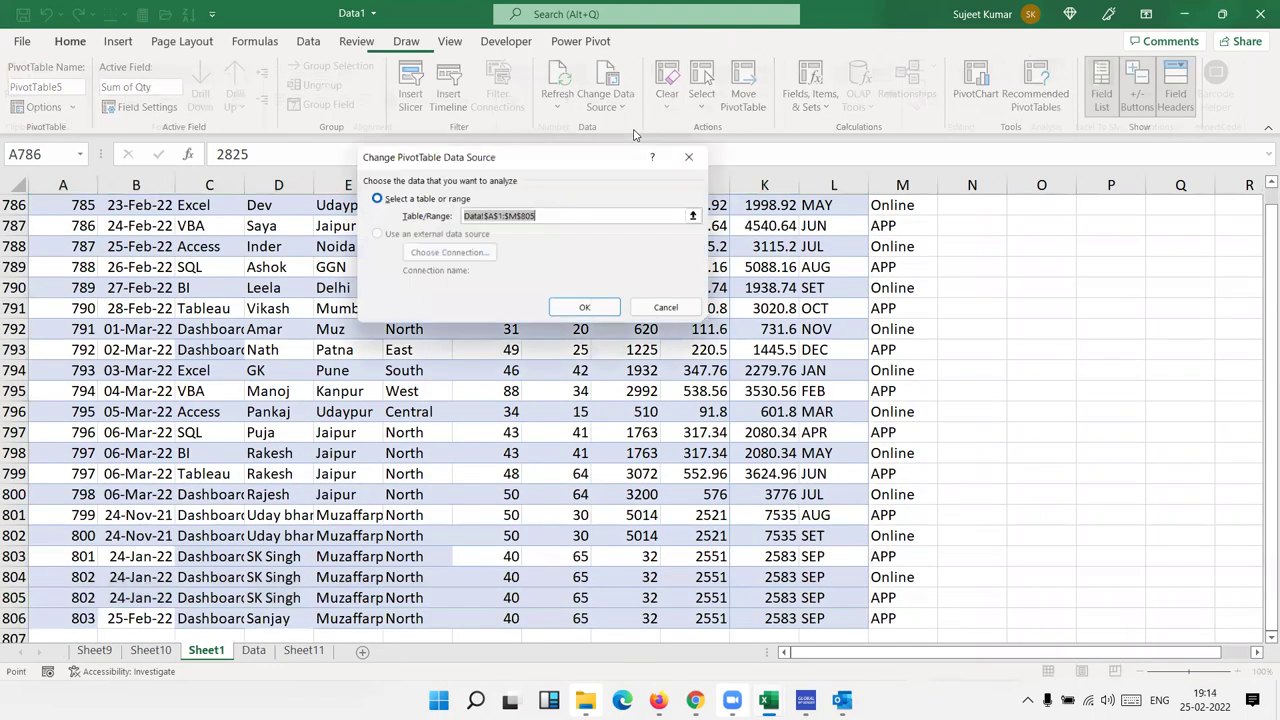
{"action": "left_click", "coordinate": [101, 205]}
{"action": "key", "text": "ctrl+shift+Right"}
{"action": "key", "text": "ctrl+shift+Down"}
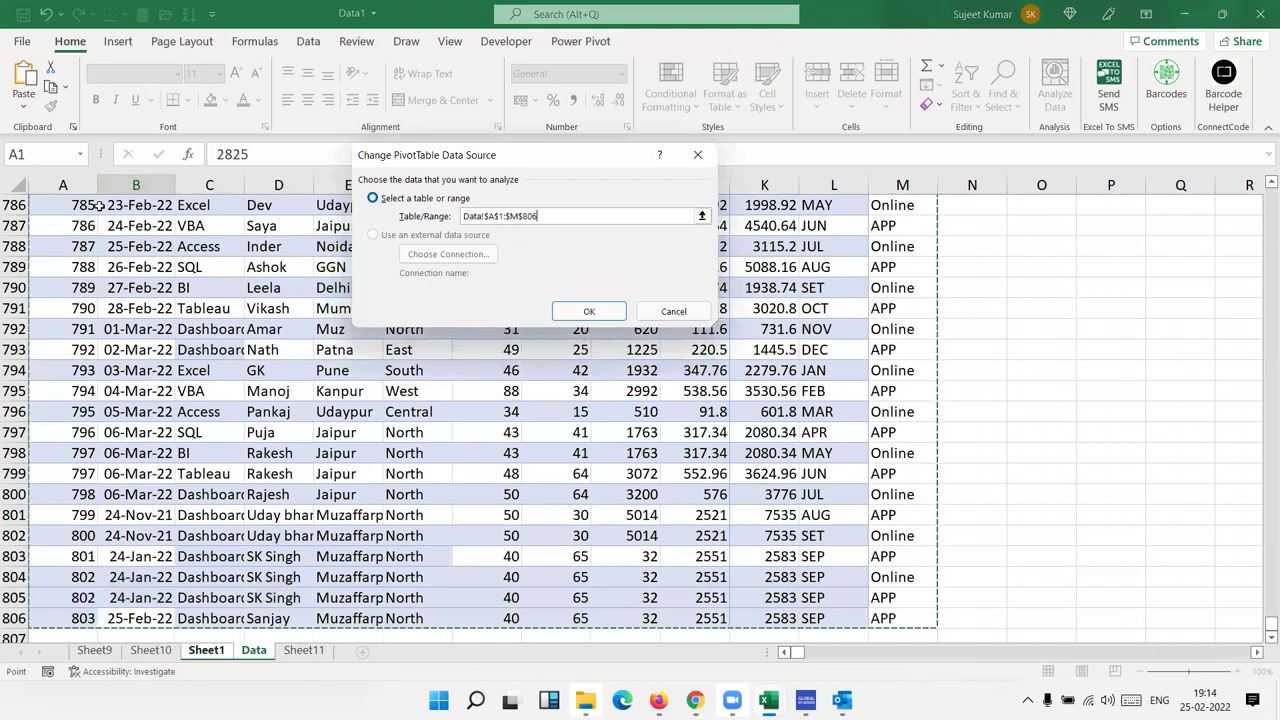
{"action": "key", "text": "shift+Down"}
{"action": "key", "text": "shift+Up"}
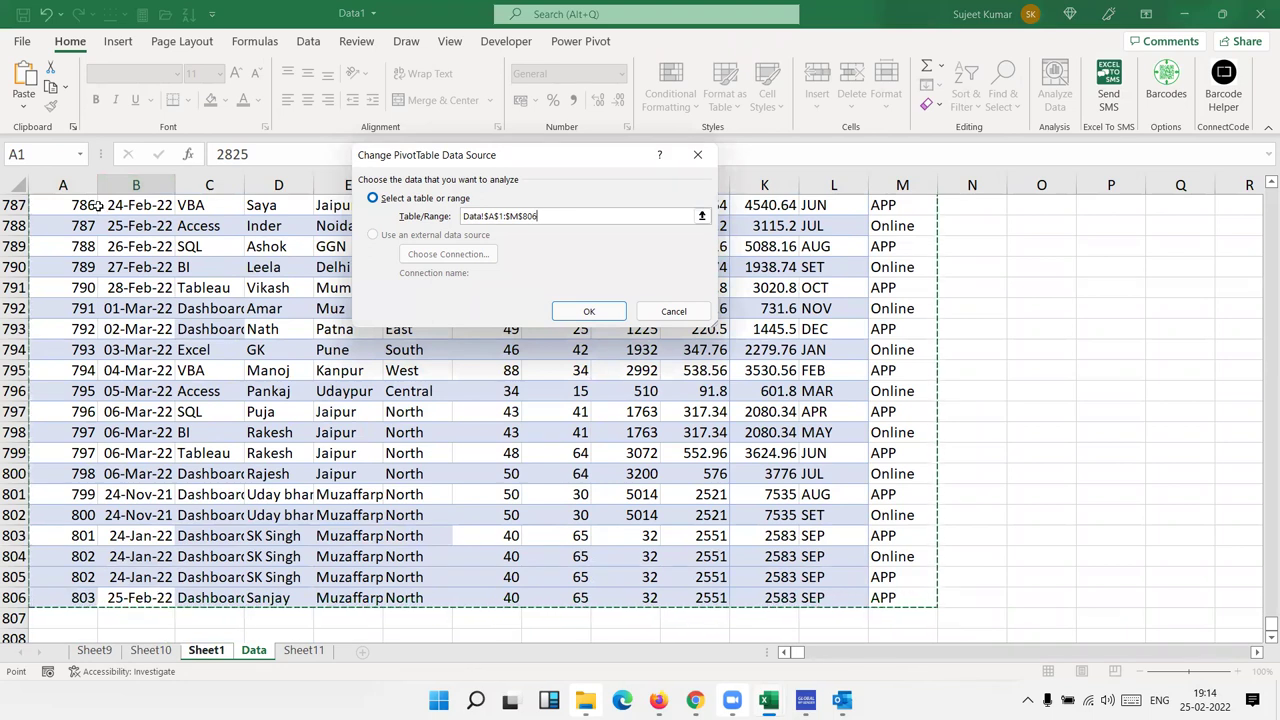
Apply the A1:M806 source range, then delete Sheet1 and add a blank Sheet2.
{"action": "left_click", "coordinate": [588, 313]}
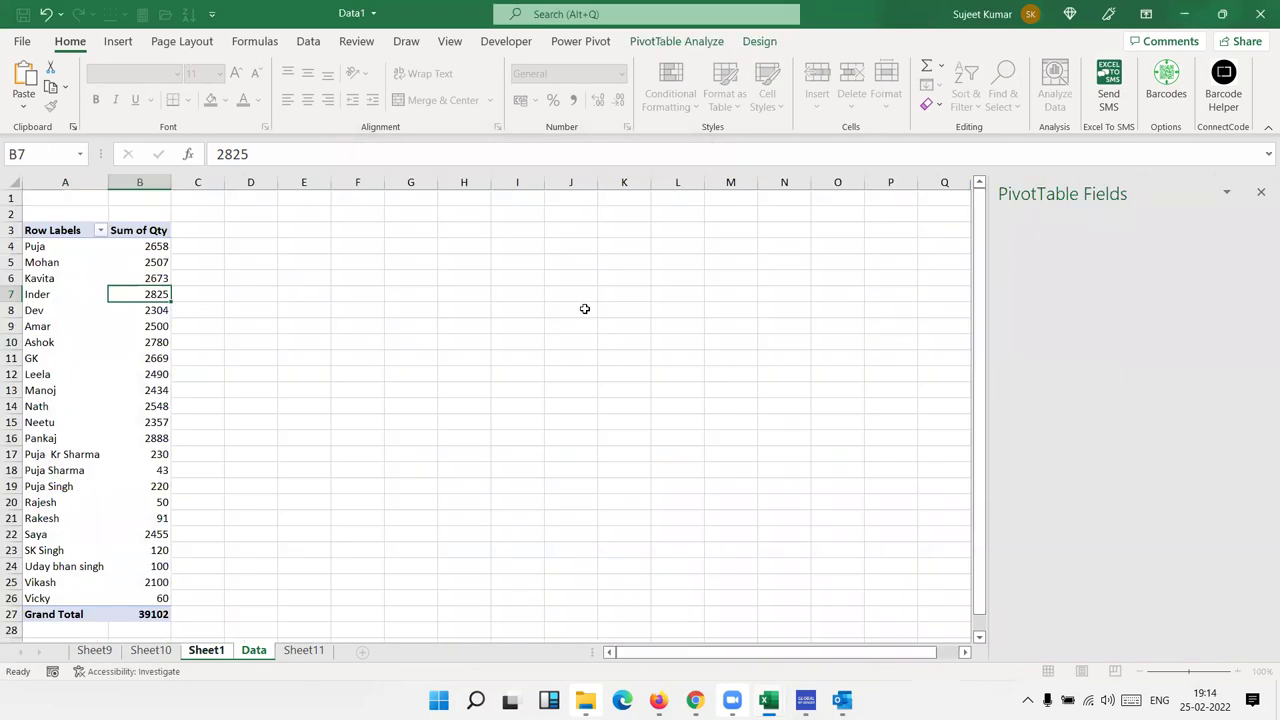
{"action": "left_click", "coordinate": [38, 617]}
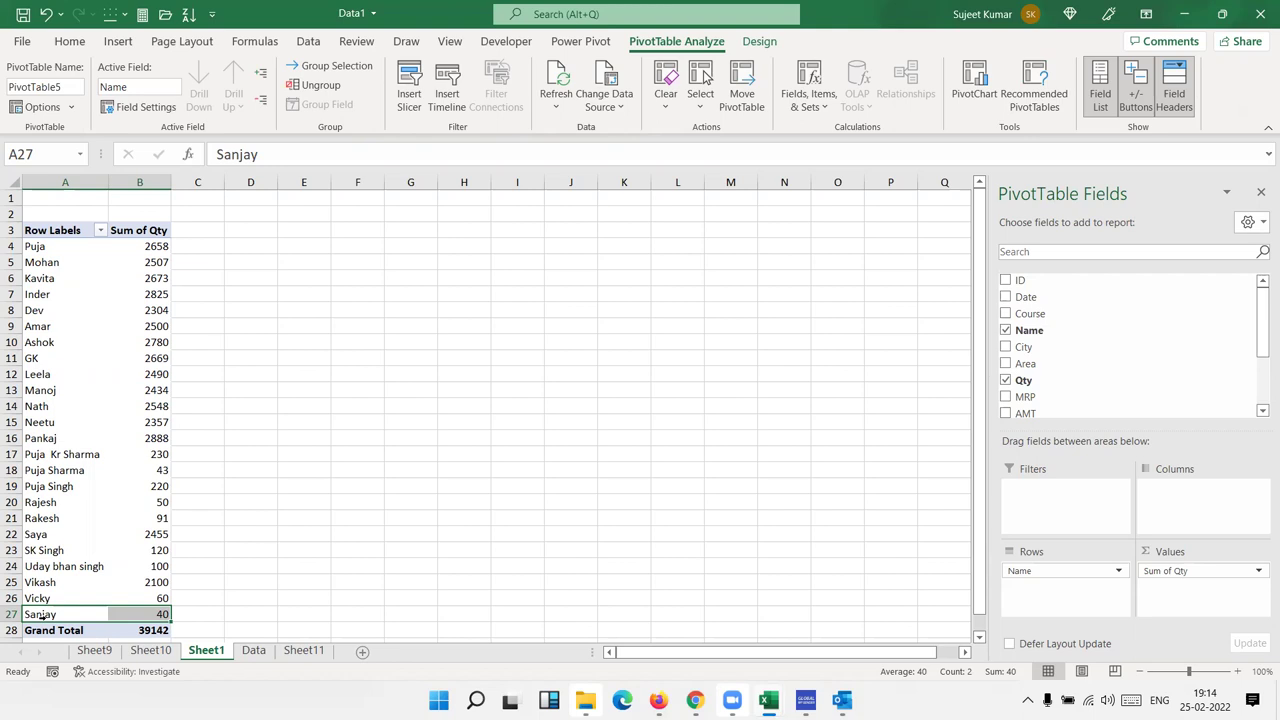
{"action": "right_click", "coordinate": [206, 657]}
{"action": "left_click", "coordinate": [251, 441]}
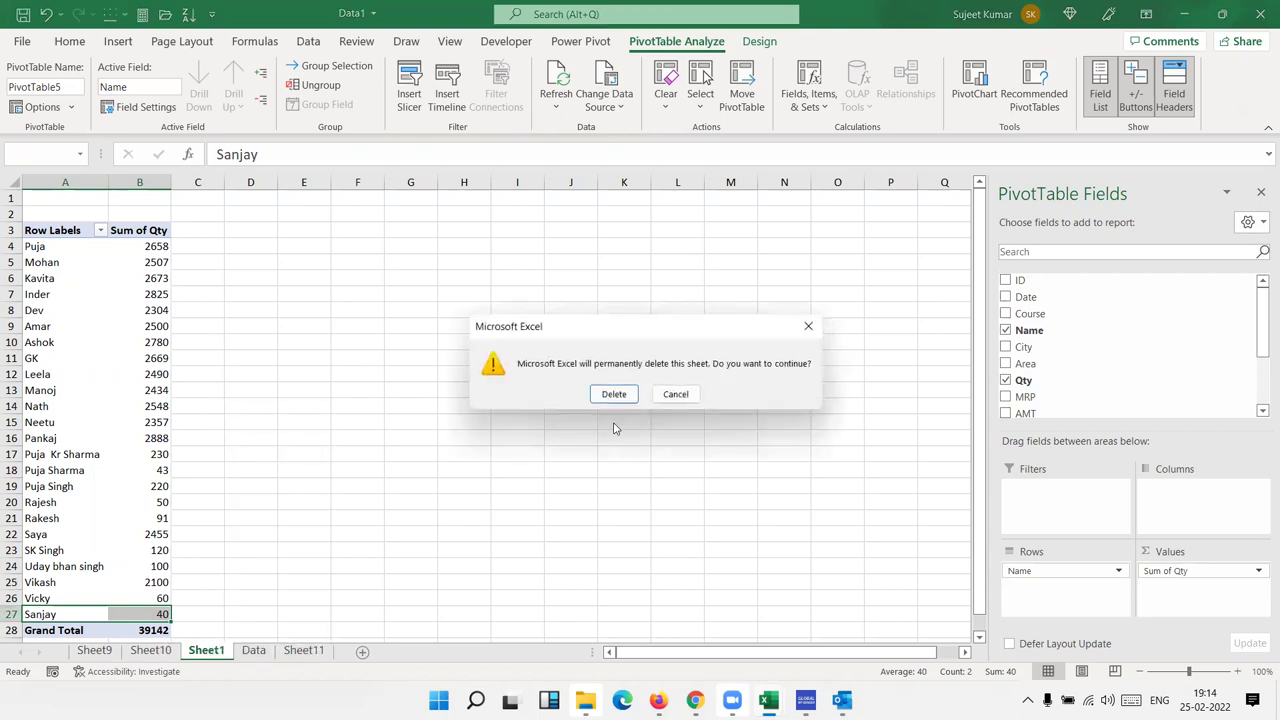
{"action": "left_click", "coordinate": [614, 392]}
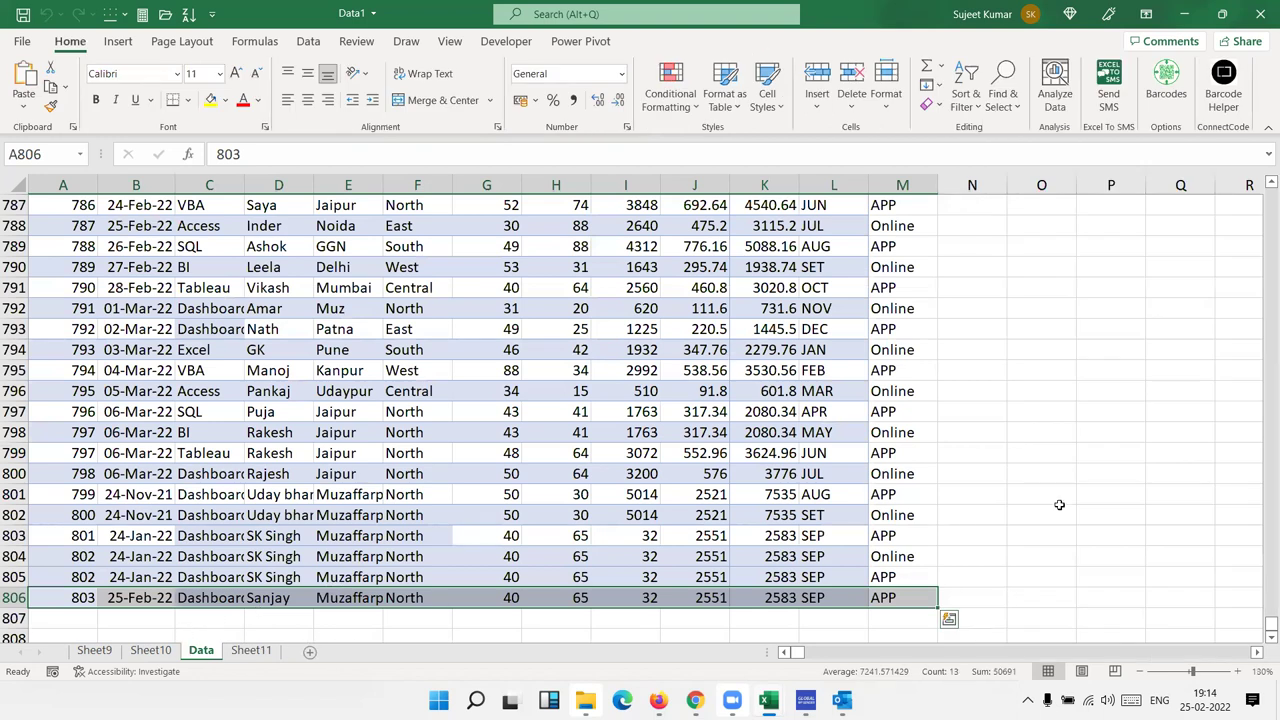
{"action": "left_click", "coordinate": [310, 651]}
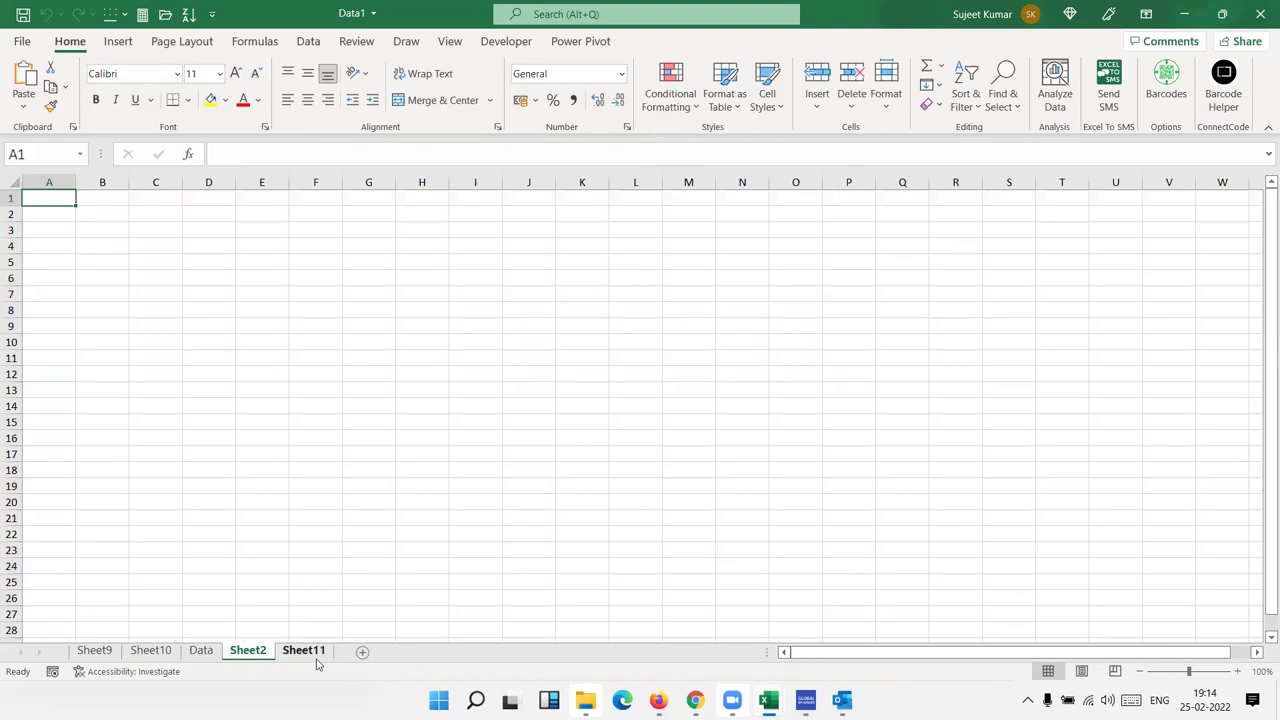
Start a PivotTable from an external data source and browse for the connection file.
{"action": "left_click", "coordinate": [126, 43]}
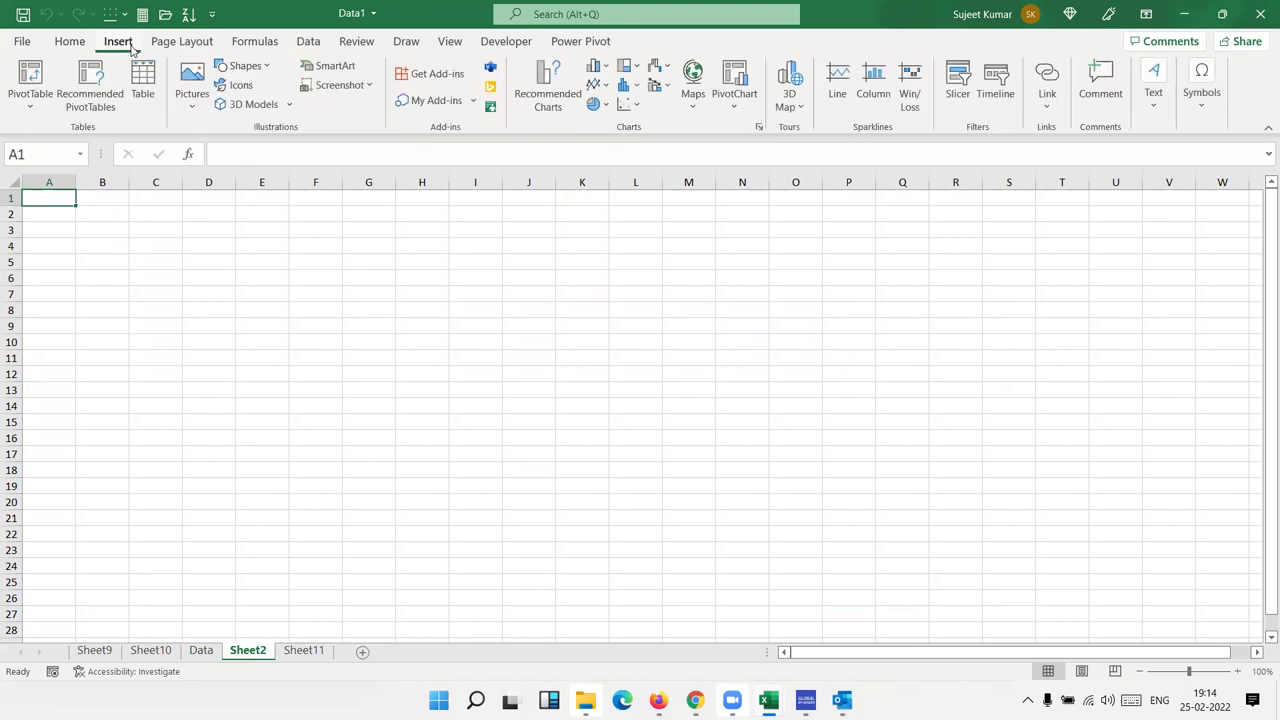
{"action": "left_click", "coordinate": [31, 100]}
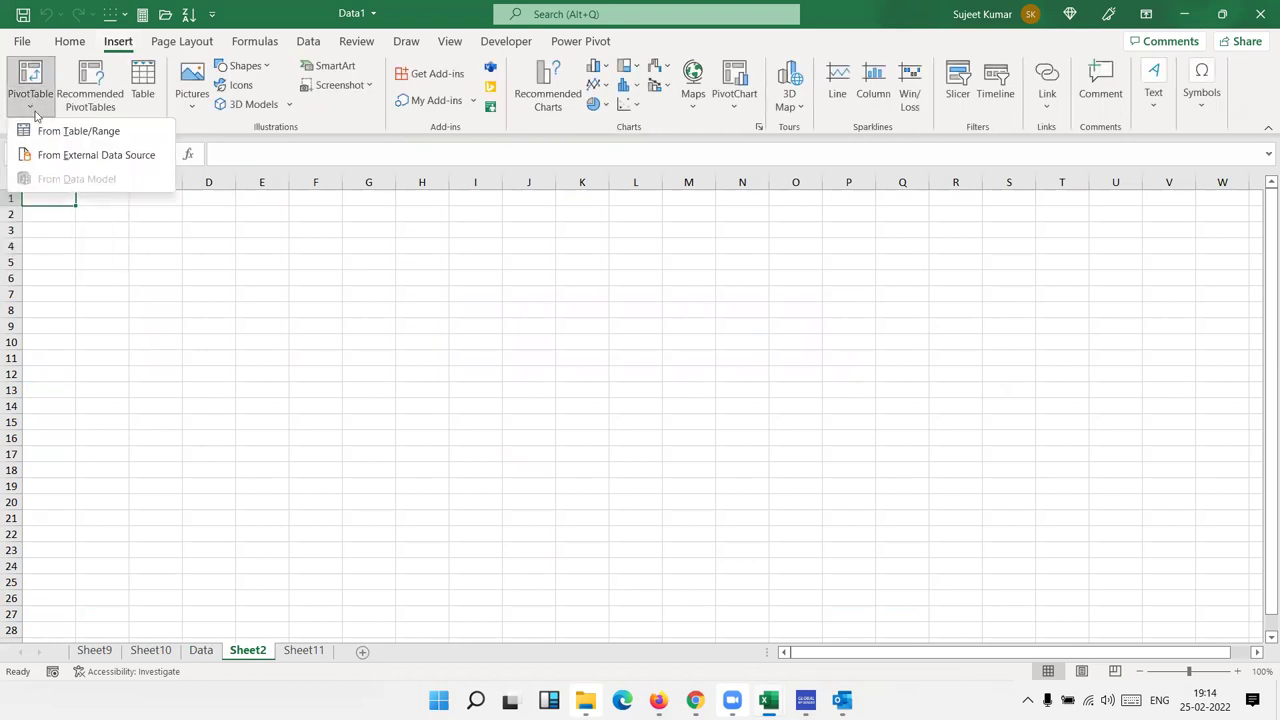
{"action": "left_click", "coordinate": [35, 111]}
{"action": "left_click", "coordinate": [31, 111]}
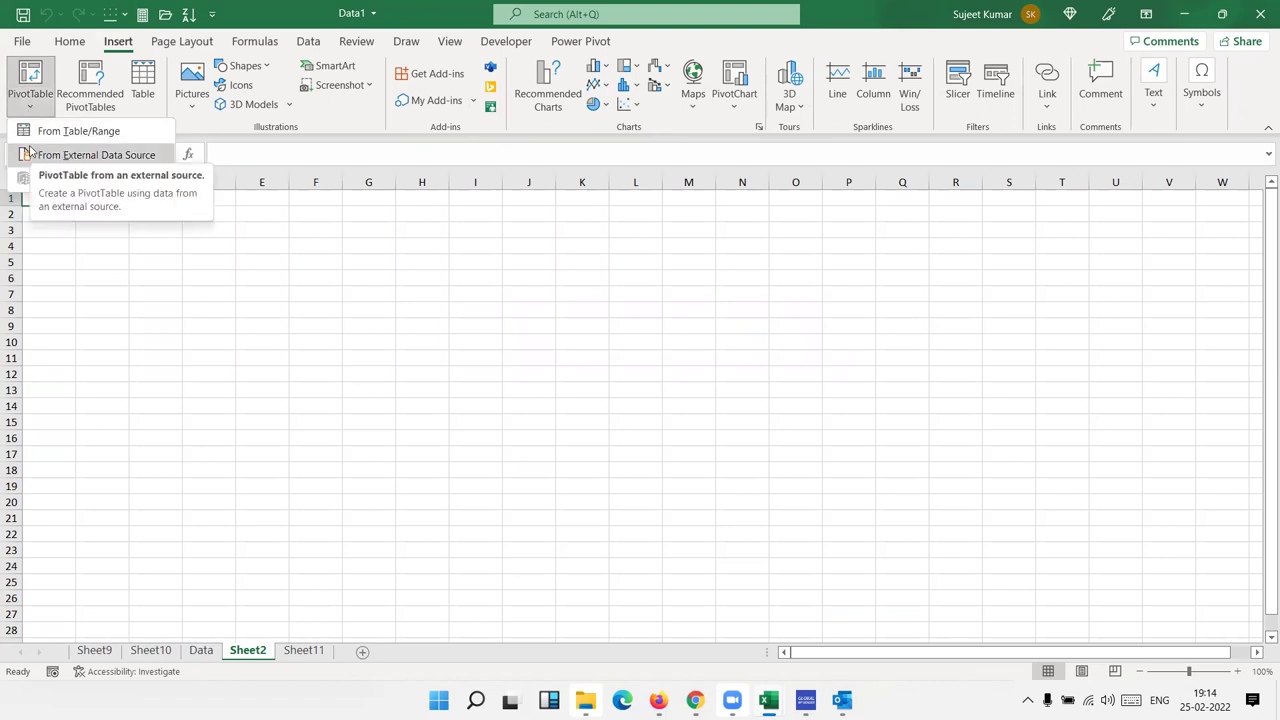
{"action": "left_click", "coordinate": [30, 154]}
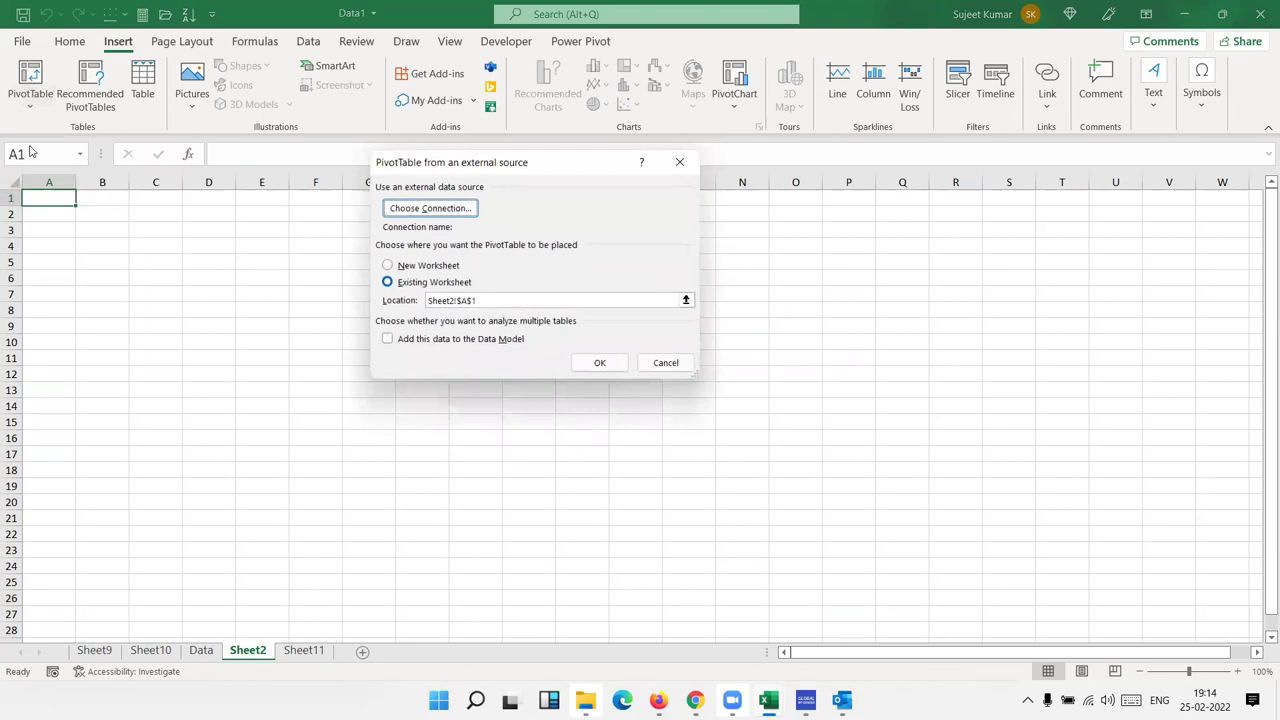
{"action": "left_click", "coordinate": [418, 210]}
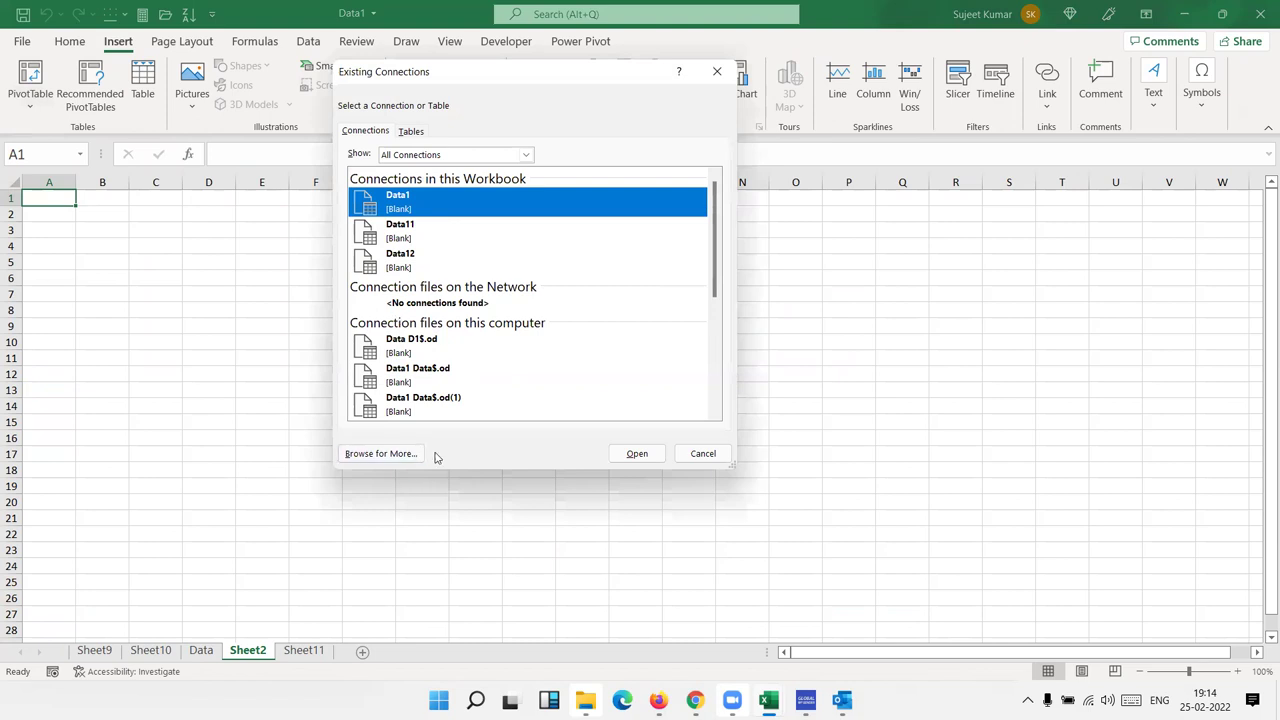
{"action": "scroll", "coordinate": [419, 380], "scroll_direction": "down", "scroll_amount": 3}
{"action": "scroll", "coordinate": [419, 380], "scroll_direction": "down", "scroll_amount": 3}
{"action": "scroll", "coordinate": [419, 380], "scroll_direction": "up", "scroll_amount": 6}
{"action": "left_click", "coordinate": [403, 455]}
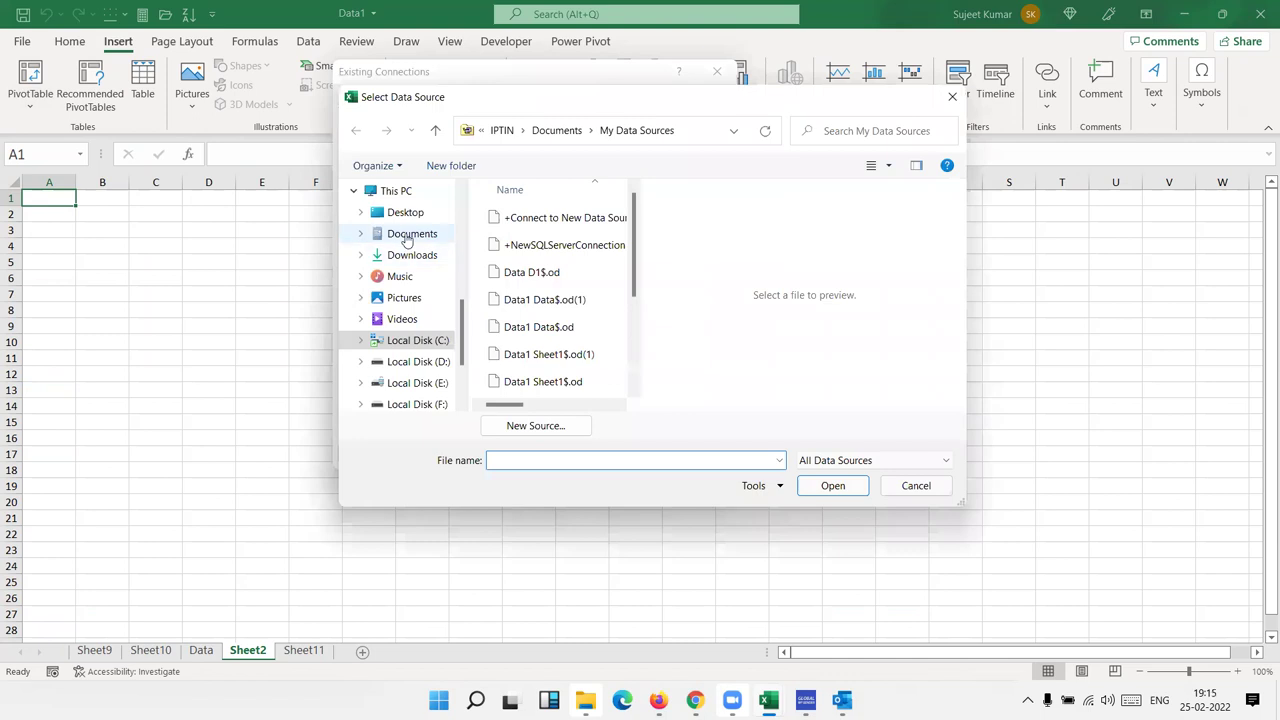
Connect to the Data$ table of Desktop\Data1 and place the PivotTable at Sheet2!A1.
{"action": "left_click", "coordinate": [403, 213]}
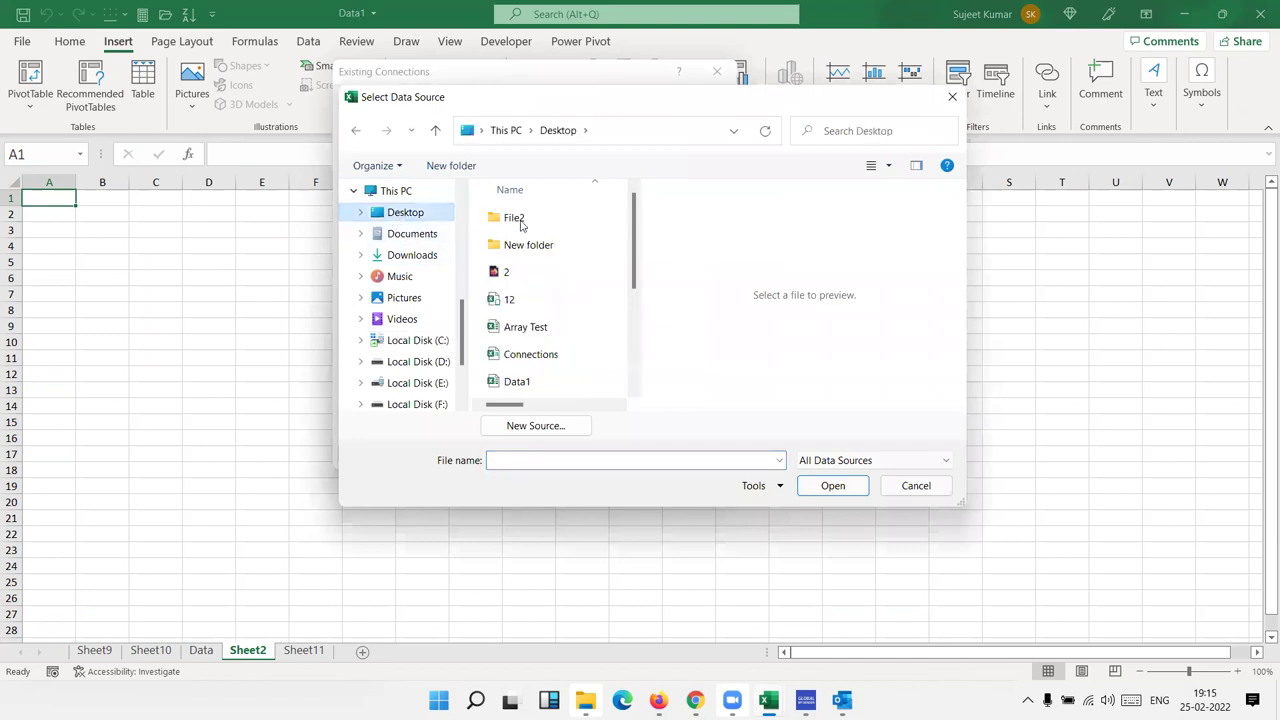
{"action": "left_click", "coordinate": [517, 377]}
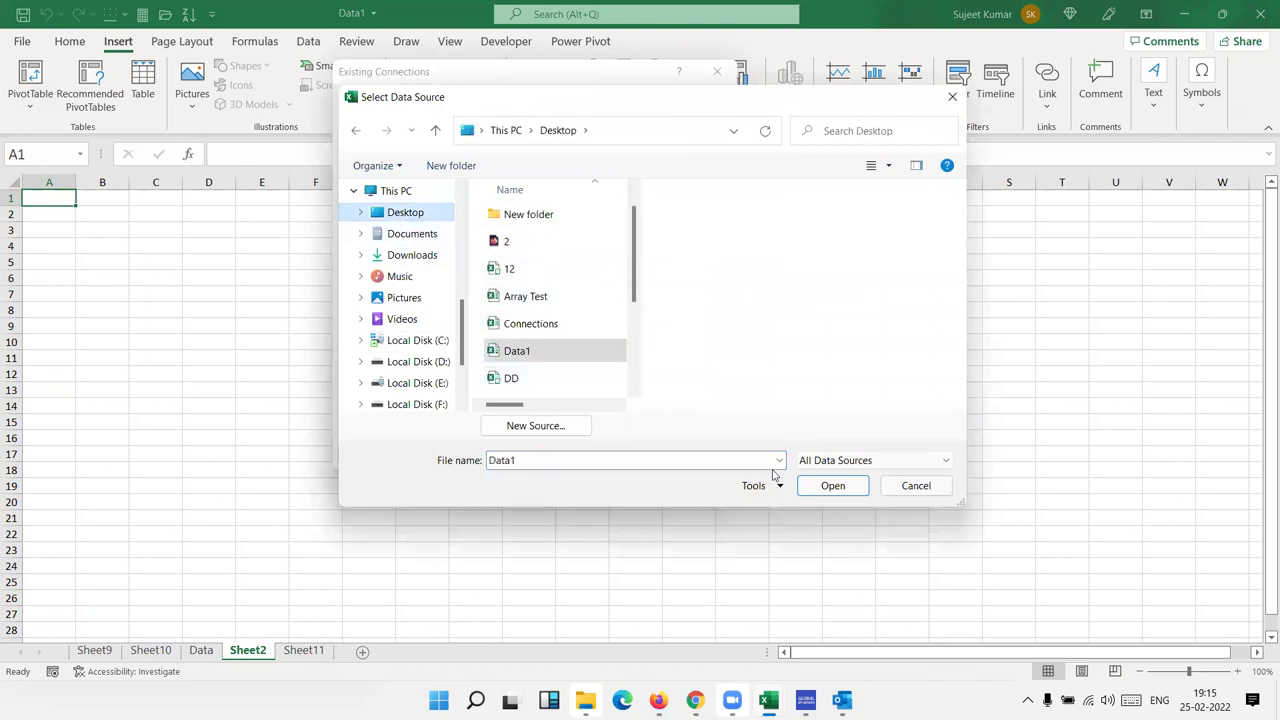
{"action": "left_click", "coordinate": [832, 486]}
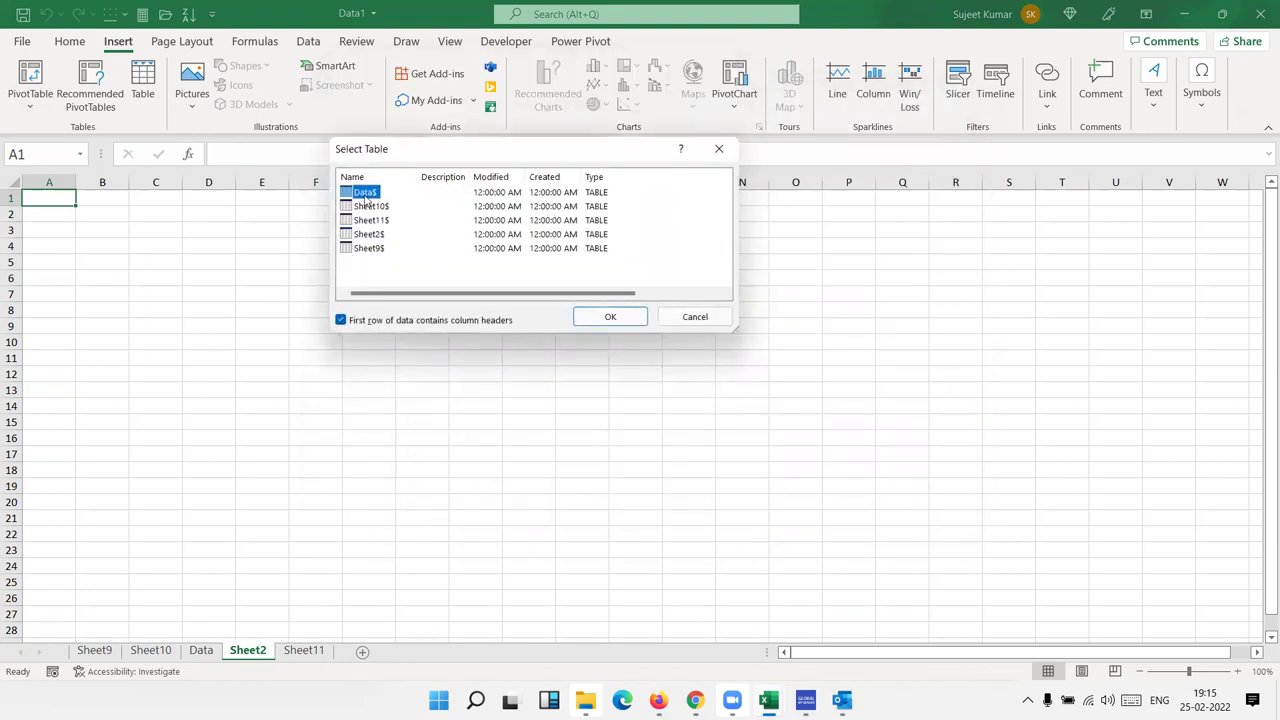
{"action": "left_click", "coordinate": [628, 321]}
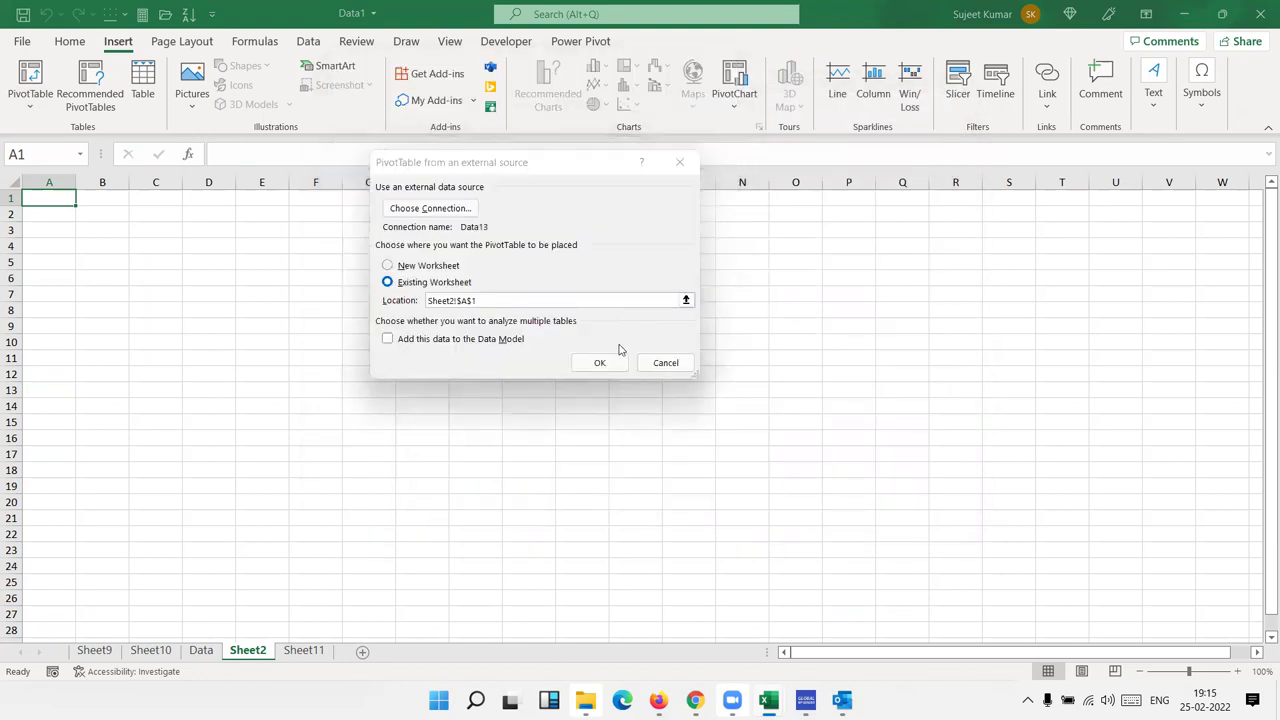
{"action": "left_click", "coordinate": [612, 361]}
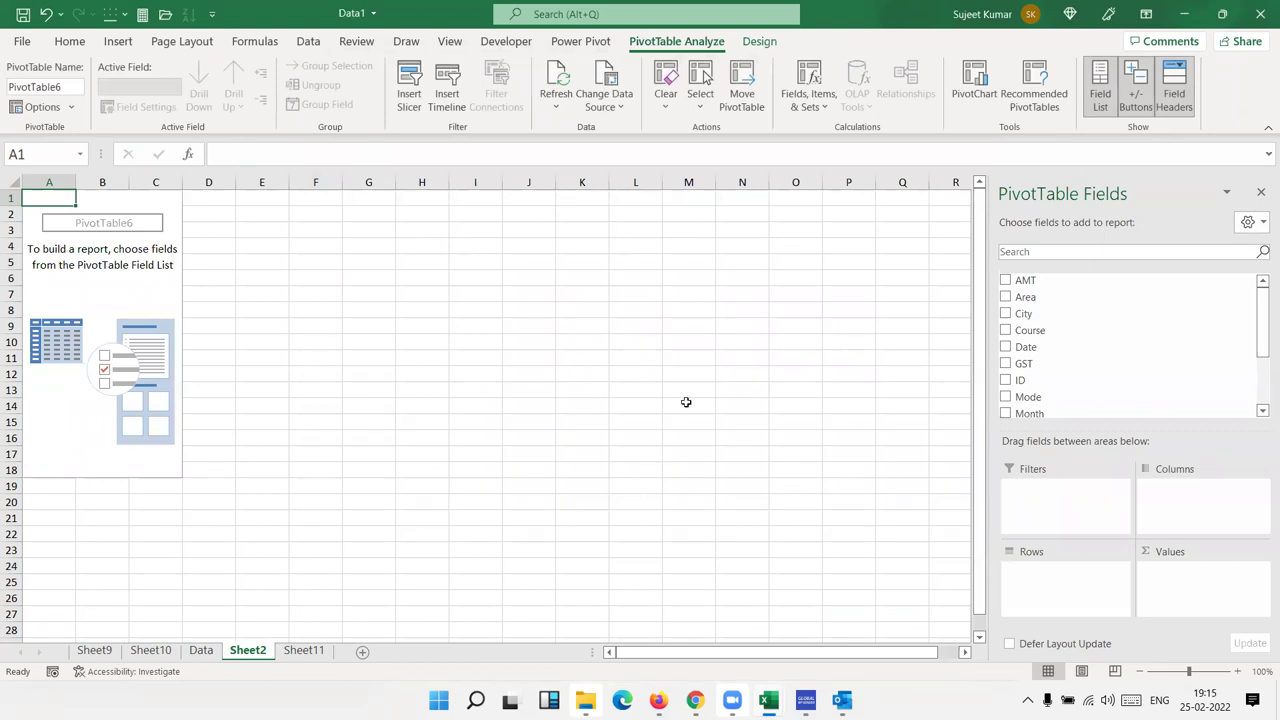
Put Name in Rows and Sum of Qty in Values.
{"action": "scroll", "coordinate": [1092, 378], "scroll_direction": "down", "scroll_amount": 2}
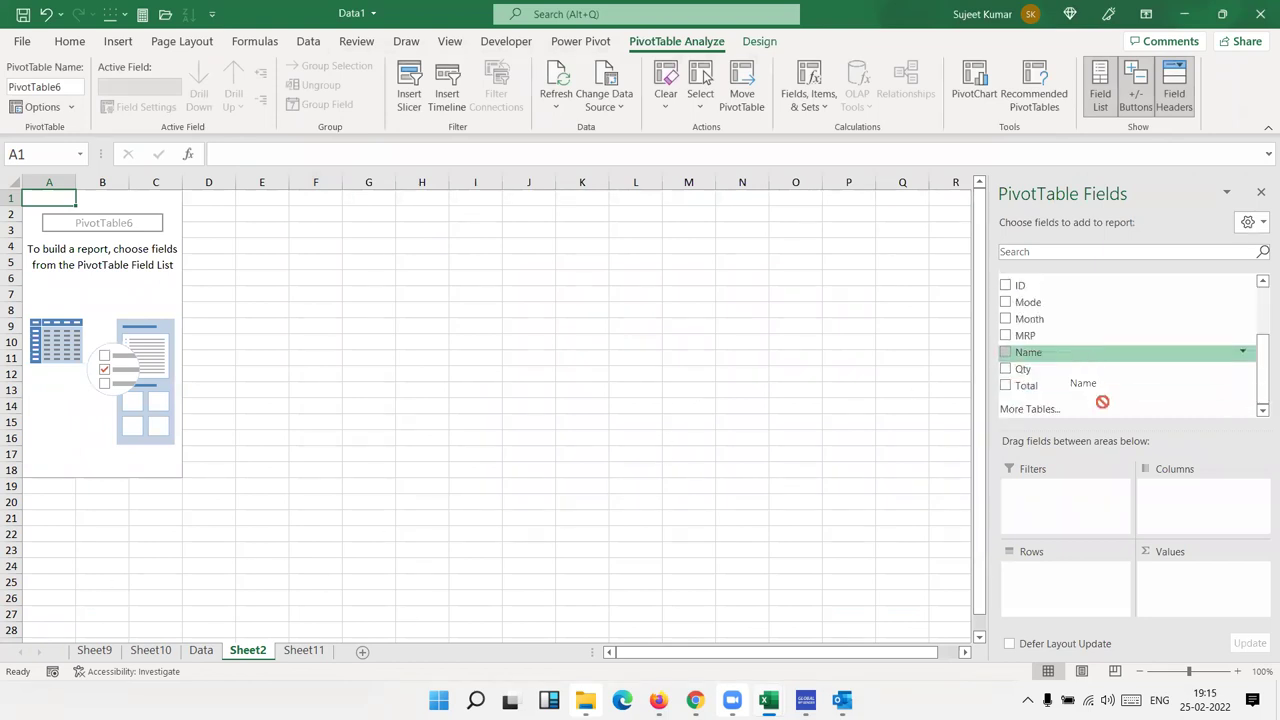
{"action": "left_click_drag", "start_coordinate": [1078, 353], "coordinate": [1089, 591]}
{"action": "mouse_move", "coordinate": [1025, 369]}
{"action": "left_mouse_down"}
{"action": "mouse_move", "coordinate": [1153, 519]}
{"action": "mouse_move", "coordinate": [1162, 576]}
{"action": "left_mouse_up"}
Copy row 806 into row 807 and replace its name with a new customer's name.
{"action": "left_click", "coordinate": [201, 650]}
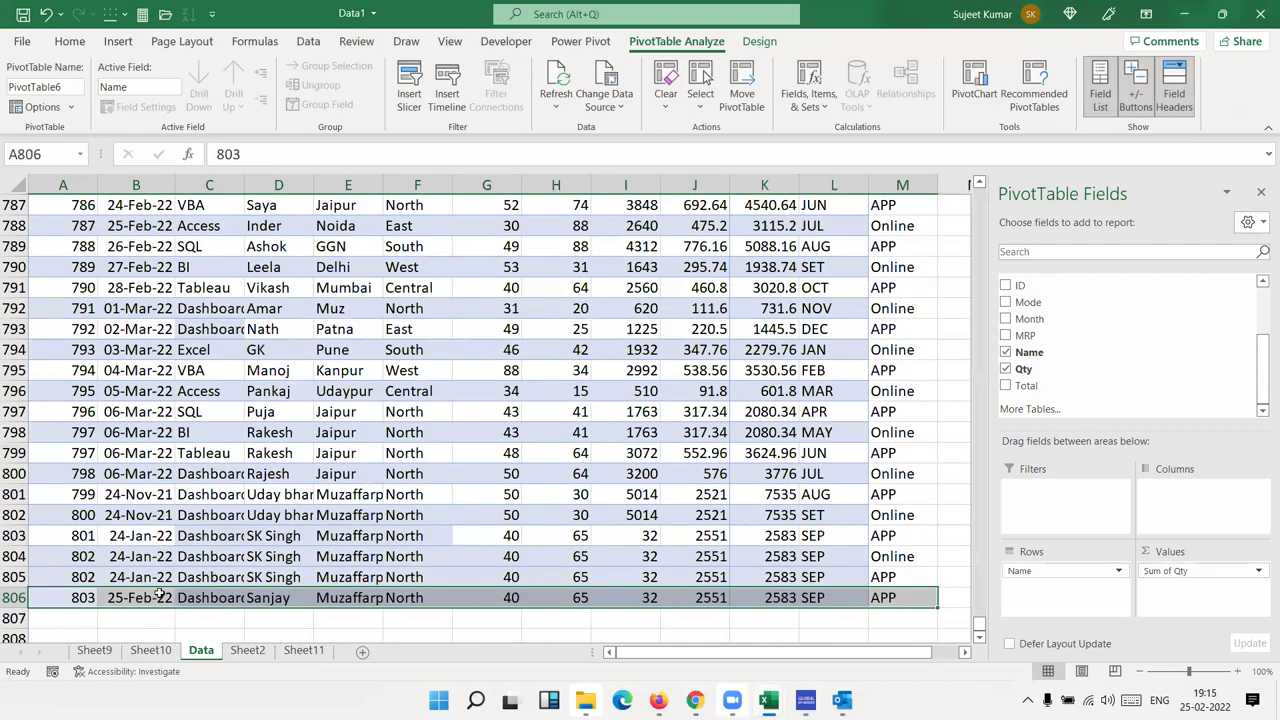
{"action": "scroll", "coordinate": [97, 560], "scroll_direction": "down", "scroll_amount": 1}
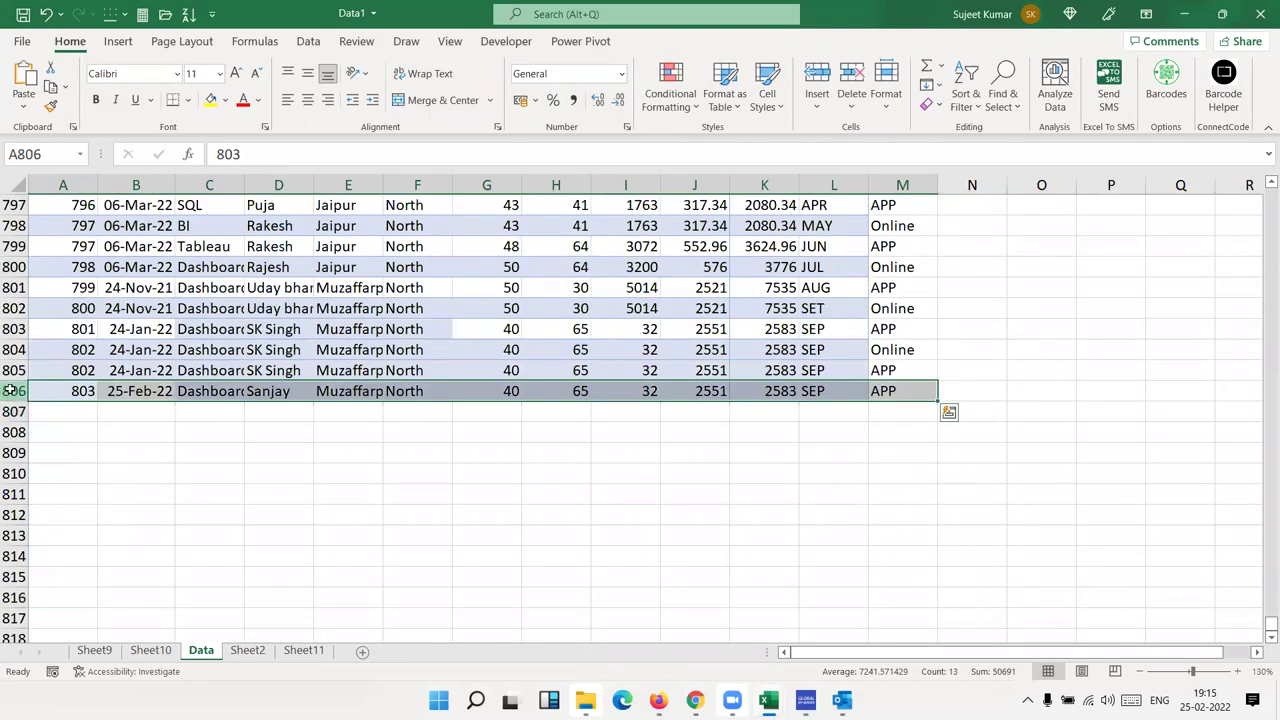
{"action": "left_click_drag", "start_coordinate": [8, 391], "coordinate": [8, 411]}
{"action": "key", "text": "ctrl+d"}
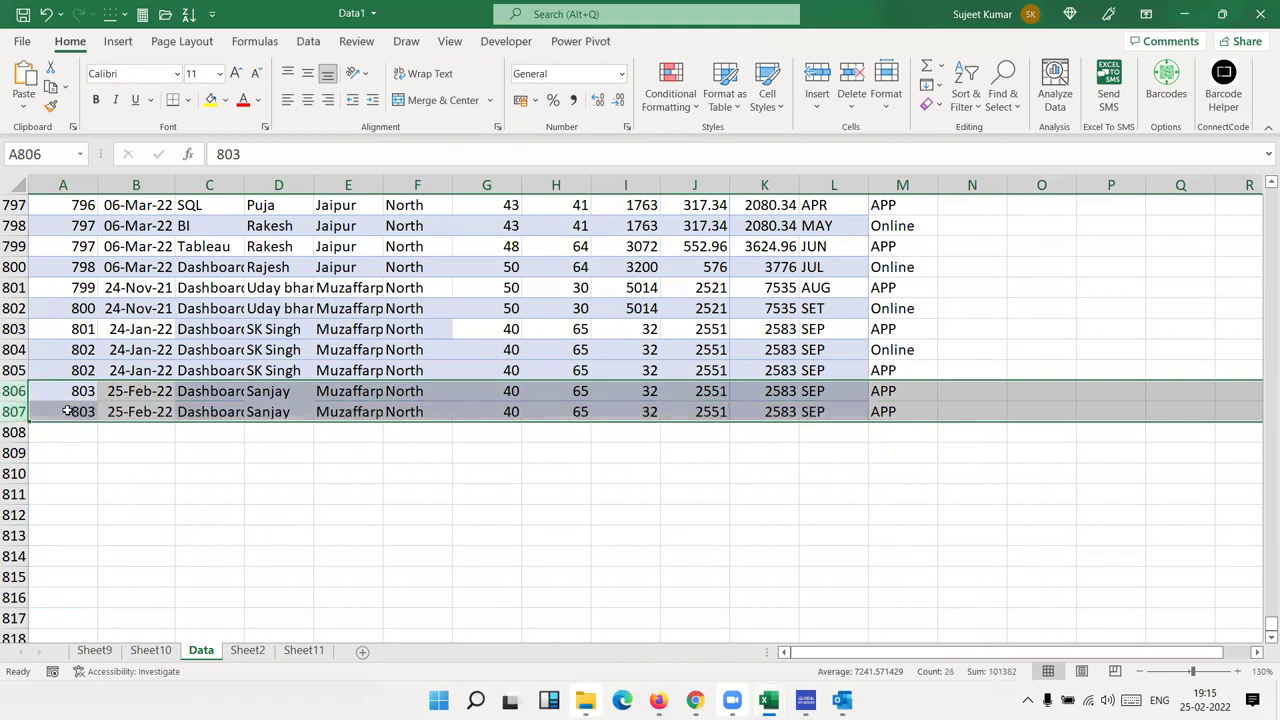
{"action": "left_click", "coordinate": [266, 411]}
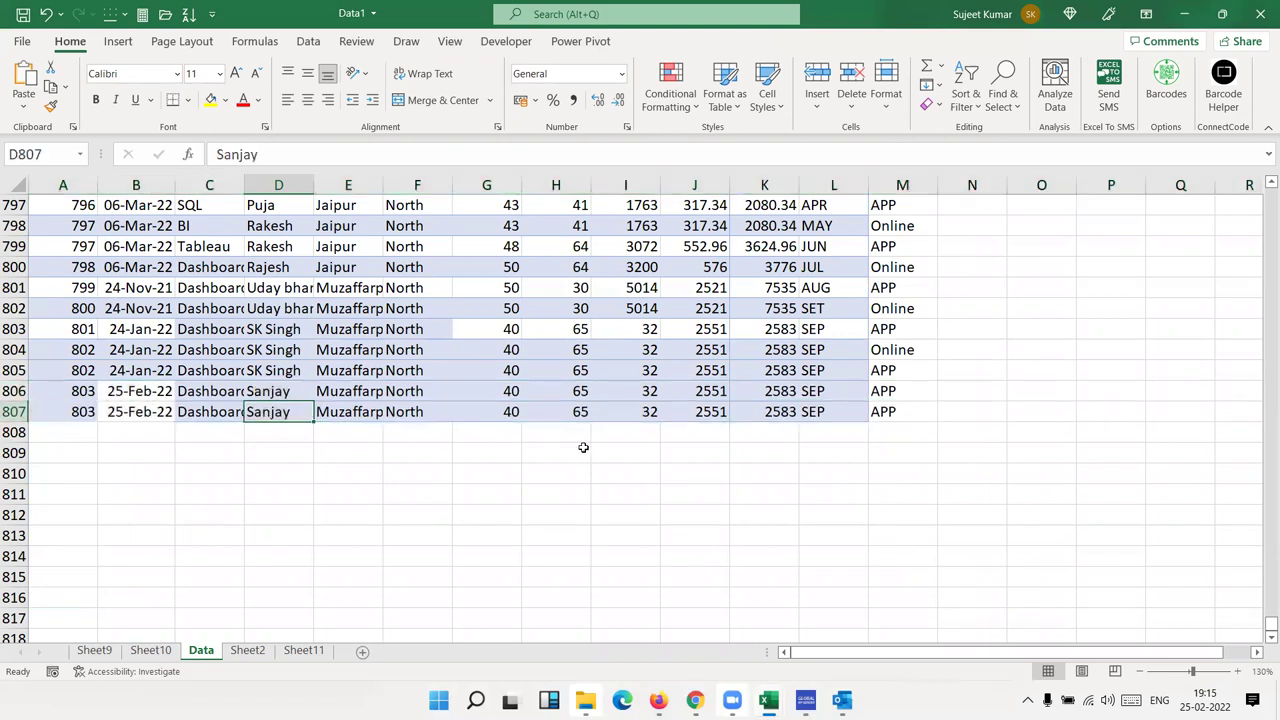
{"action": "type", "text": "Ranjeet"}
{"action": "key", "text": "Return"}
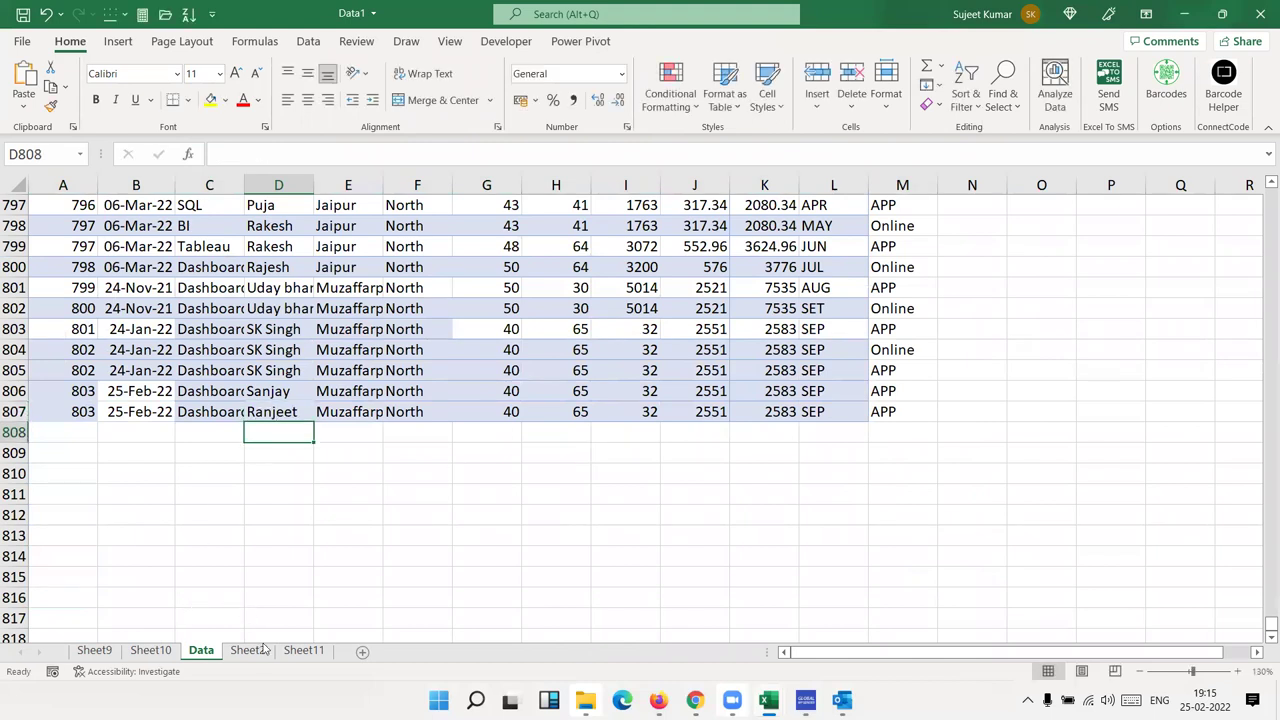
Refresh the Sheet2 PivotTable so the new customer shows 40 and the total reaches 39182.
{"action": "left_click", "coordinate": [255, 650]}
{"action": "right_click", "coordinate": [146, 358]}
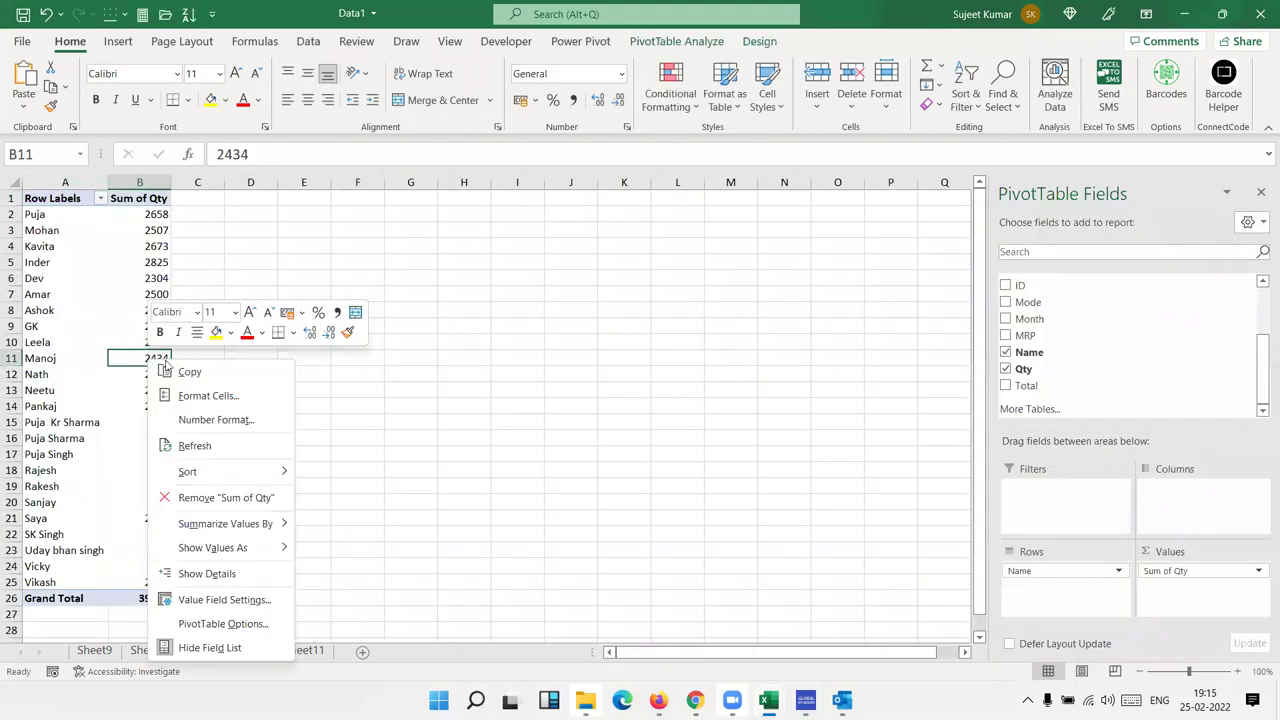
{"action": "left_click", "coordinate": [208, 446]}
{"action": "left_click", "coordinate": [57, 589]}
{"action": "key", "text": "ctrl+Home"}
{"action": "left_click_drag", "start_coordinate": [59, 597], "coordinate": [133, 596]}
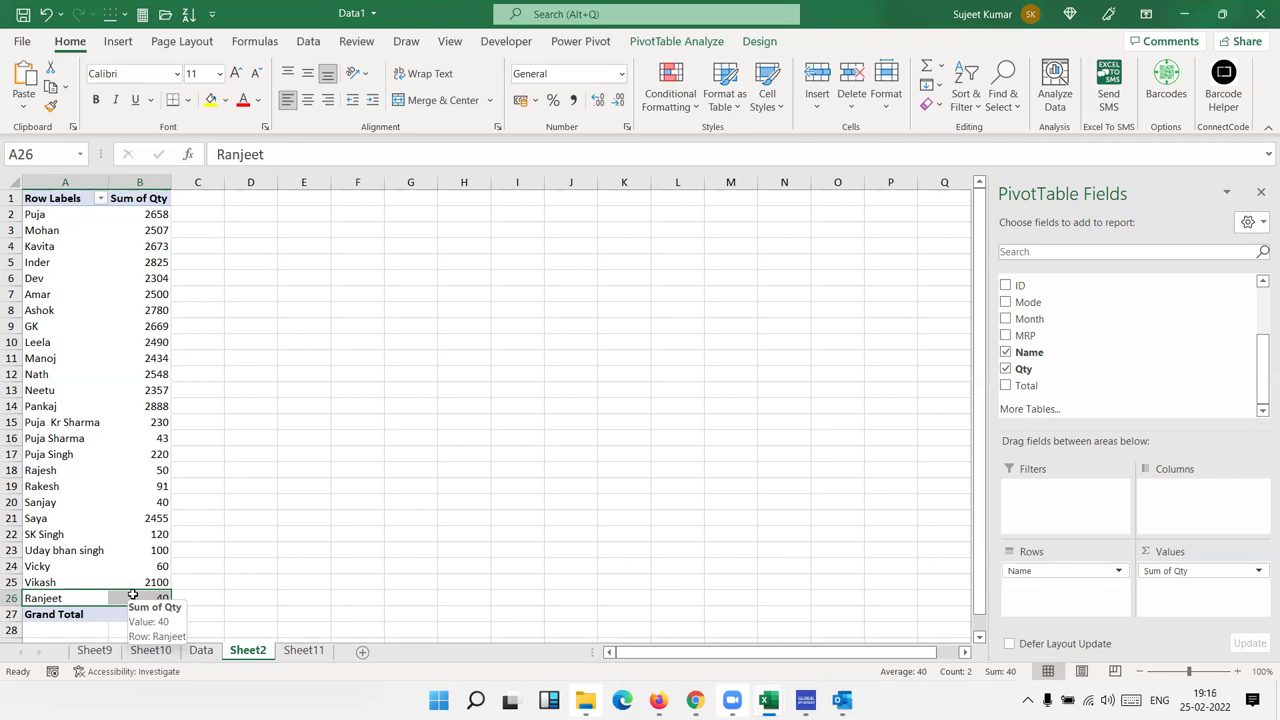
Close the Data1 workbook, discarding its unsaved changes.
{"action": "left_click", "coordinate": [1260, 12]}
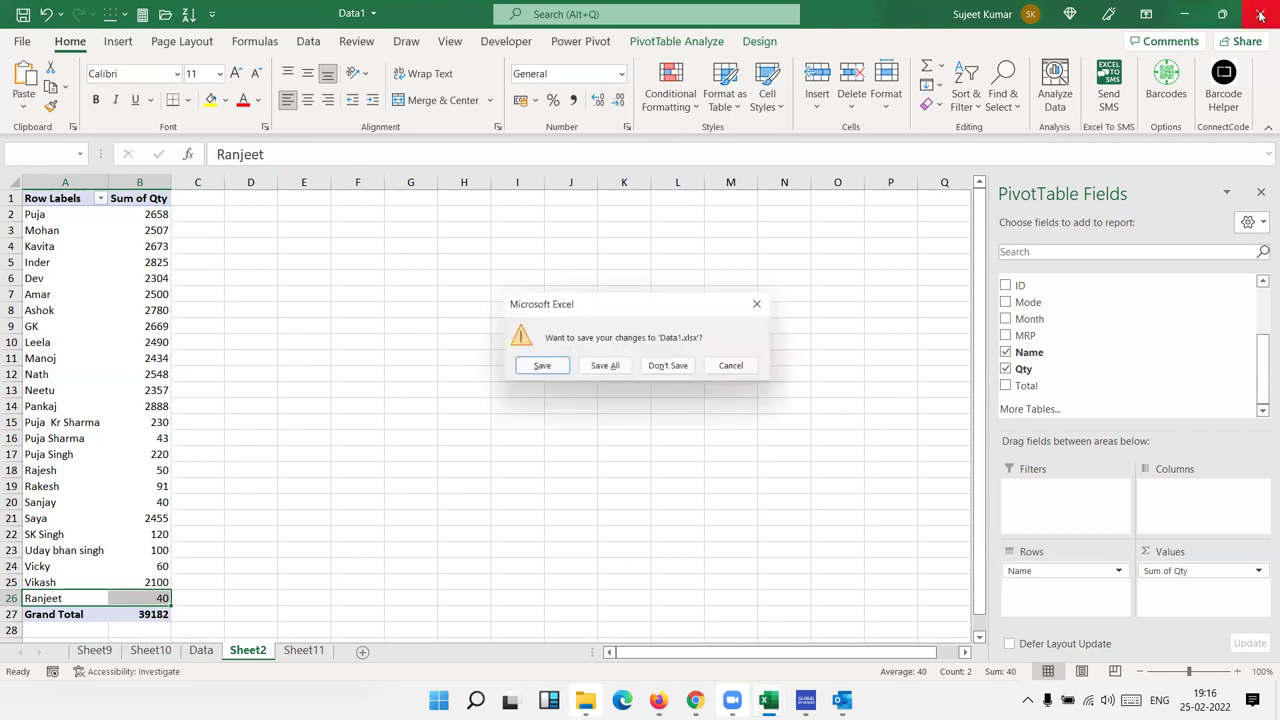
{"action": "left_click", "coordinate": [677, 386]}
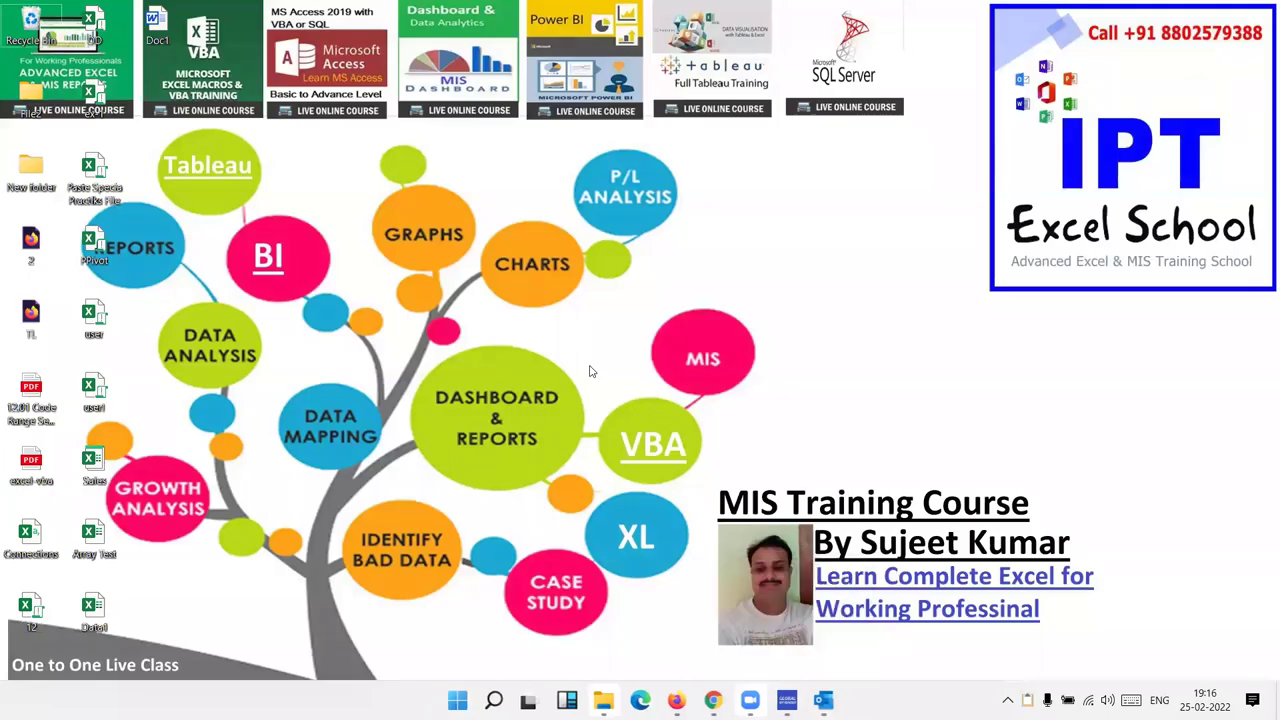
Launch Excel from Windows Search using 'exce', then minimize the browser window.
{"action": "key", "text": "super"}
{"action": "type", "text": "exce"}
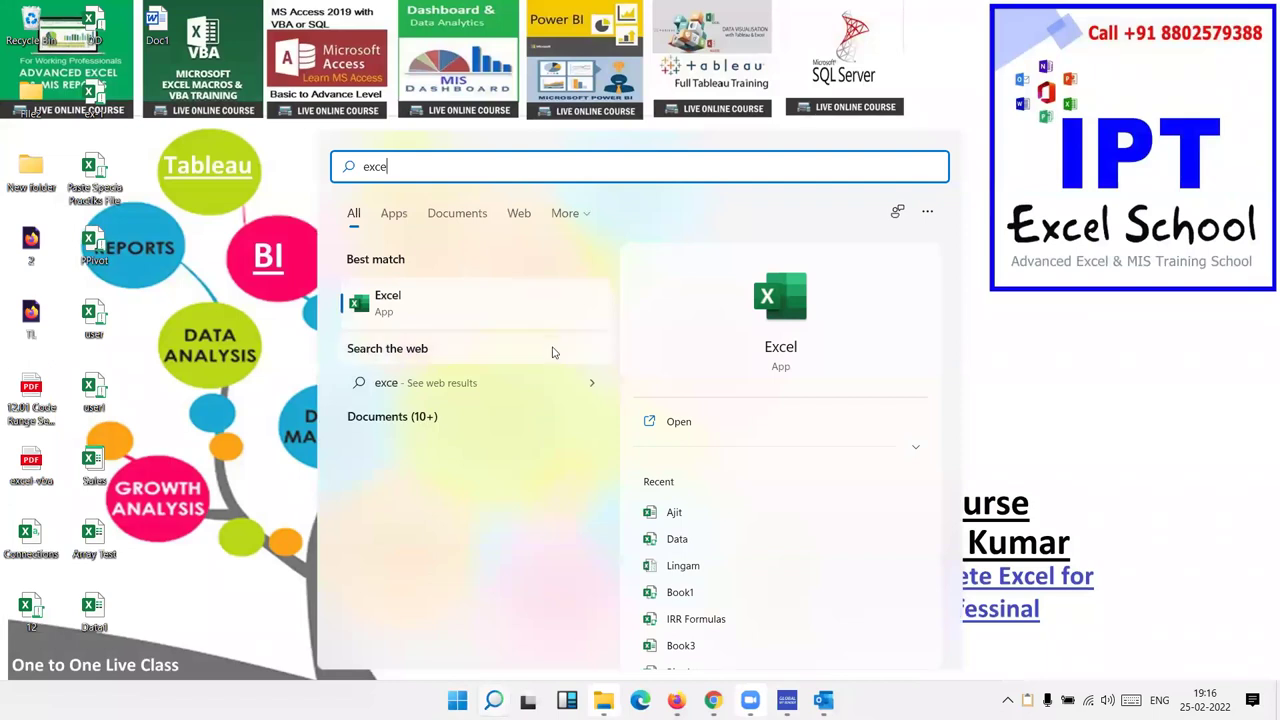
{"action": "key", "text": "Return"}
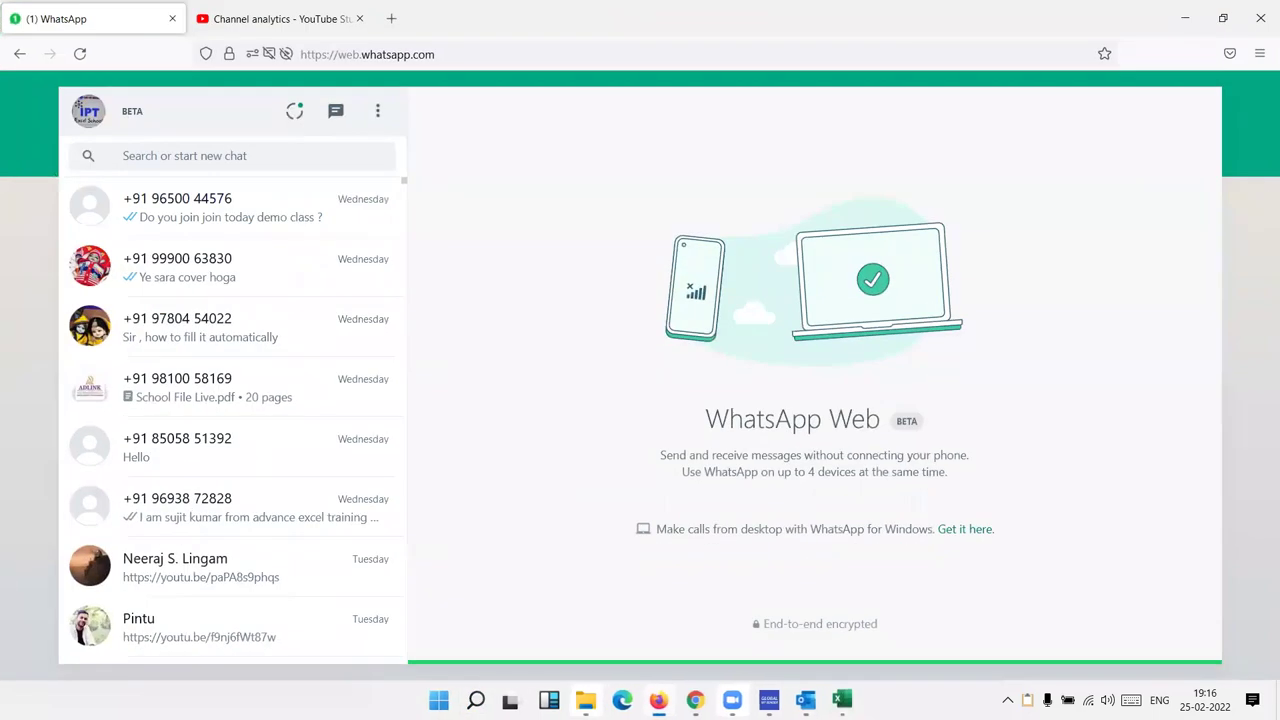
{"action": "left_click", "coordinate": [658, 700]}
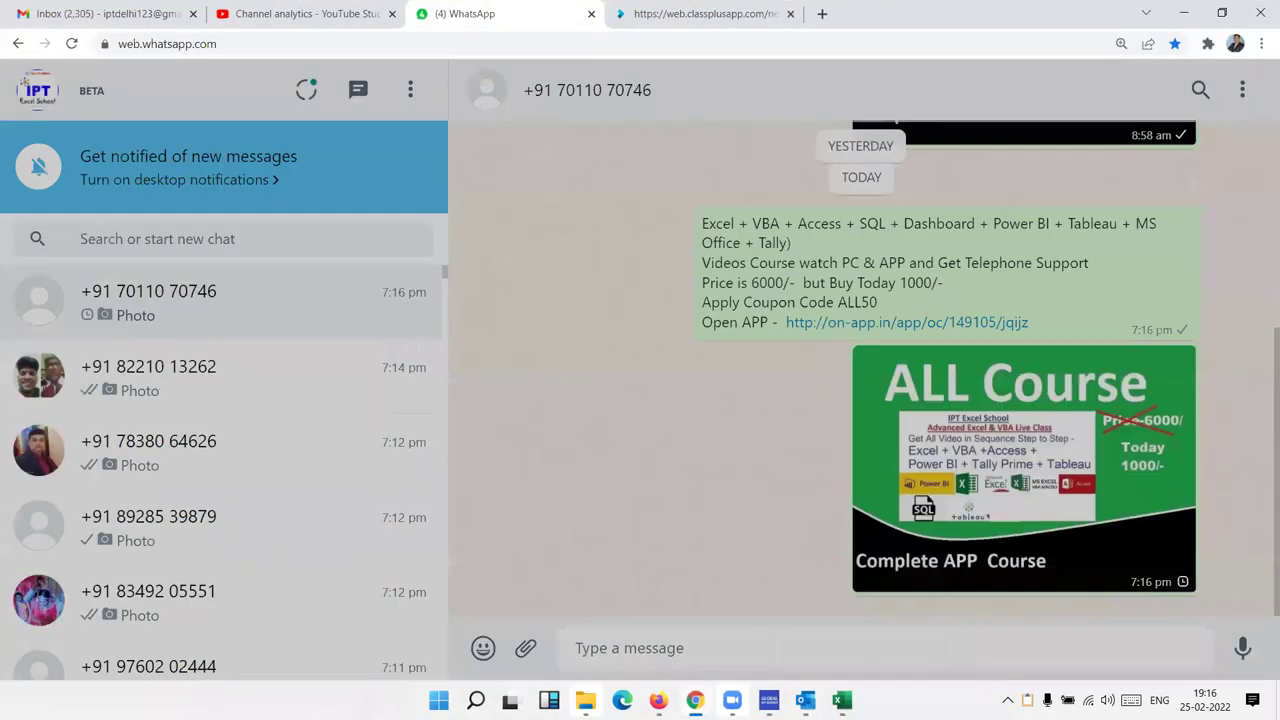
{"action": "scroll", "coordinate": [860, 400], "scroll_direction": "up", "scroll_amount": 2}
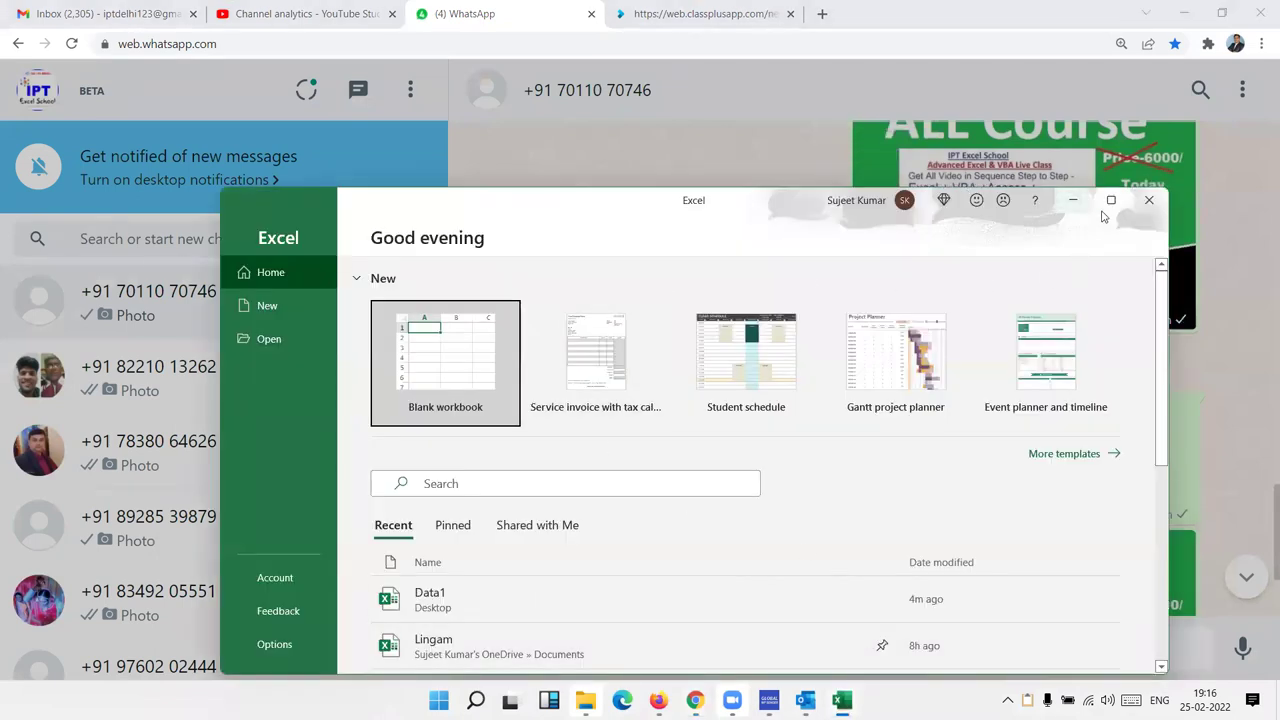
Maximize the Excel start screen and create a new blank workbook, Book1.
{"action": "left_click", "coordinate": [1110, 200]}
{"action": "left_click", "coordinate": [199, 156]}
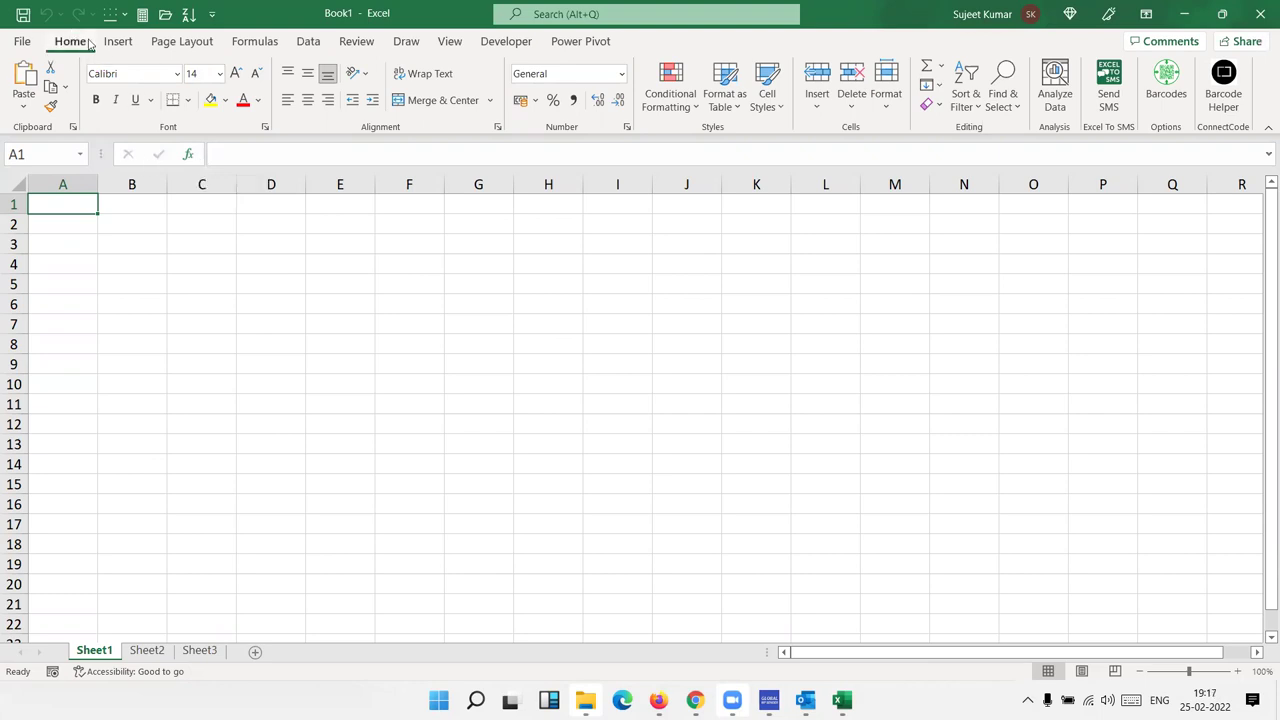
Switch the Book1 ribbon to the Insert tab.
{"action": "left_click", "coordinate": [118, 42]}
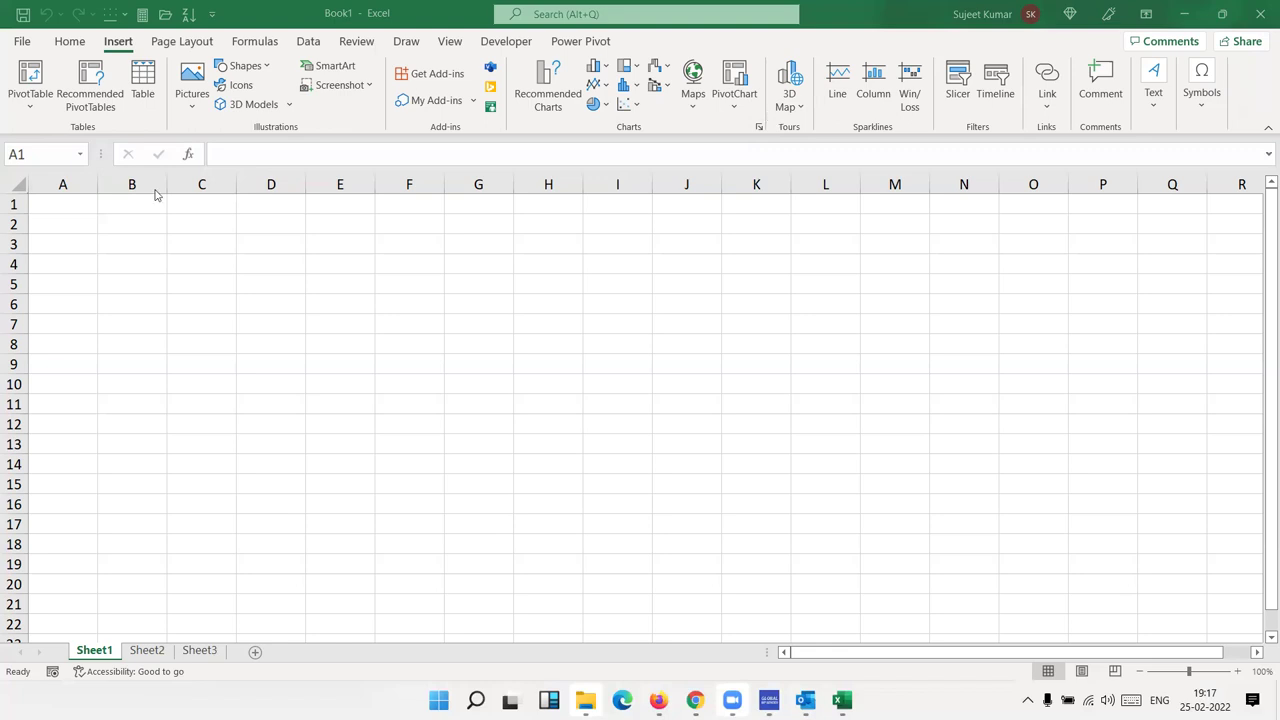
Select cell A1 on Sheet1 and start a PivotTable from an external data source.
{"action": "left_click", "coordinate": [90, 203]}
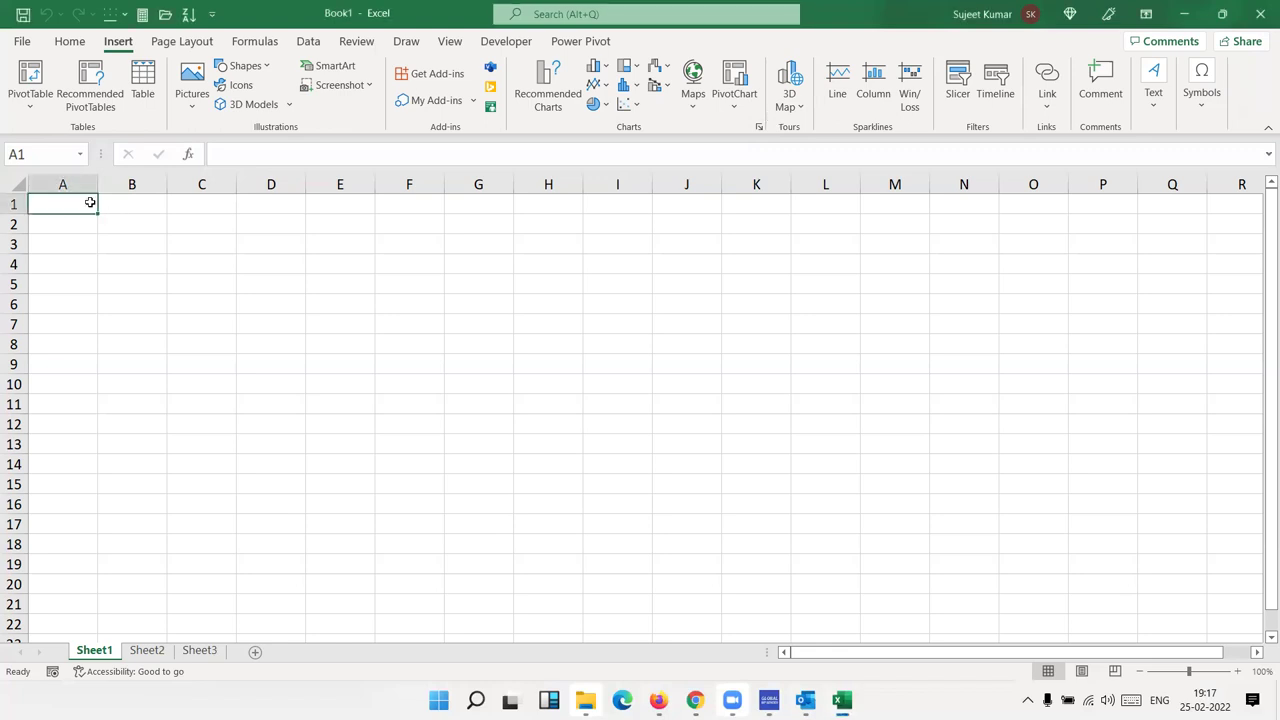
{"action": "left_click", "coordinate": [30, 80]}
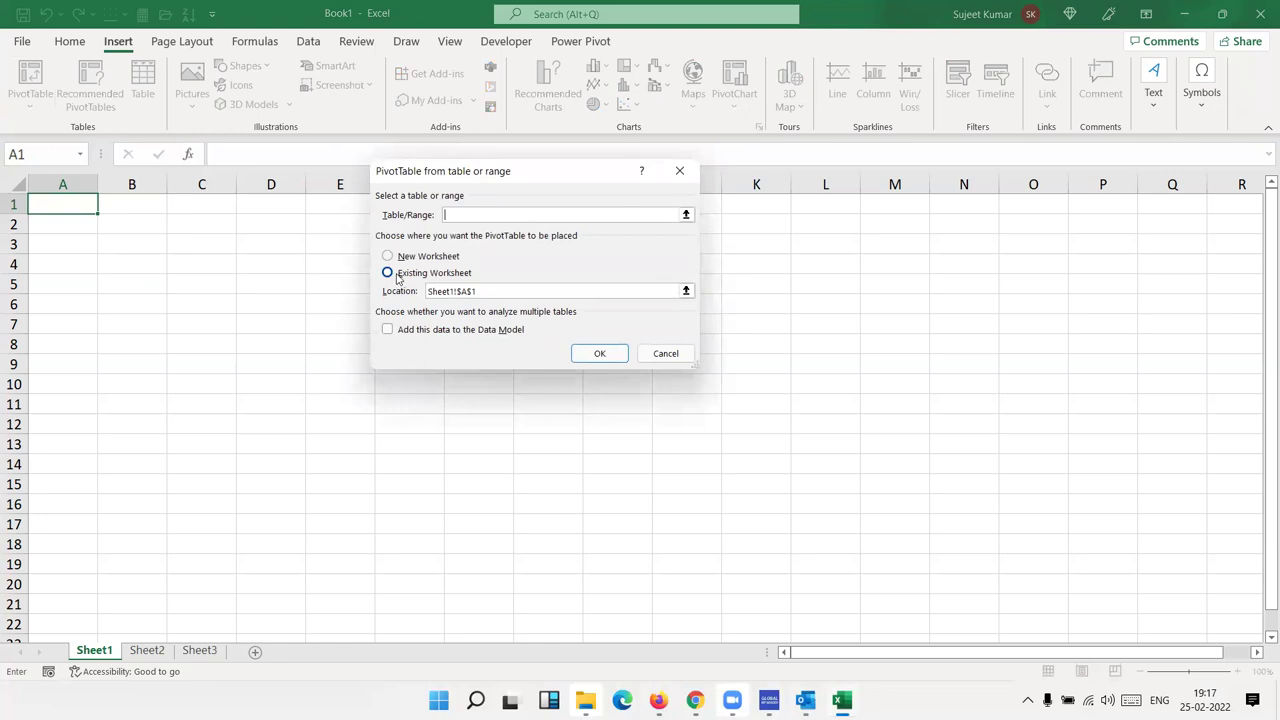
{"action": "left_click", "coordinate": [672, 362]}
{"action": "left_click", "coordinate": [30, 102]}
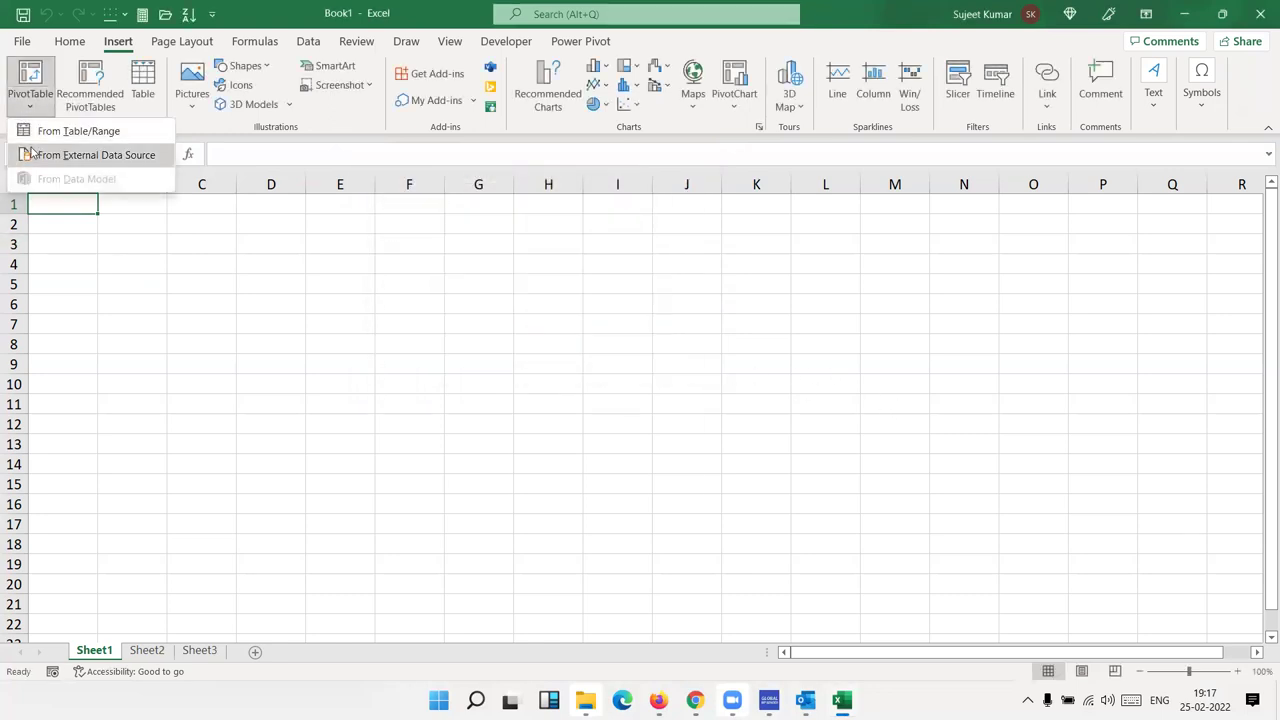
{"action": "left_click", "coordinate": [30, 154]}
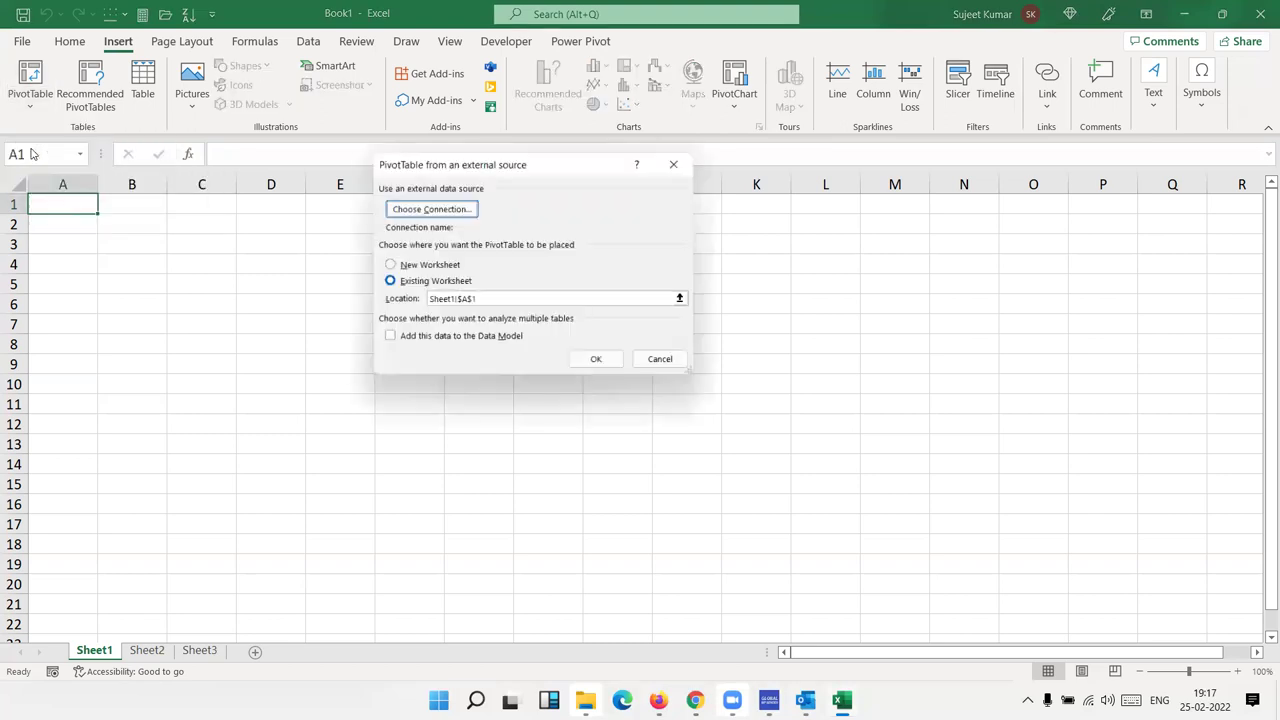
Connect the PivotTable to the Data$ sheet of Desktop\Data1 and place it at A1.
{"action": "left_click", "coordinate": [424, 210]}
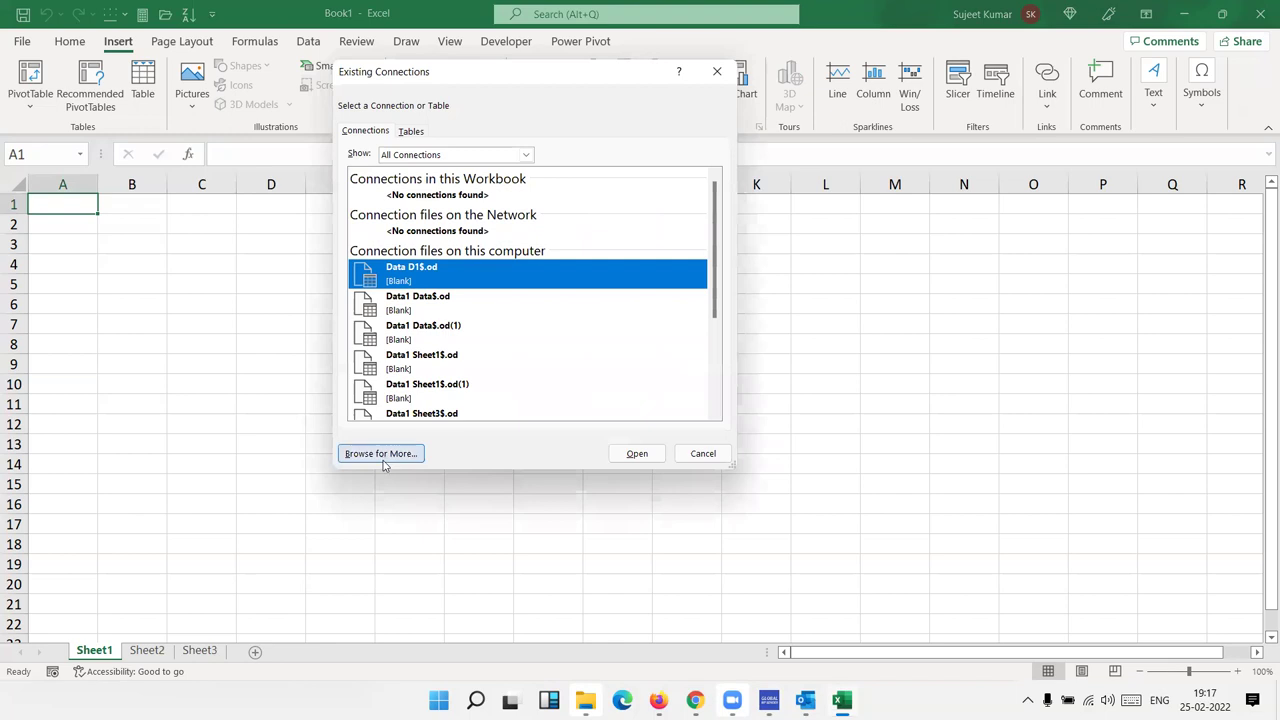
{"action": "left_click", "coordinate": [381, 455]}
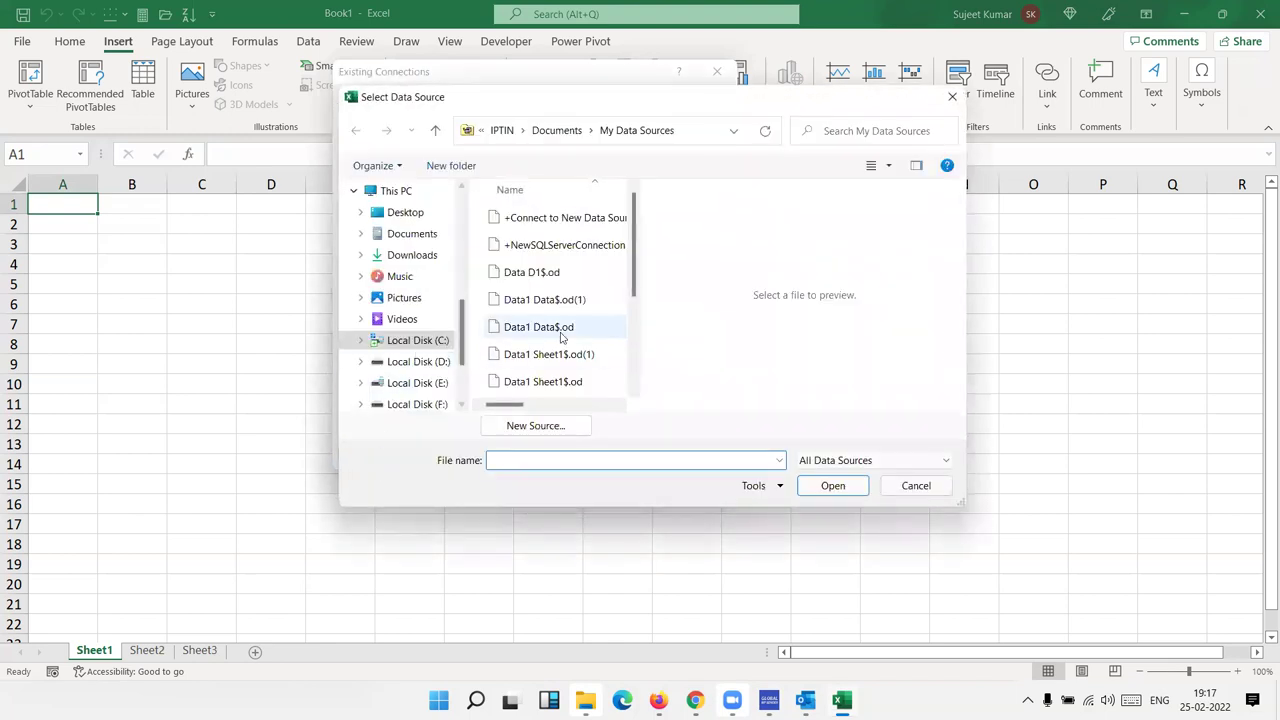
{"action": "left_click", "coordinate": [405, 212]}
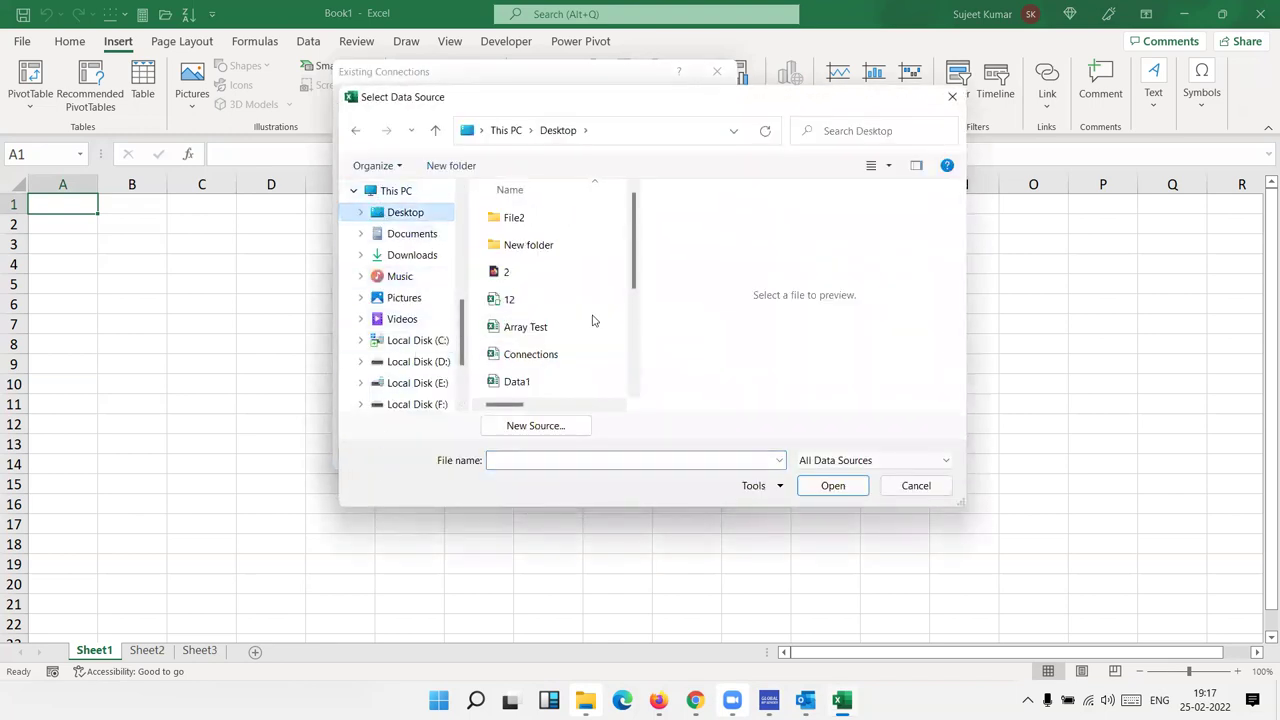
{"action": "left_click", "coordinate": [538, 378]}
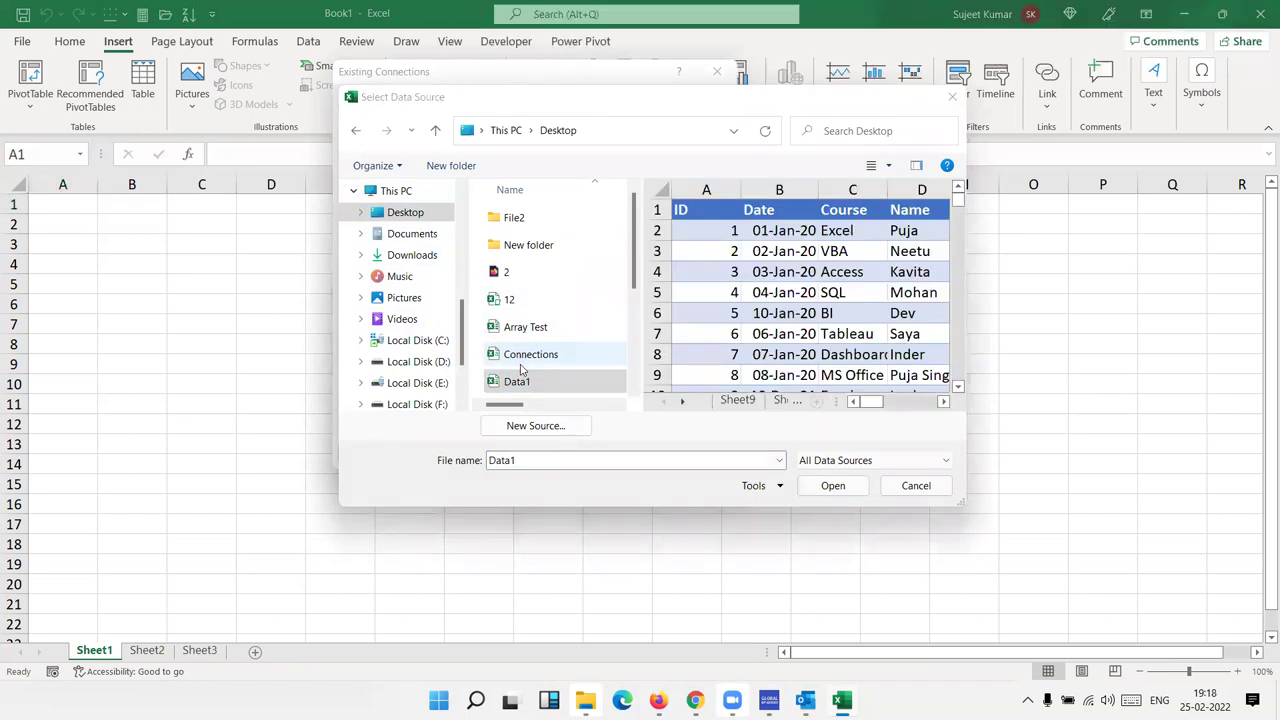
{"action": "left_click", "coordinate": [830, 486]}
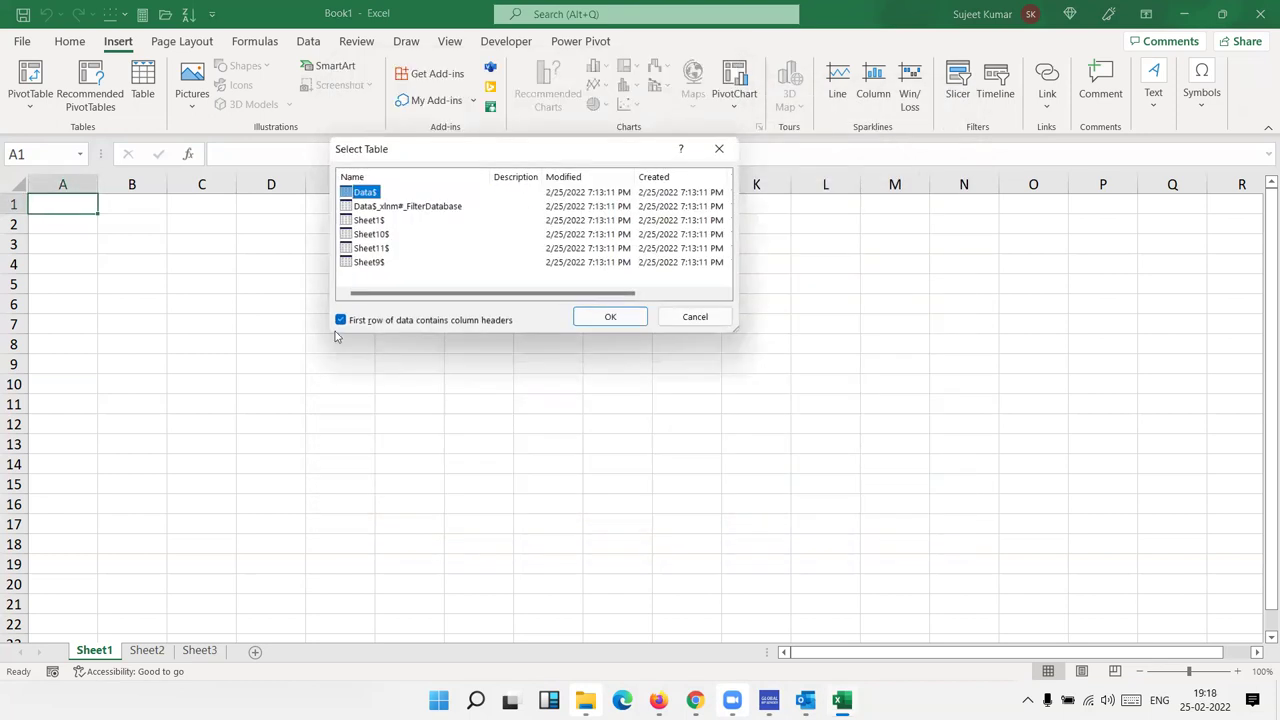
{"action": "left_click", "coordinate": [617, 317]}
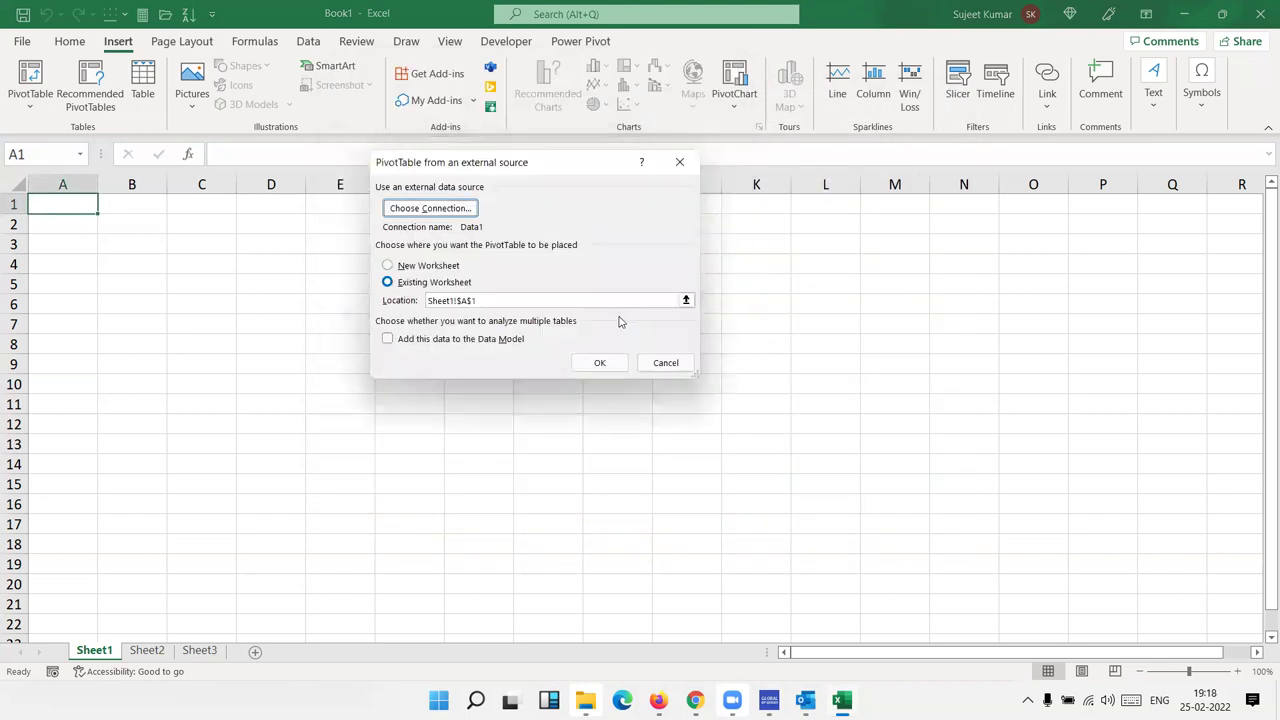
{"action": "left_click", "coordinate": [600, 362]}
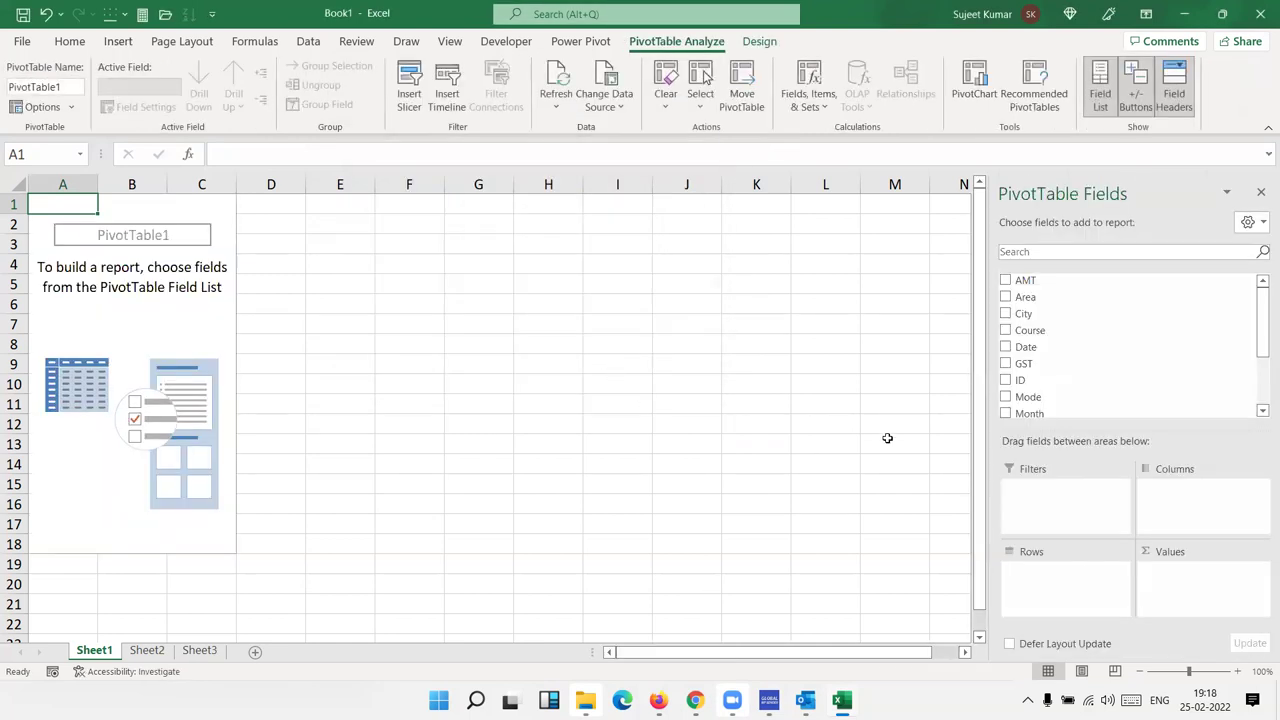
Add Month to Rows and Qty to Values for a 39102 total, cancelling an accidental close.
{"action": "left_click_drag", "start_coordinate": [1040, 413], "coordinate": [1075, 585]}
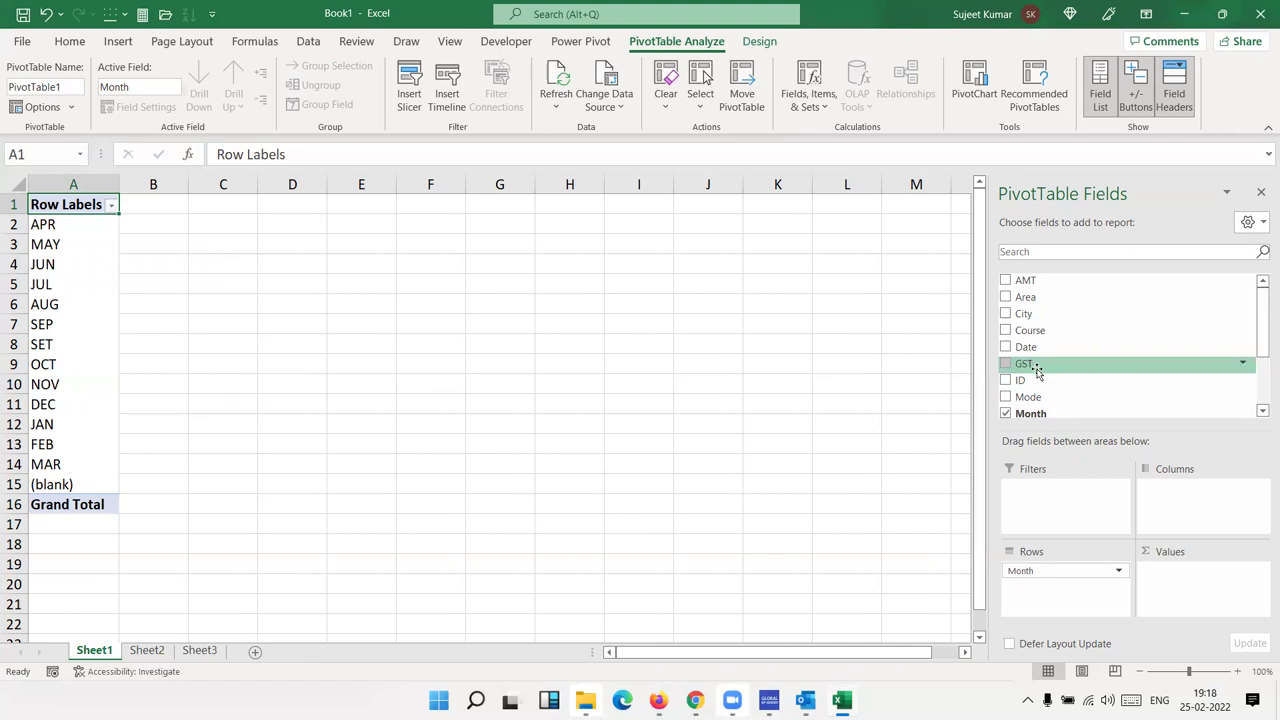
{"action": "scroll", "coordinate": [1036, 366], "scroll_direction": "down", "scroll_amount": 2}
{"action": "left_click_drag", "start_coordinate": [1036, 369], "coordinate": [1190, 575]}
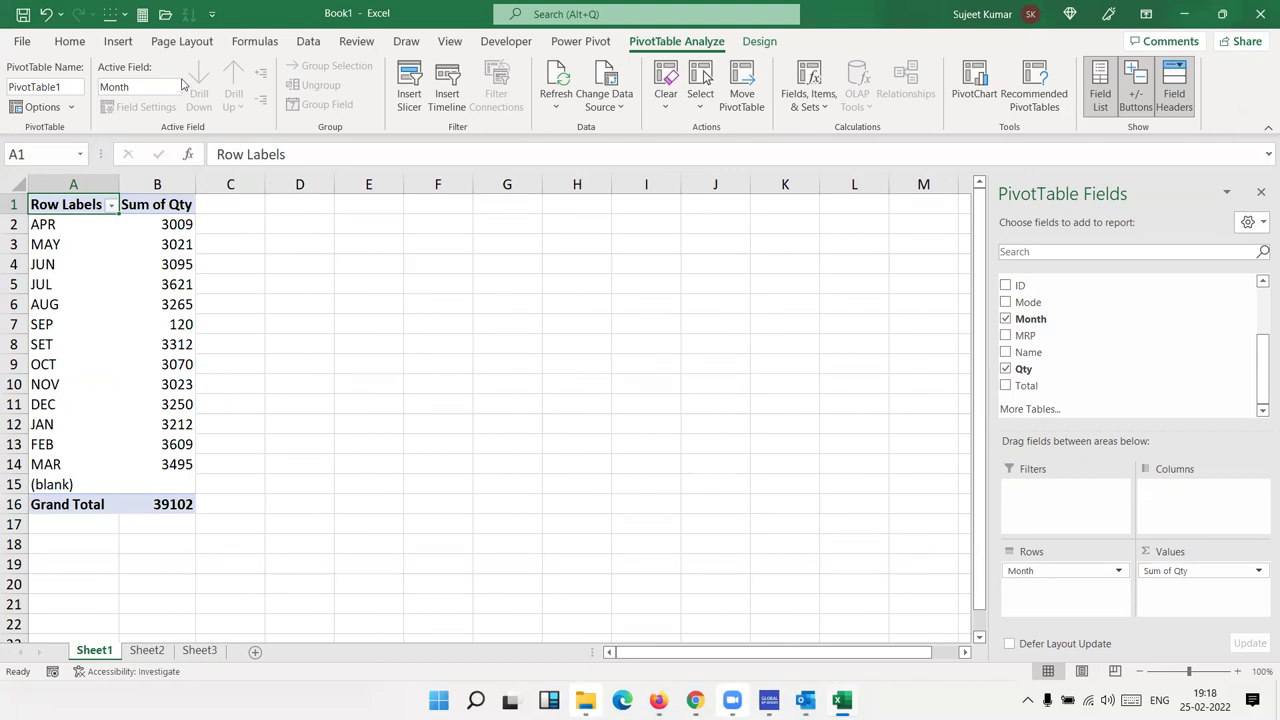
{"action": "left_click", "coordinate": [1261, 8]}
{"action": "left_click", "coordinate": [775, 441]}
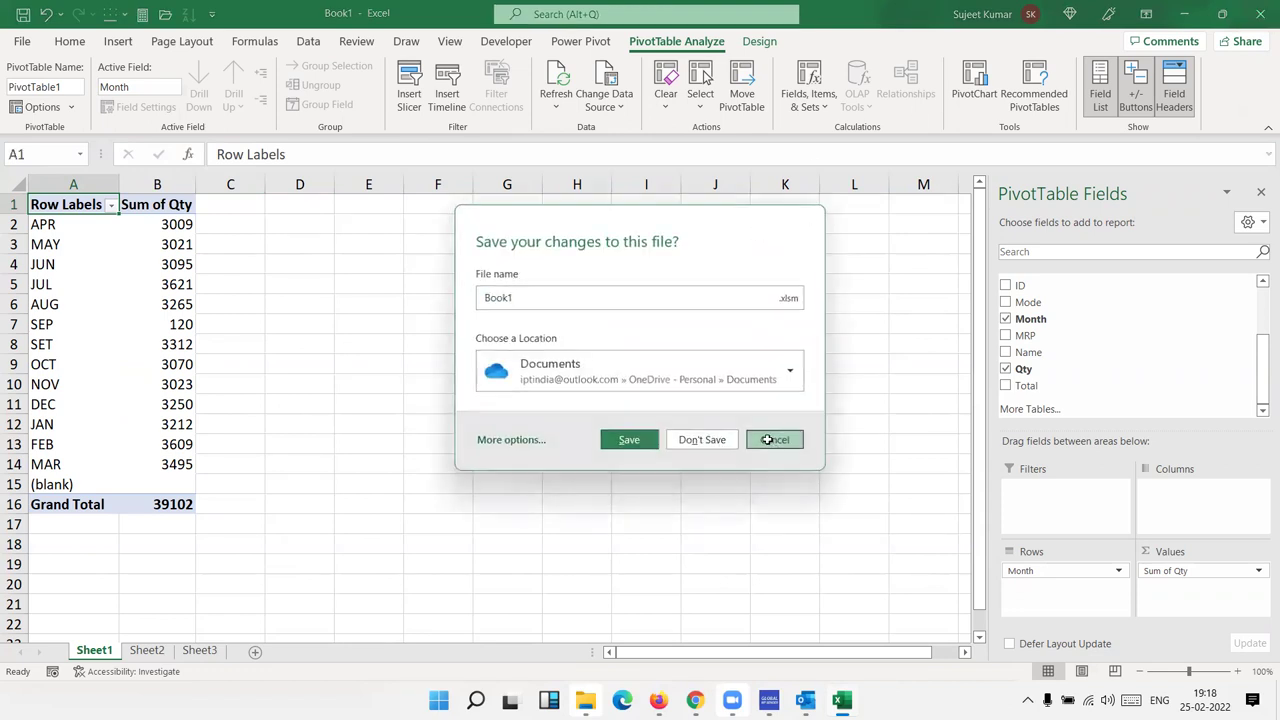
On Sheet2, start a PivotTable from an external data source.
{"action": "left_click", "coordinate": [146, 650]}
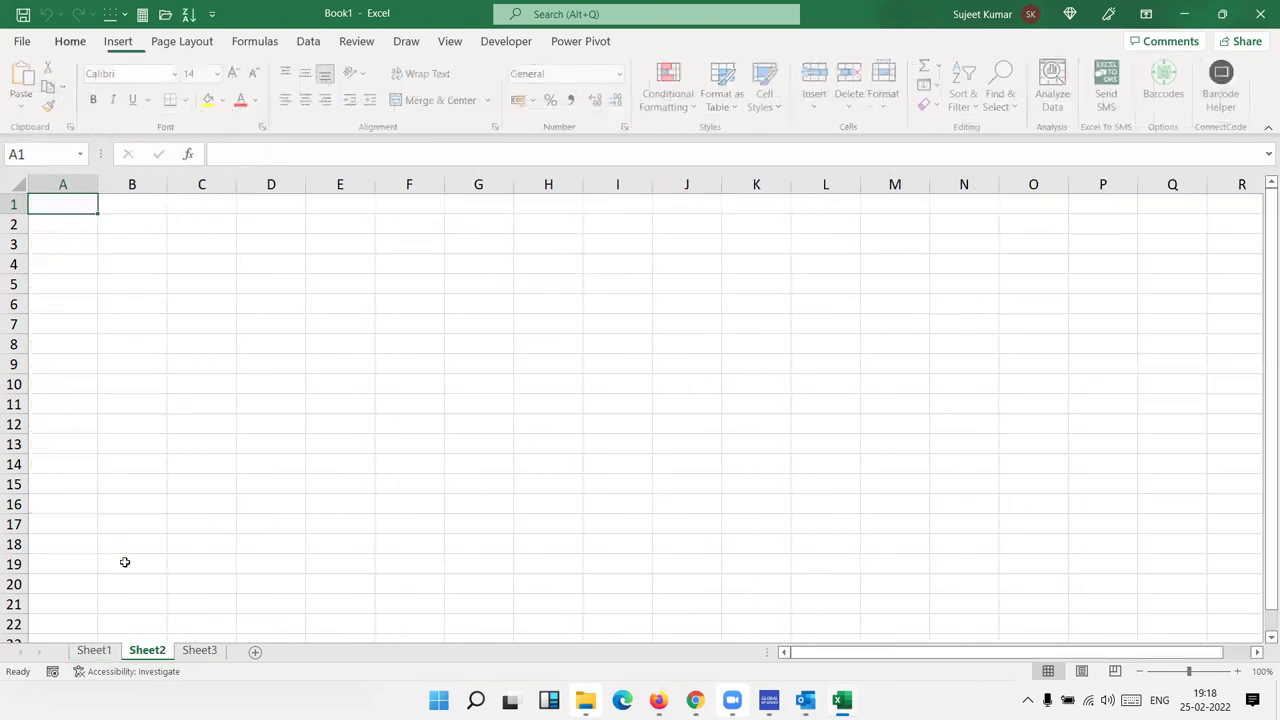
{"action": "left_click", "coordinate": [118, 41]}
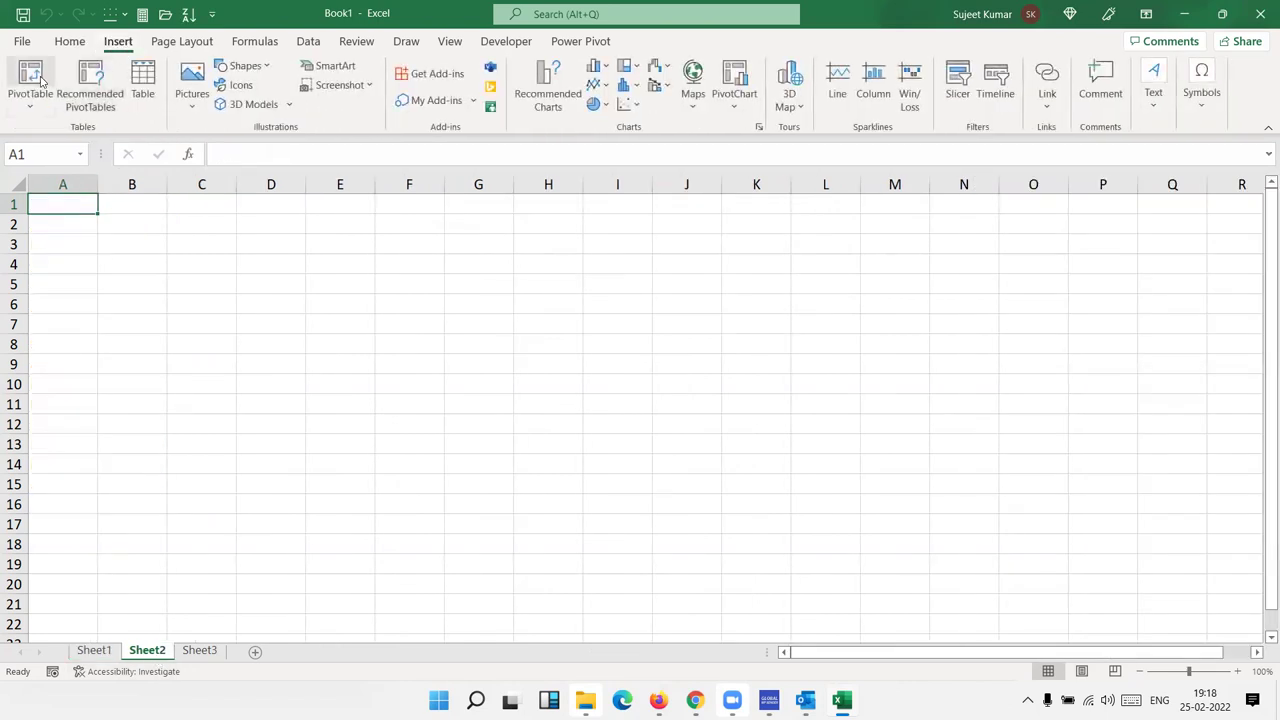
{"action": "left_click", "coordinate": [30, 78]}
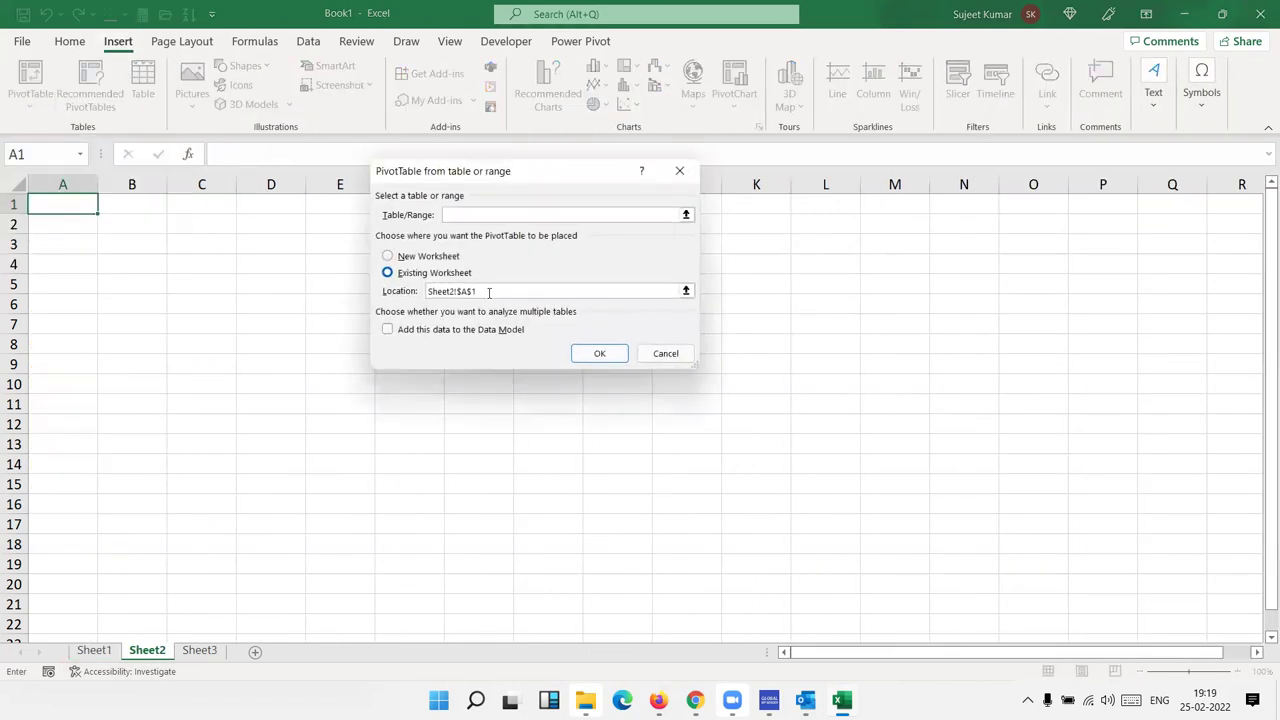
{"action": "left_click", "coordinate": [679, 171]}
{"action": "left_click", "coordinate": [30, 100]}
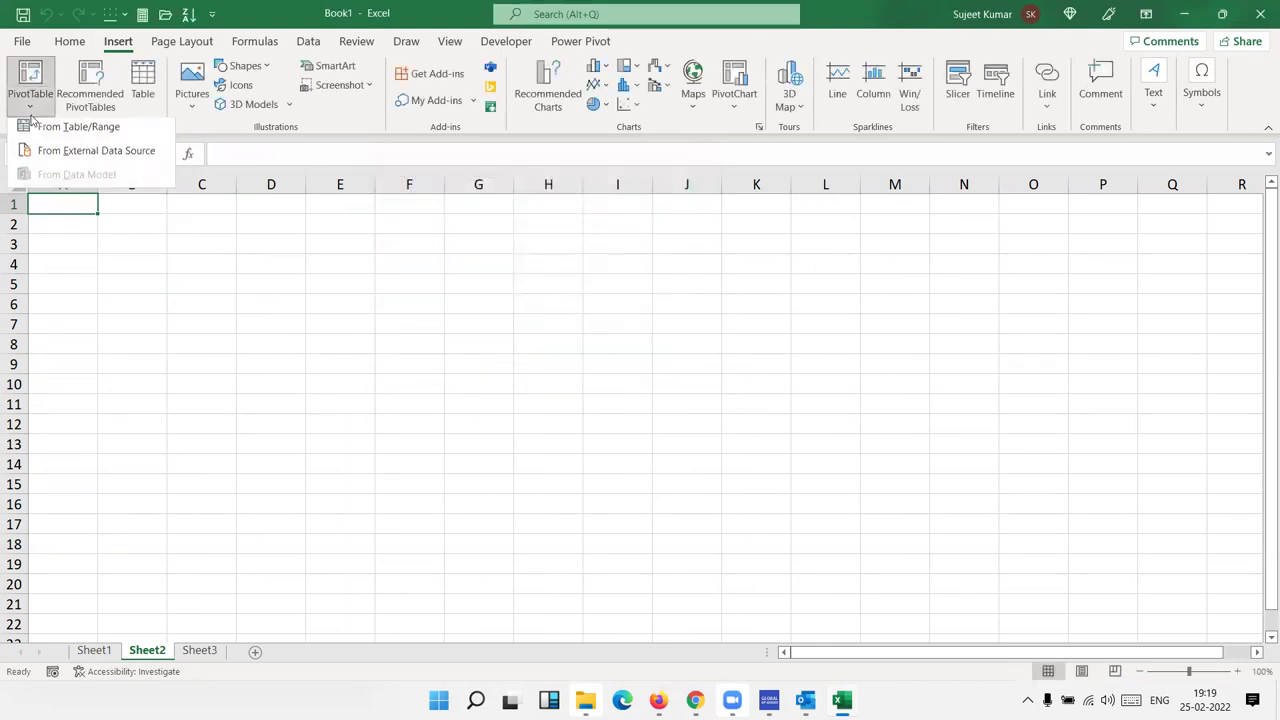
{"action": "left_click", "coordinate": [66, 162]}
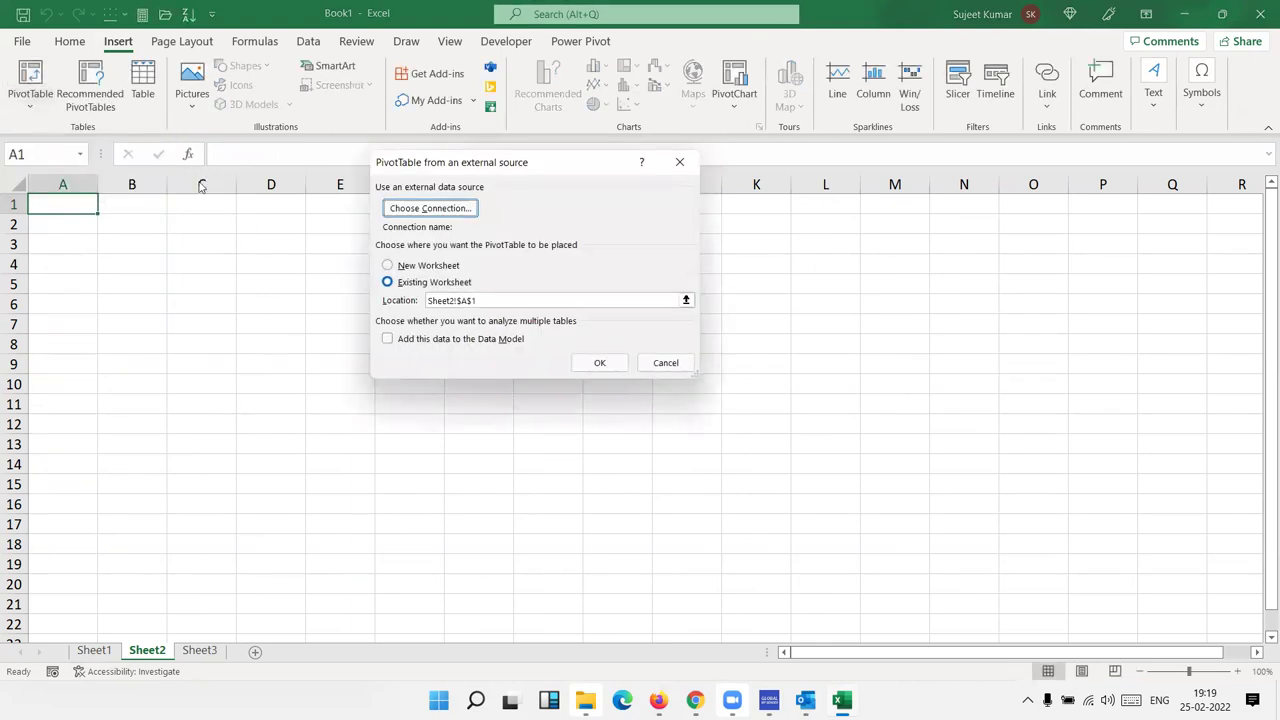
Connect the PivotTable to the Documents\Database12 Access database and create it on Sheet2.
{"action": "left_click", "coordinate": [437, 212]}
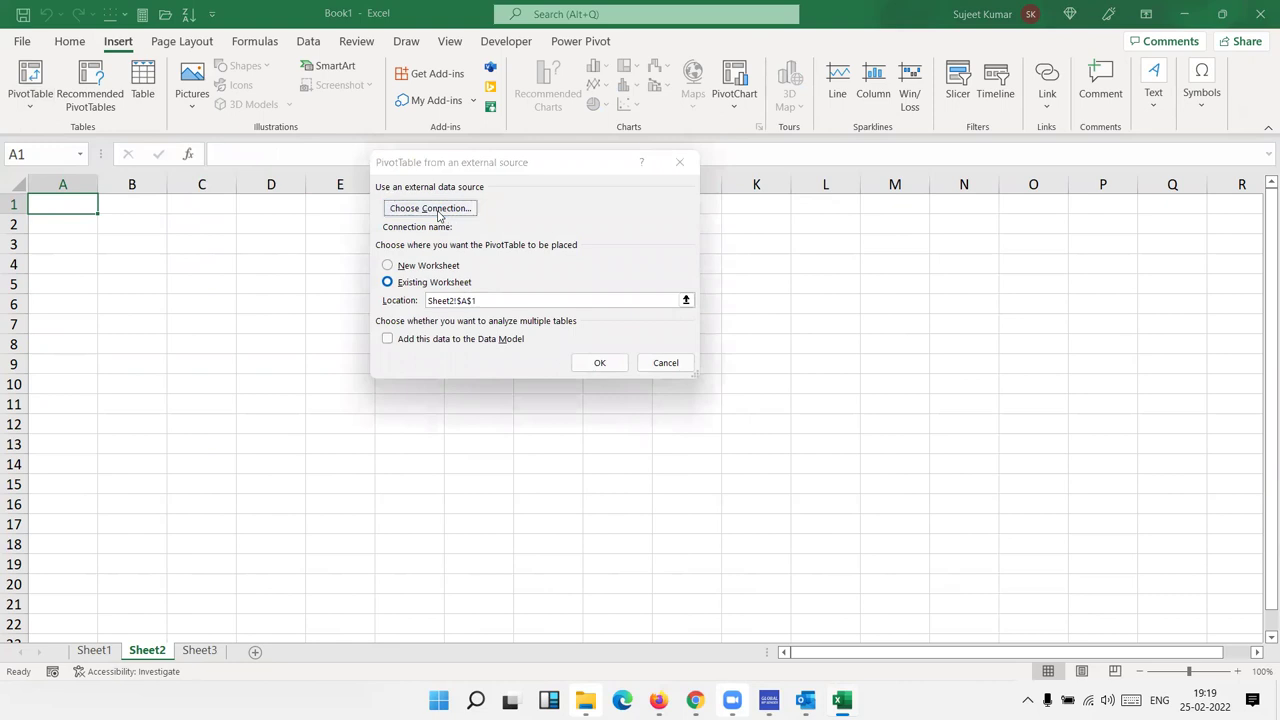
{"action": "left_click", "coordinate": [364, 458]}
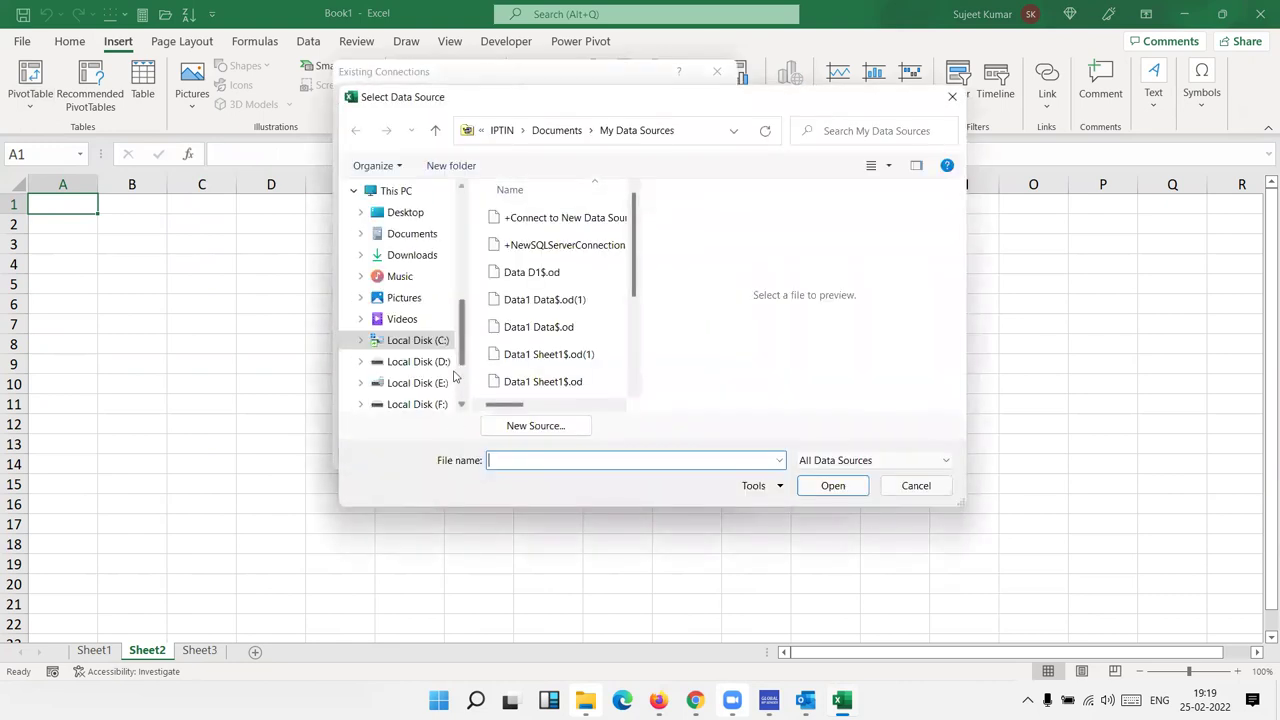
{"action": "left_click", "coordinate": [425, 255]}
{"action": "left_click", "coordinate": [420, 233]}
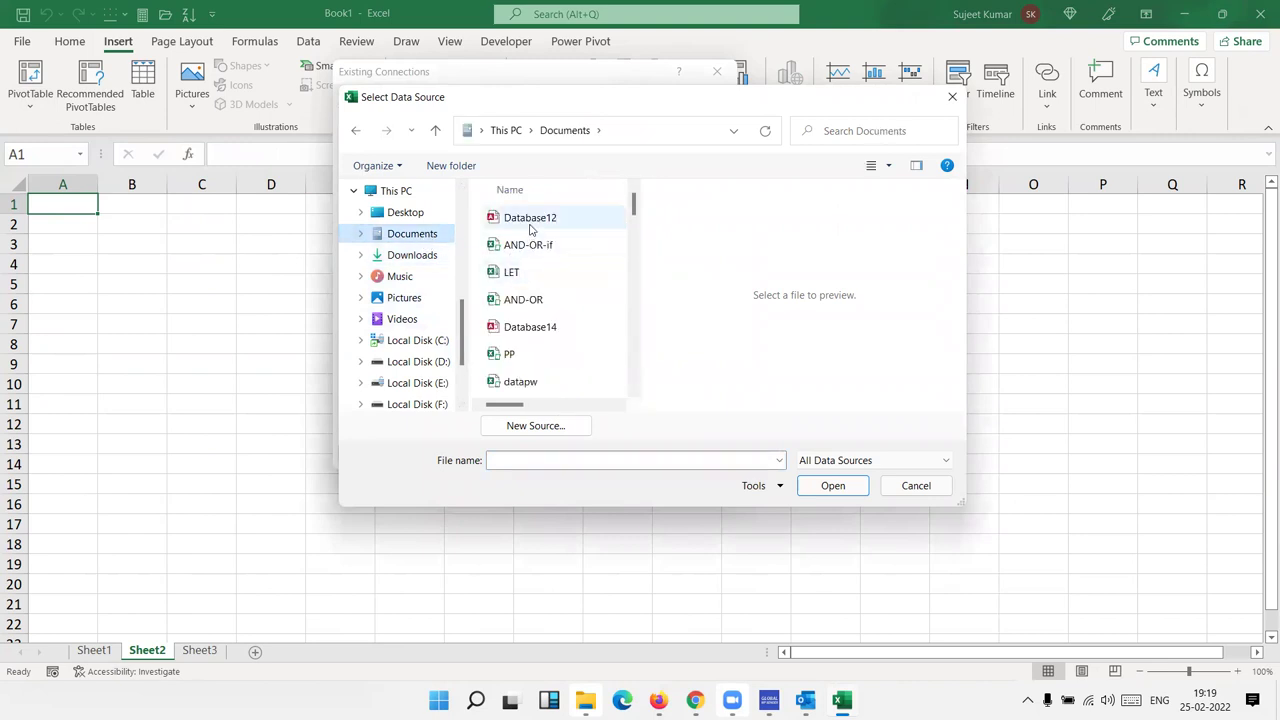
{"action": "left_click", "coordinate": [530, 220]}
{"action": "left_click", "coordinate": [818, 488]}
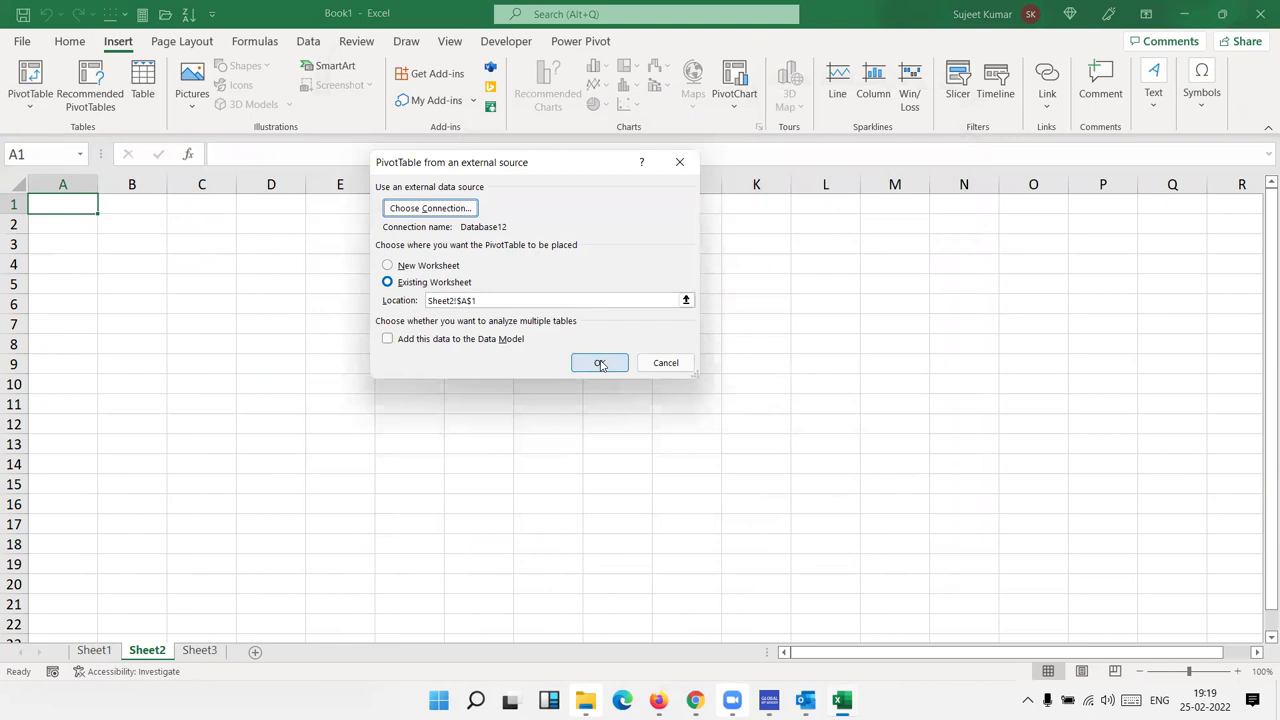
{"action": "left_click", "coordinate": [600, 363]}
{"action": "scroll", "coordinate": [1100, 379], "scroll_direction": "down", "scroll_amount": 1}
{"action": "scroll", "coordinate": [1100, 379], "scroll_direction": "up", "scroll_amount": 1}
{"action": "scroll", "coordinate": [1100, 381], "scroll_direction": "down", "scroll_amount": 1}
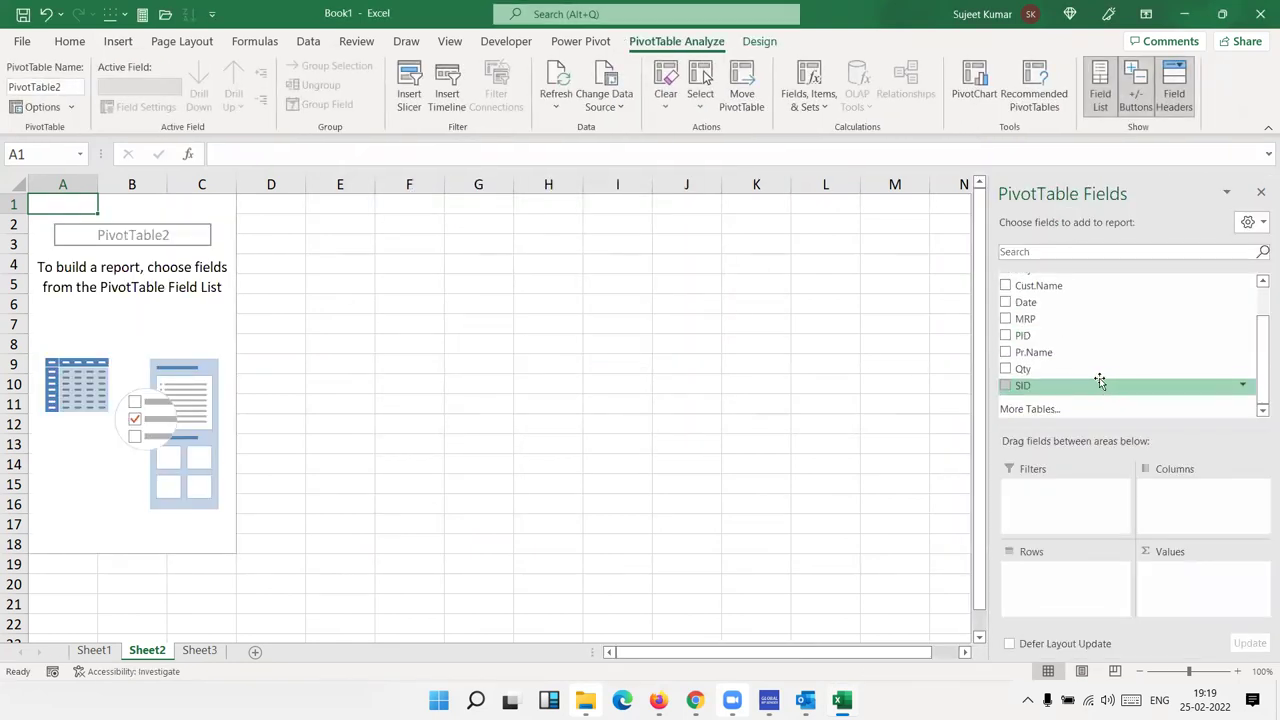
Put Cust.Name in Rows and SID in Values, giving a Sum of SID total of 5460.
{"action": "left_click_drag", "start_coordinate": [1045, 286], "coordinate": [1066, 580]}
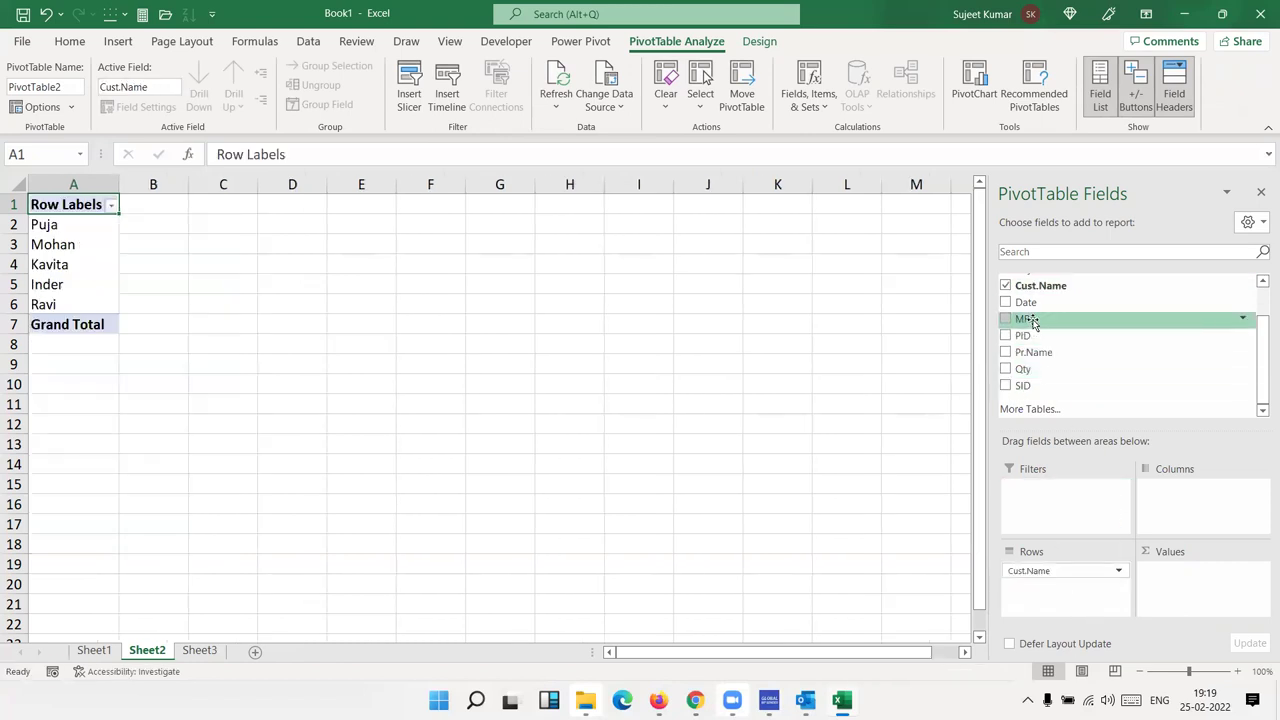
{"action": "left_click_drag", "start_coordinate": [1028, 385], "coordinate": [1198, 594]}
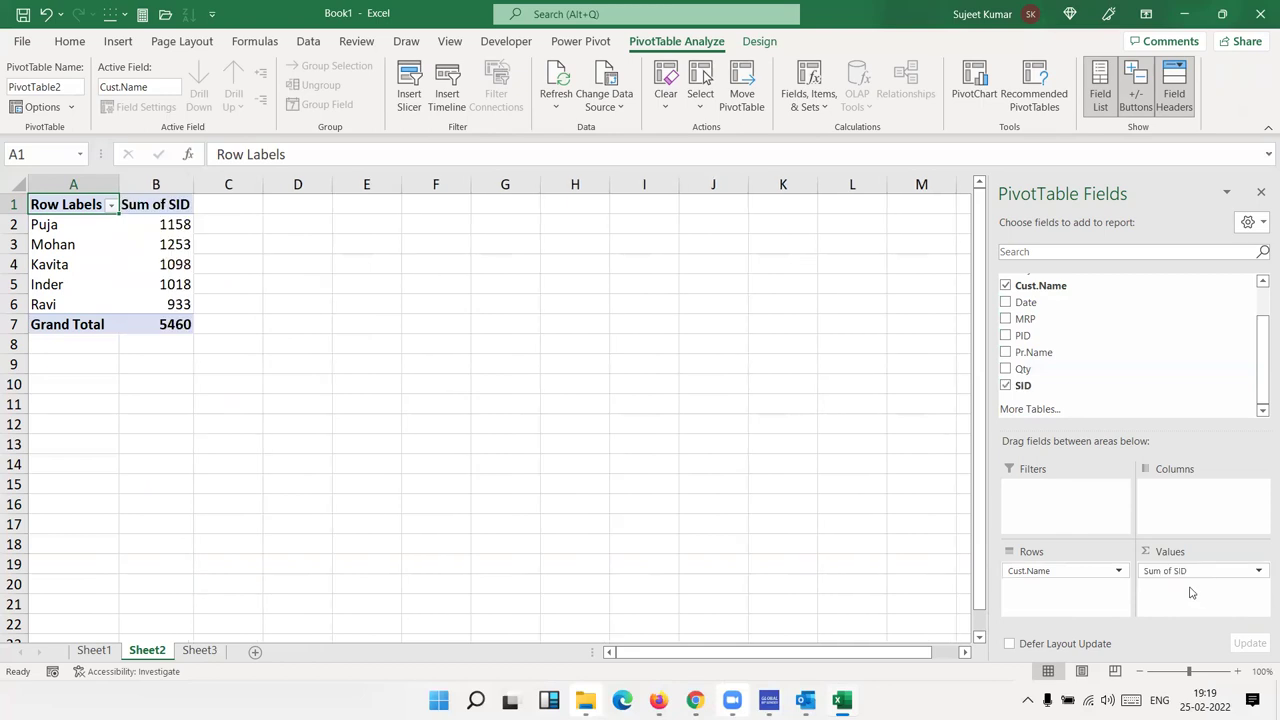
Switch to Sheet3 and check the recent workbooks list under File > Open.
{"action": "left_click", "coordinate": [200, 650]}
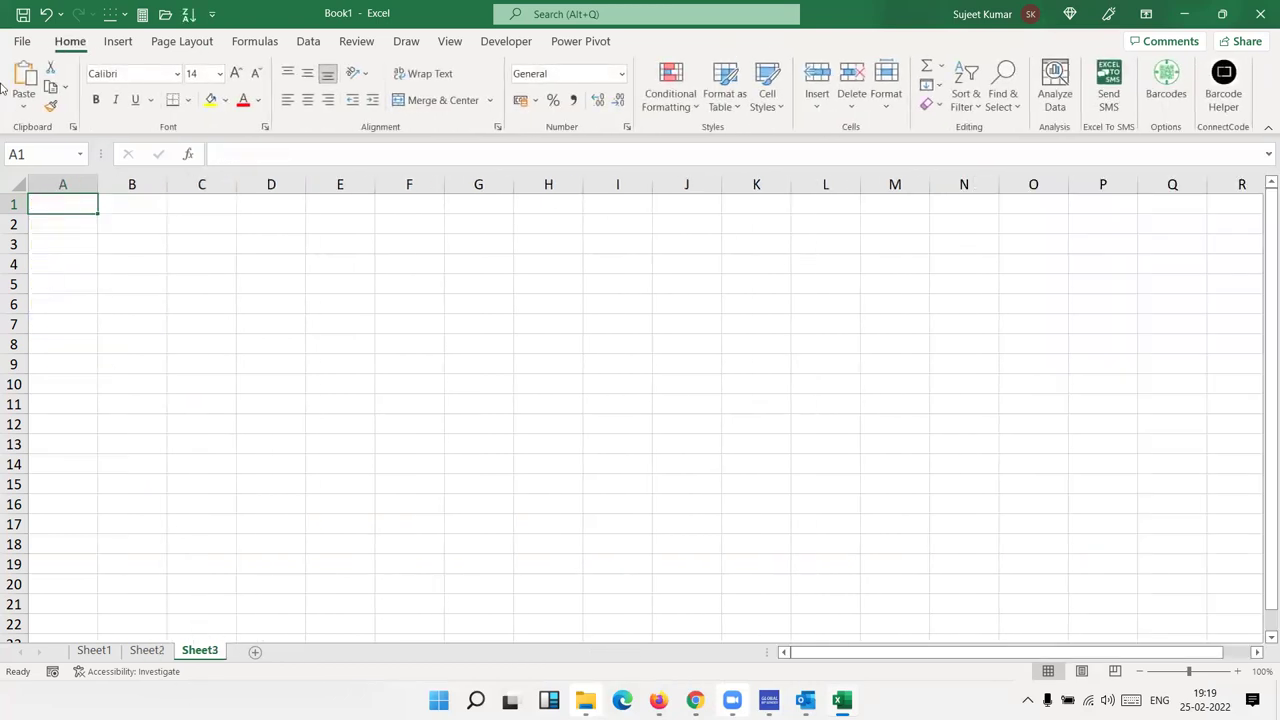
{"action": "left_click", "coordinate": [22, 41]}
{"action": "left_click", "coordinate": [42, 151]}
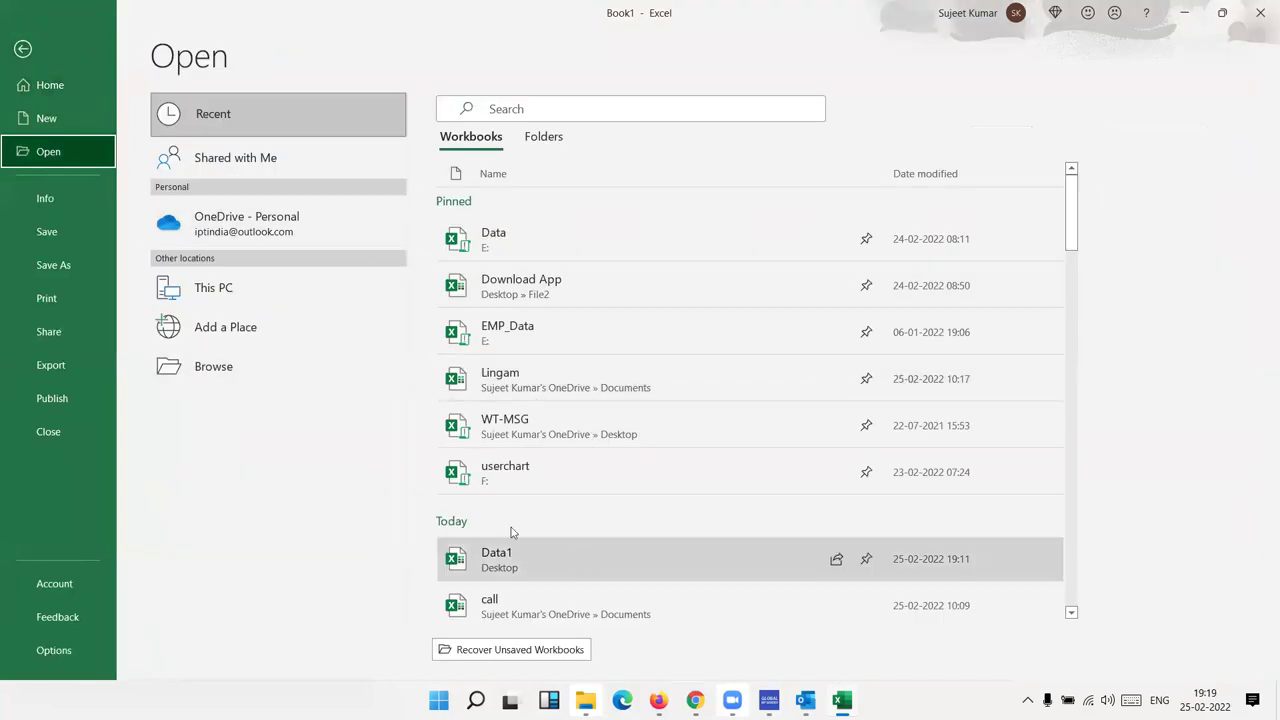
{"action": "left_click", "coordinate": [22, 48]}
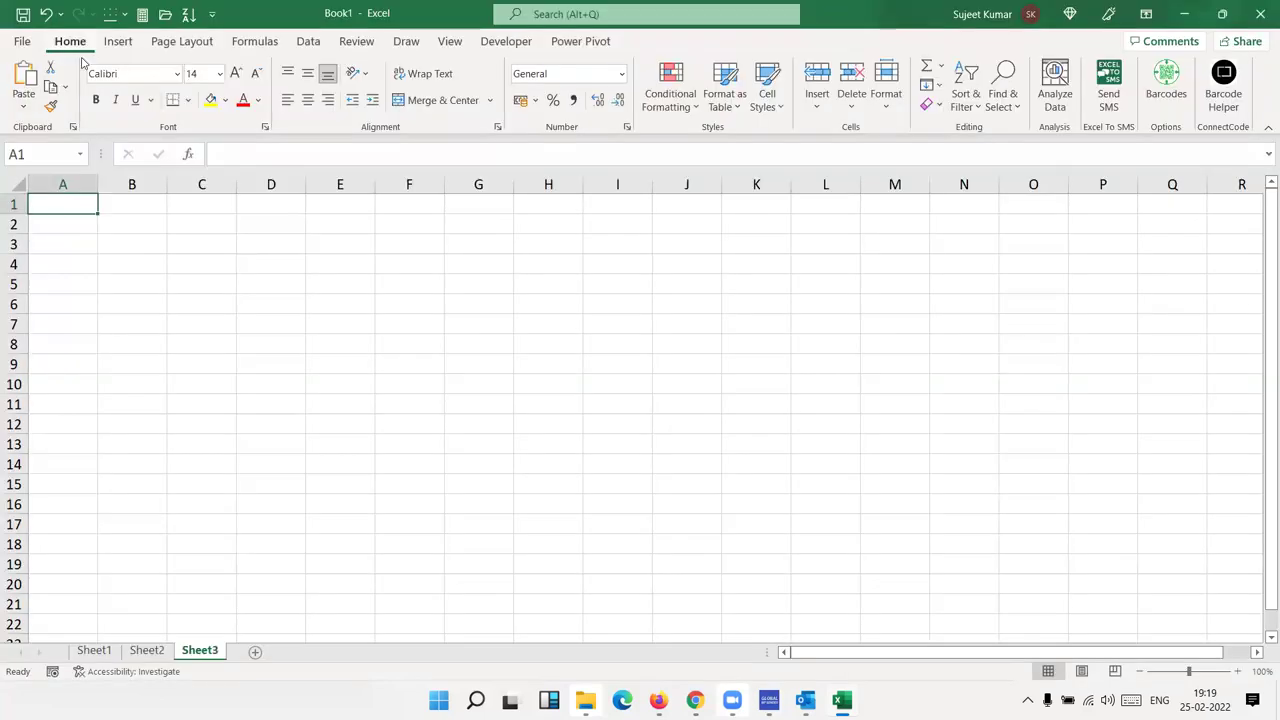
Start a PivotTable from an external data source at Sheet3!$A$1.
{"action": "left_click", "coordinate": [118, 41]}
{"action": "left_click", "coordinate": [31, 105]}
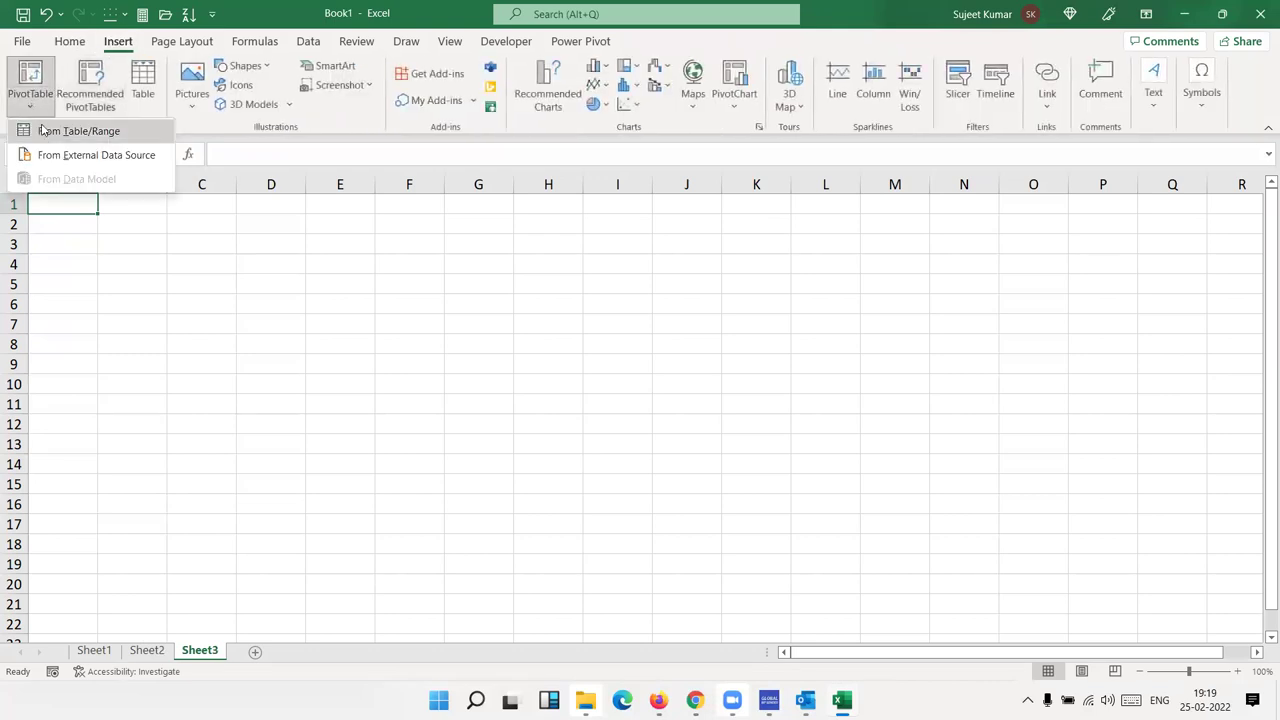
{"action": "left_click", "coordinate": [53, 157]}
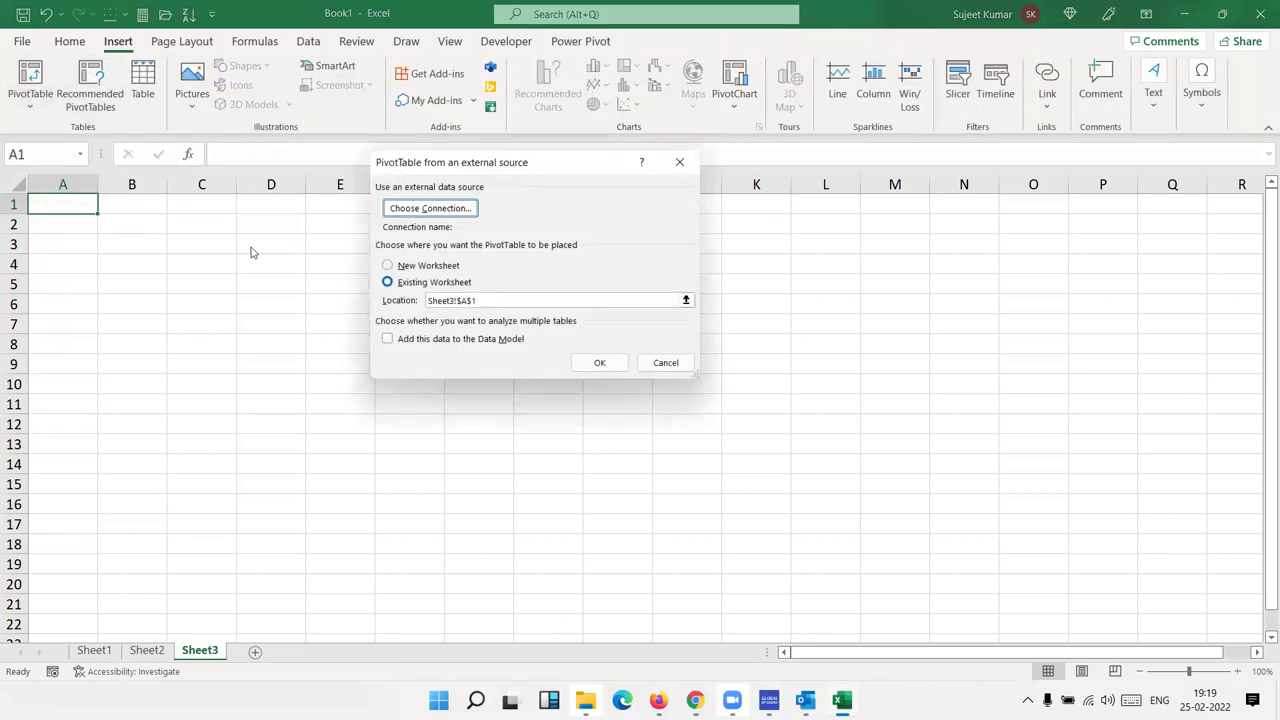
Try Analysis Services, SQL Server and Oracle source types in the Data Connection Wizard, then cancel.
{"action": "left_click", "coordinate": [410, 210]}
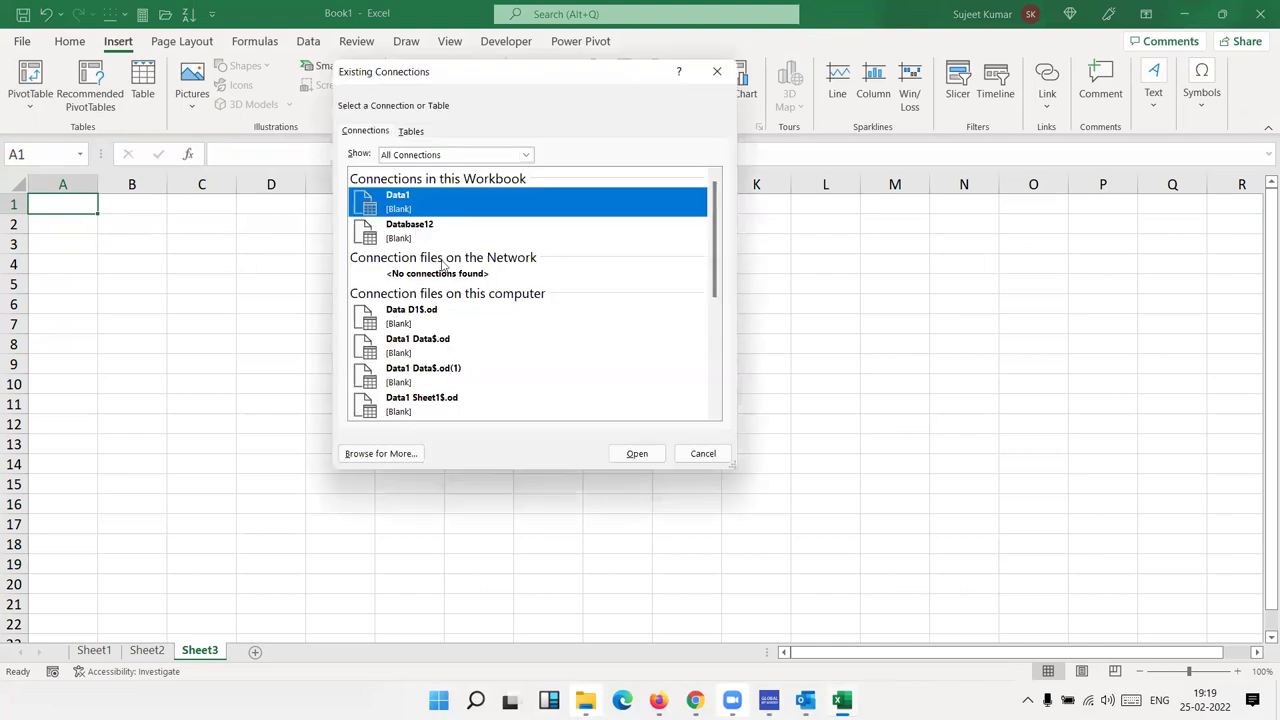
{"action": "left_click", "coordinate": [397, 455]}
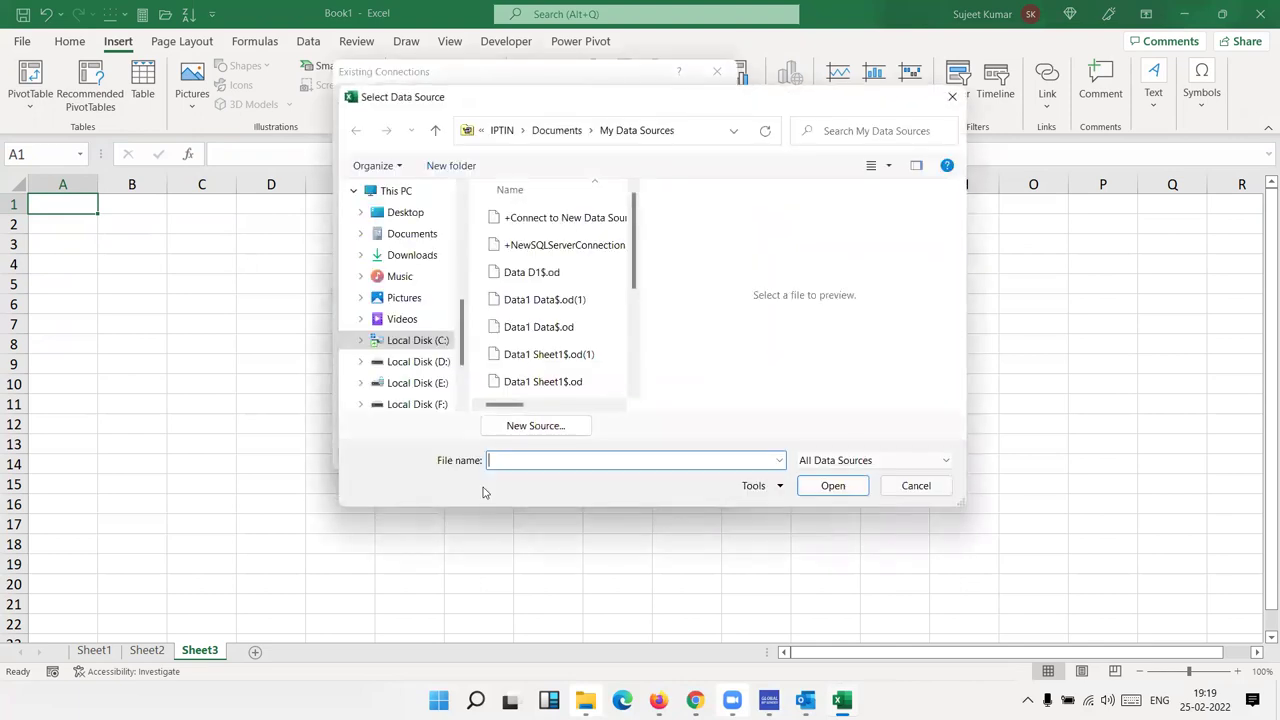
{"action": "left_click", "coordinate": [497, 427]}
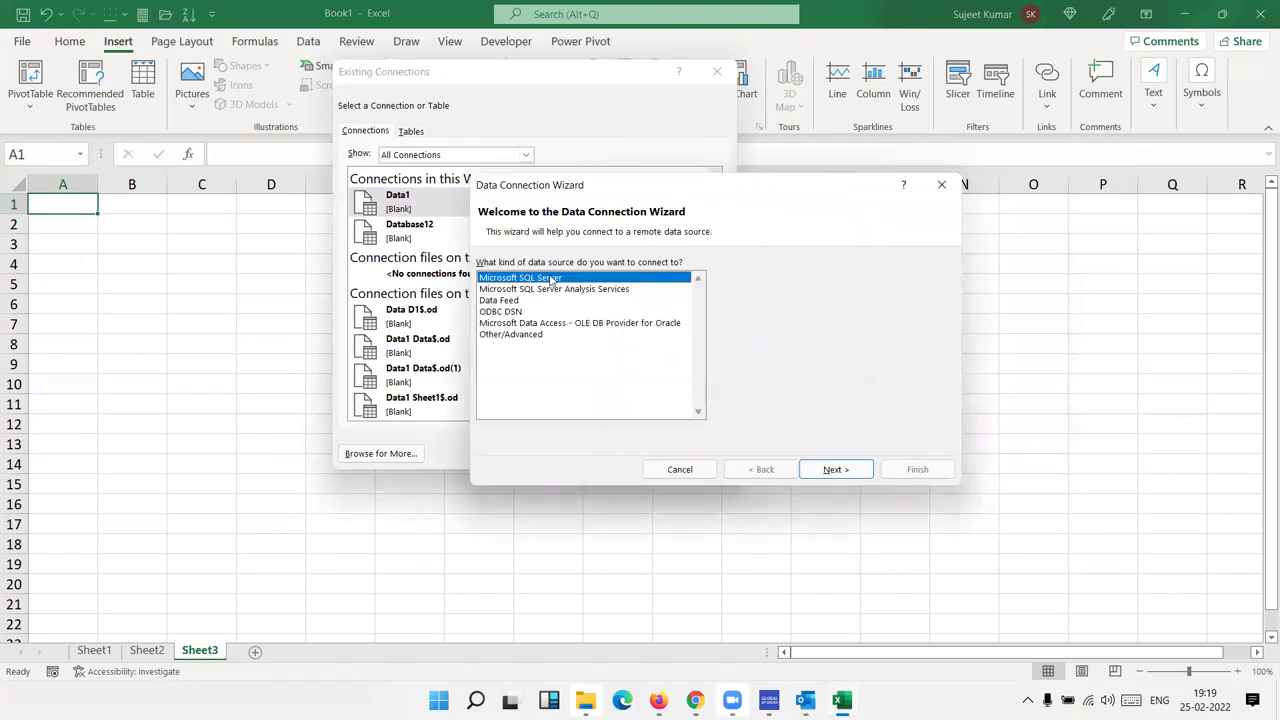
{"action": "left_click", "coordinate": [527, 291]}
{"action": "left_click", "coordinate": [530, 279]}
{"action": "left_click", "coordinate": [516, 324]}
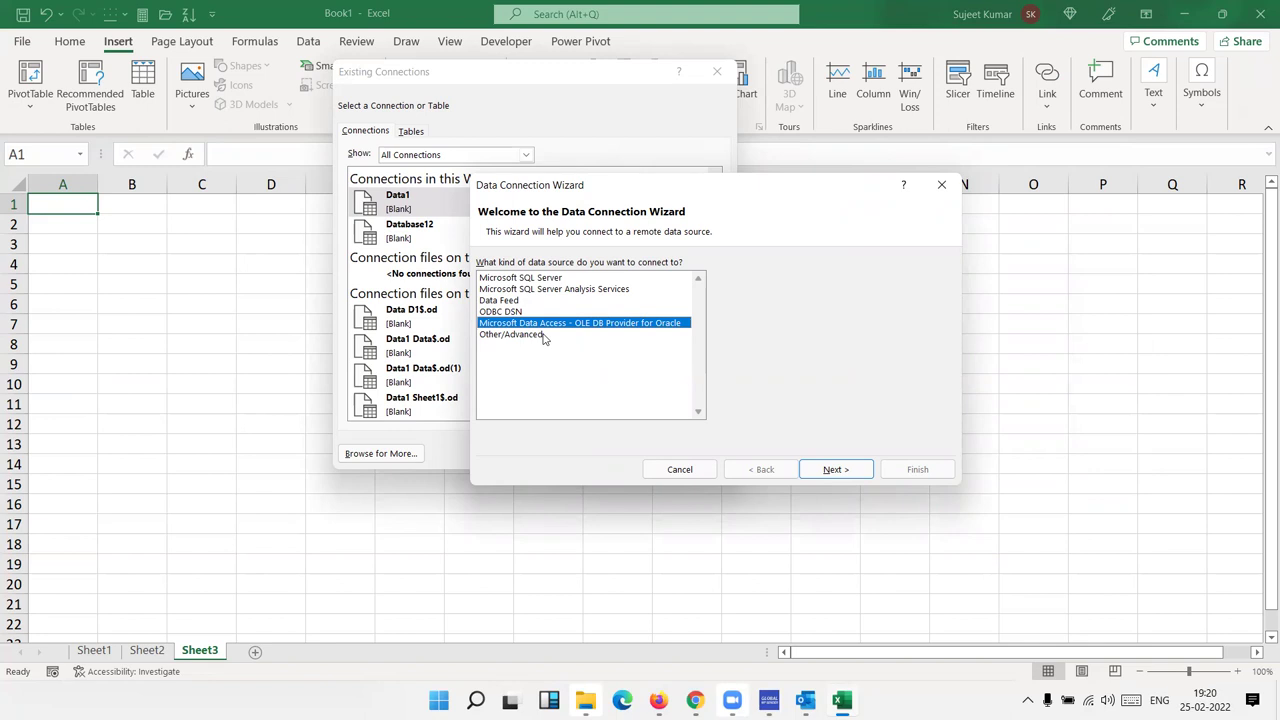
{"action": "left_click", "coordinate": [683, 477]}
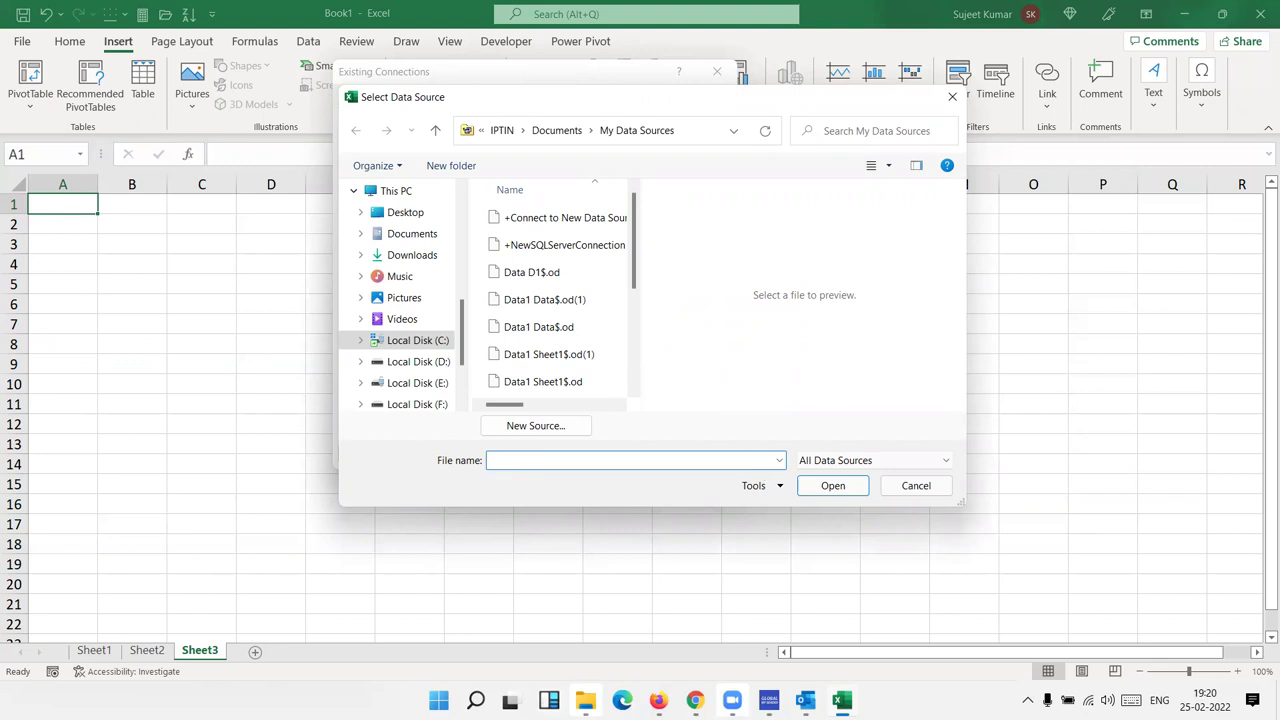
{"action": "mouse_move", "coordinate": [585, 700]}
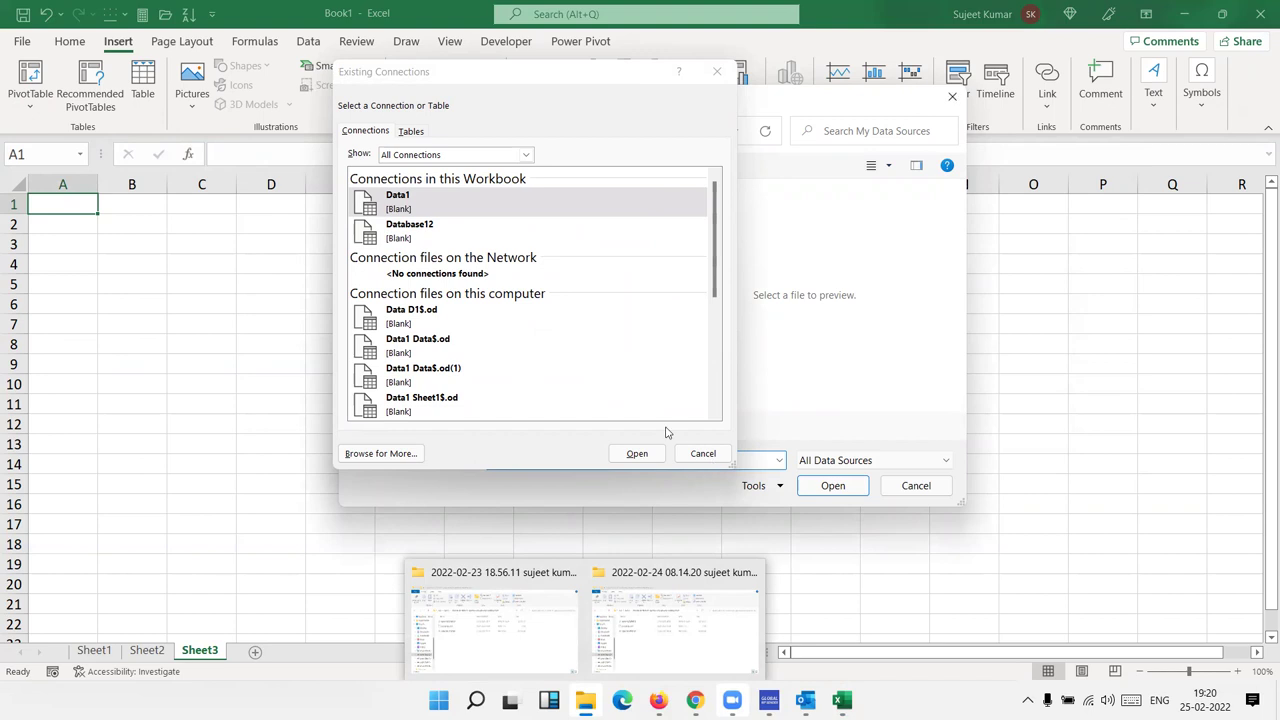
Cancel out of Select Data Source, Existing Connections and the external-source PivotTable dialog, then select cell M12.
{"action": "left_click", "coordinate": [914, 487]}
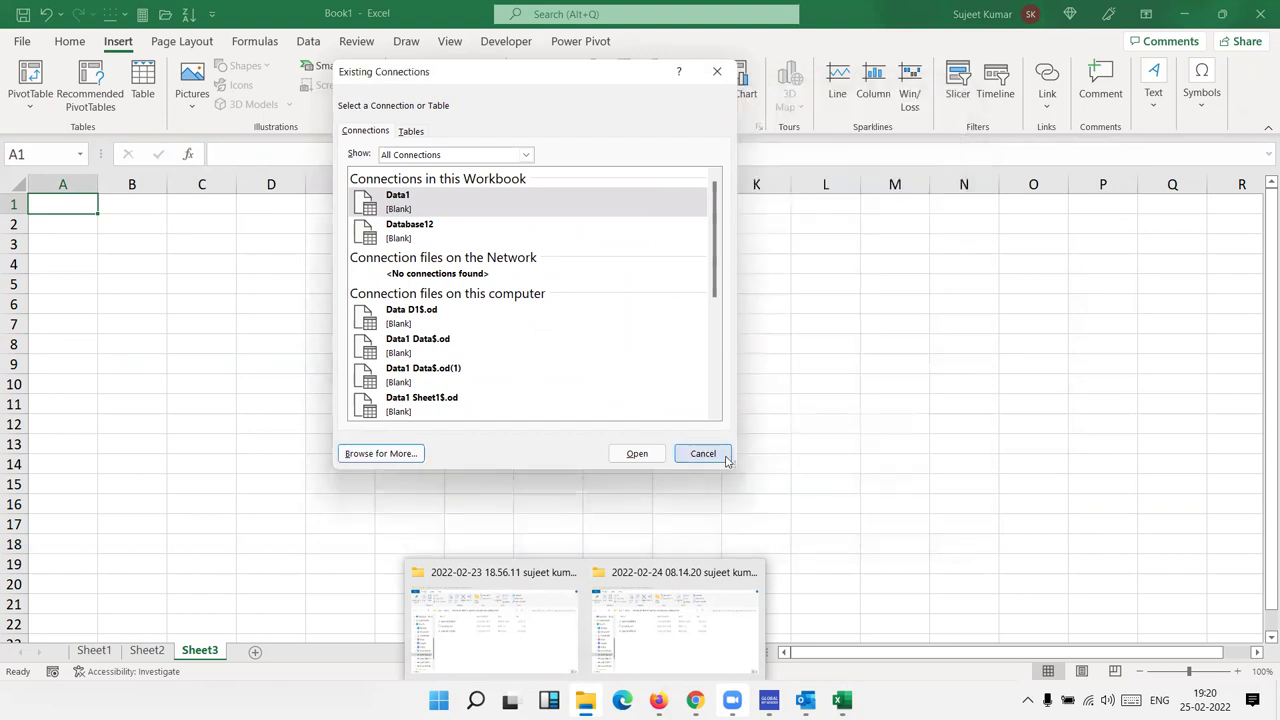
{"action": "left_click", "coordinate": [724, 456]}
{"action": "left_click", "coordinate": [666, 365]}
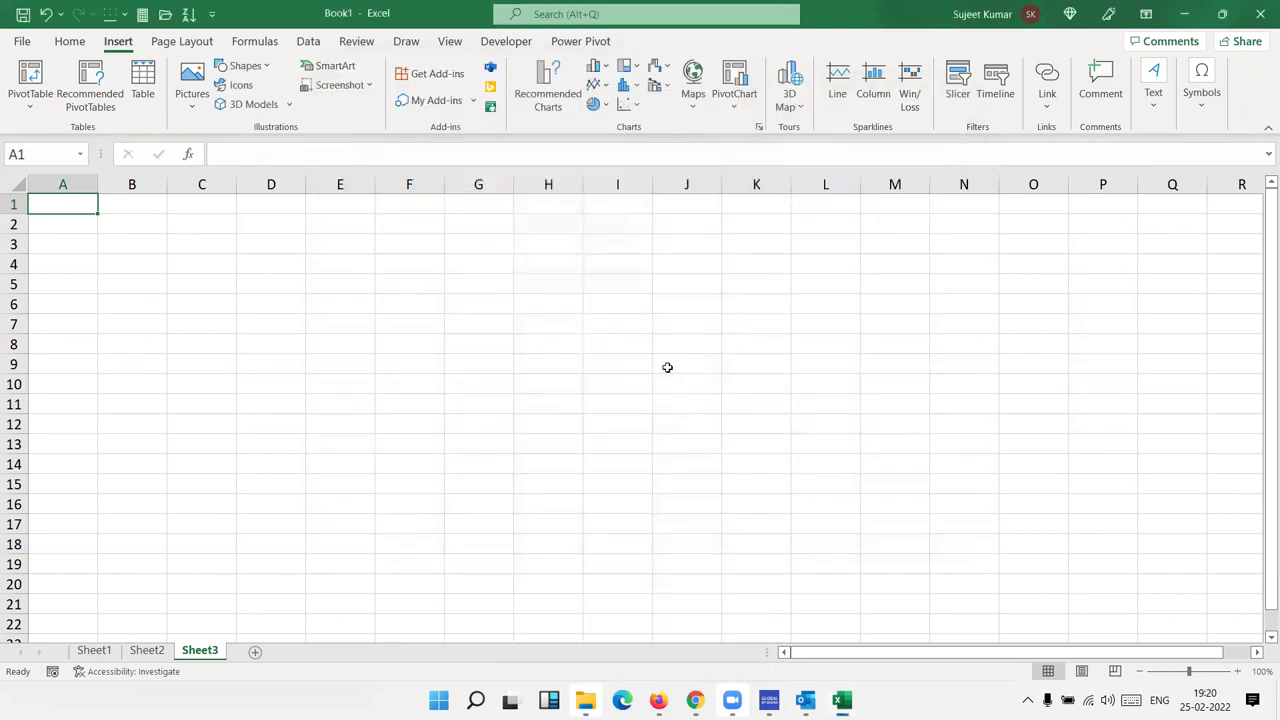
{"action": "left_click", "coordinate": [881, 420]}
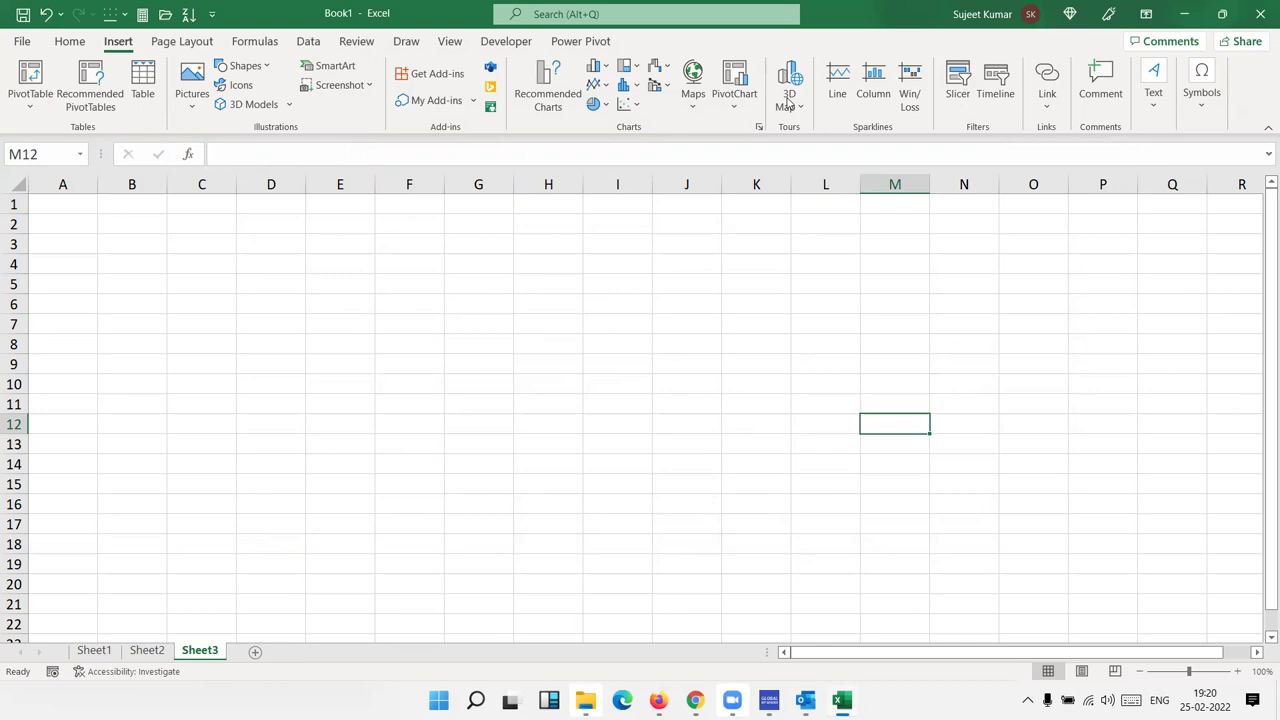
{"action": "left_click", "coordinate": [788, 100]}
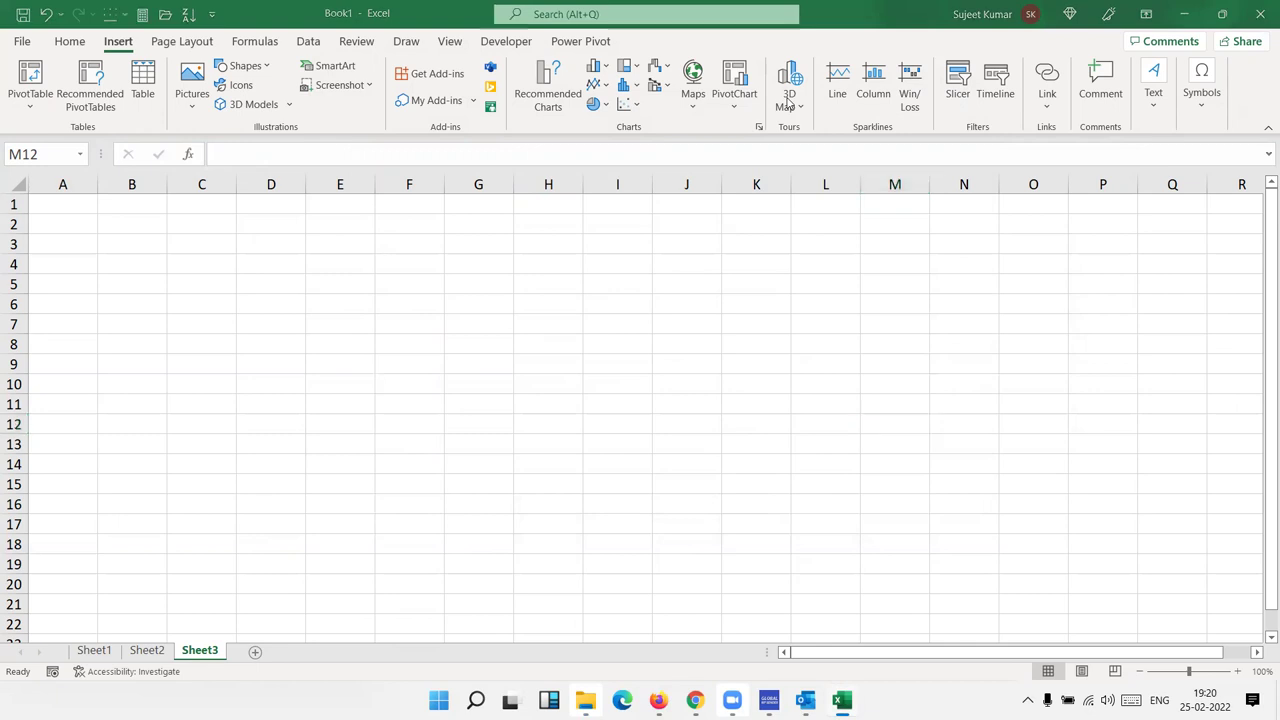